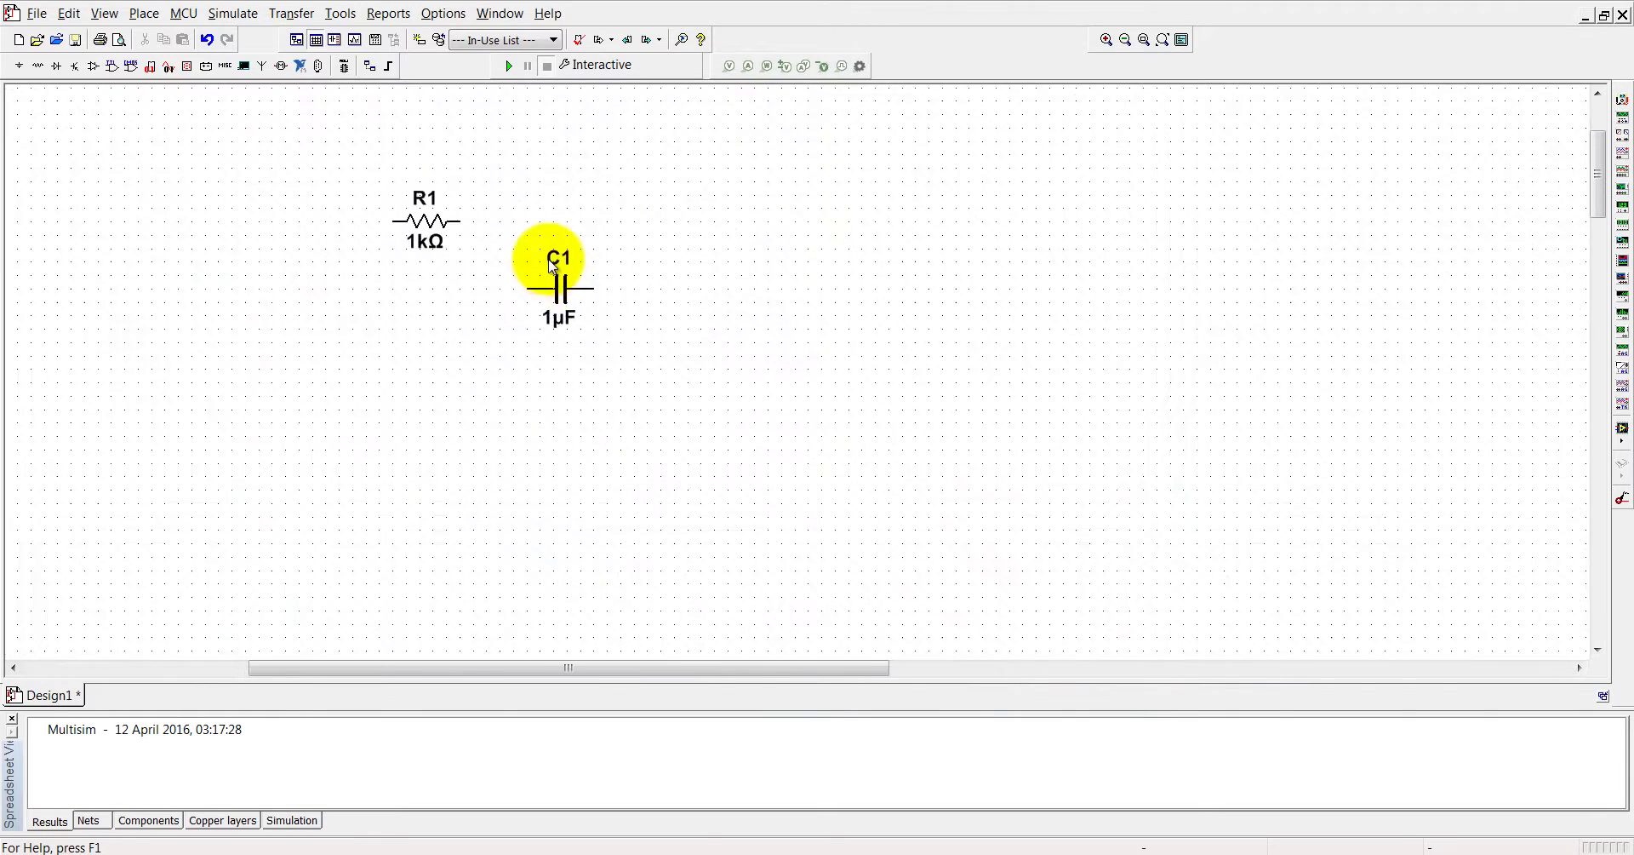
Step: Rotate capacitor C1 90° clockwise and connect its upper terminal to the right end of resistor R1
{"action": "left_click", "coordinate": [655, 326]}
{"action": "right_click", "coordinate": [656, 326]}
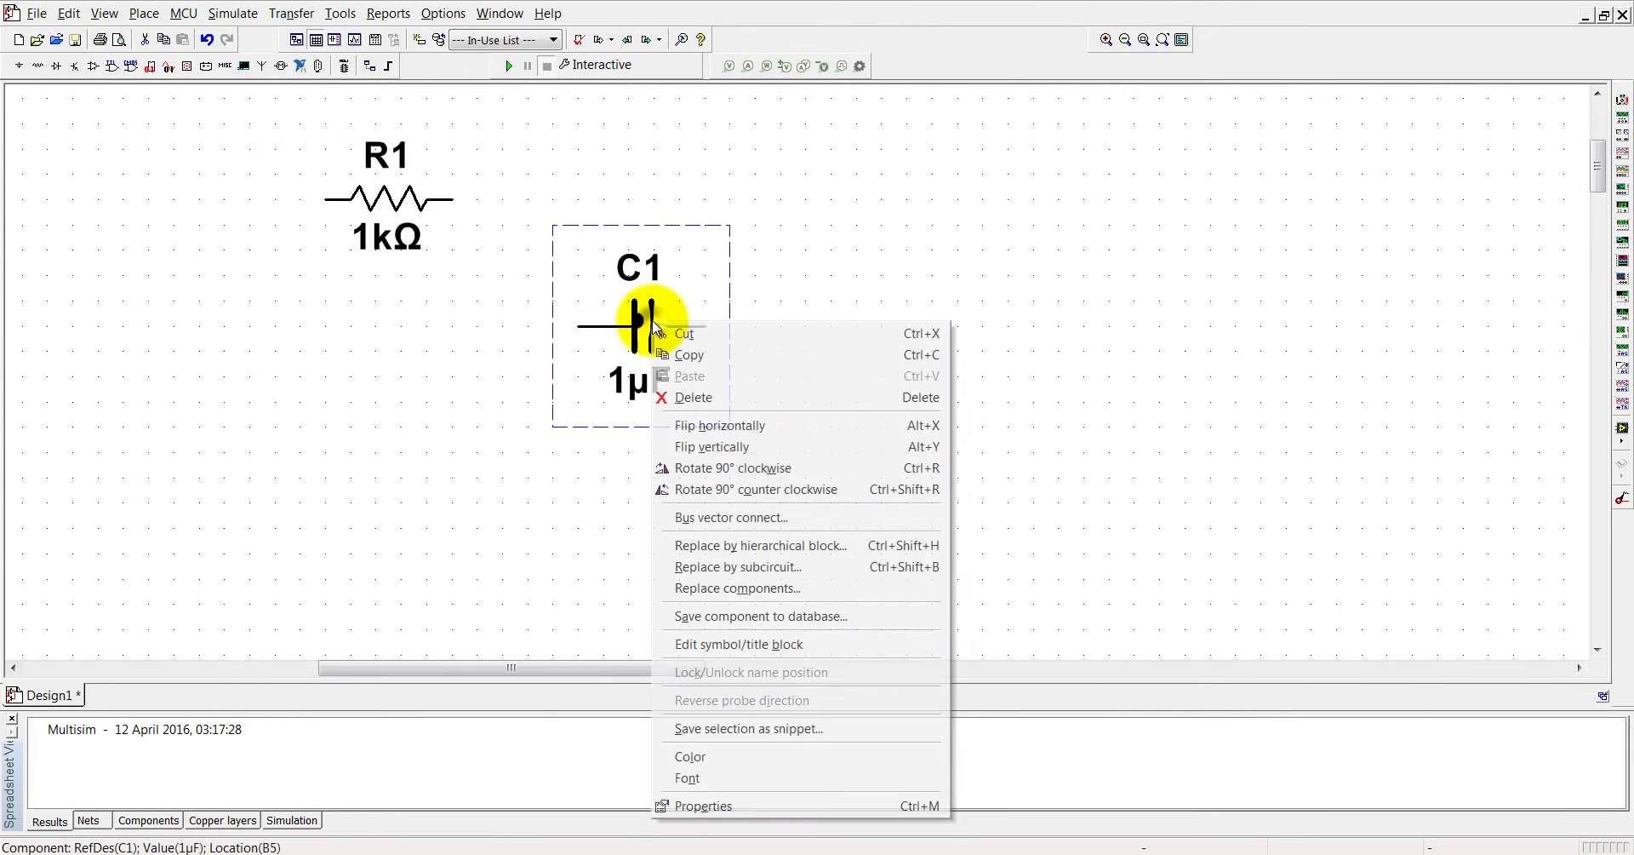
{"action": "left_click", "coordinate": [703, 469]}
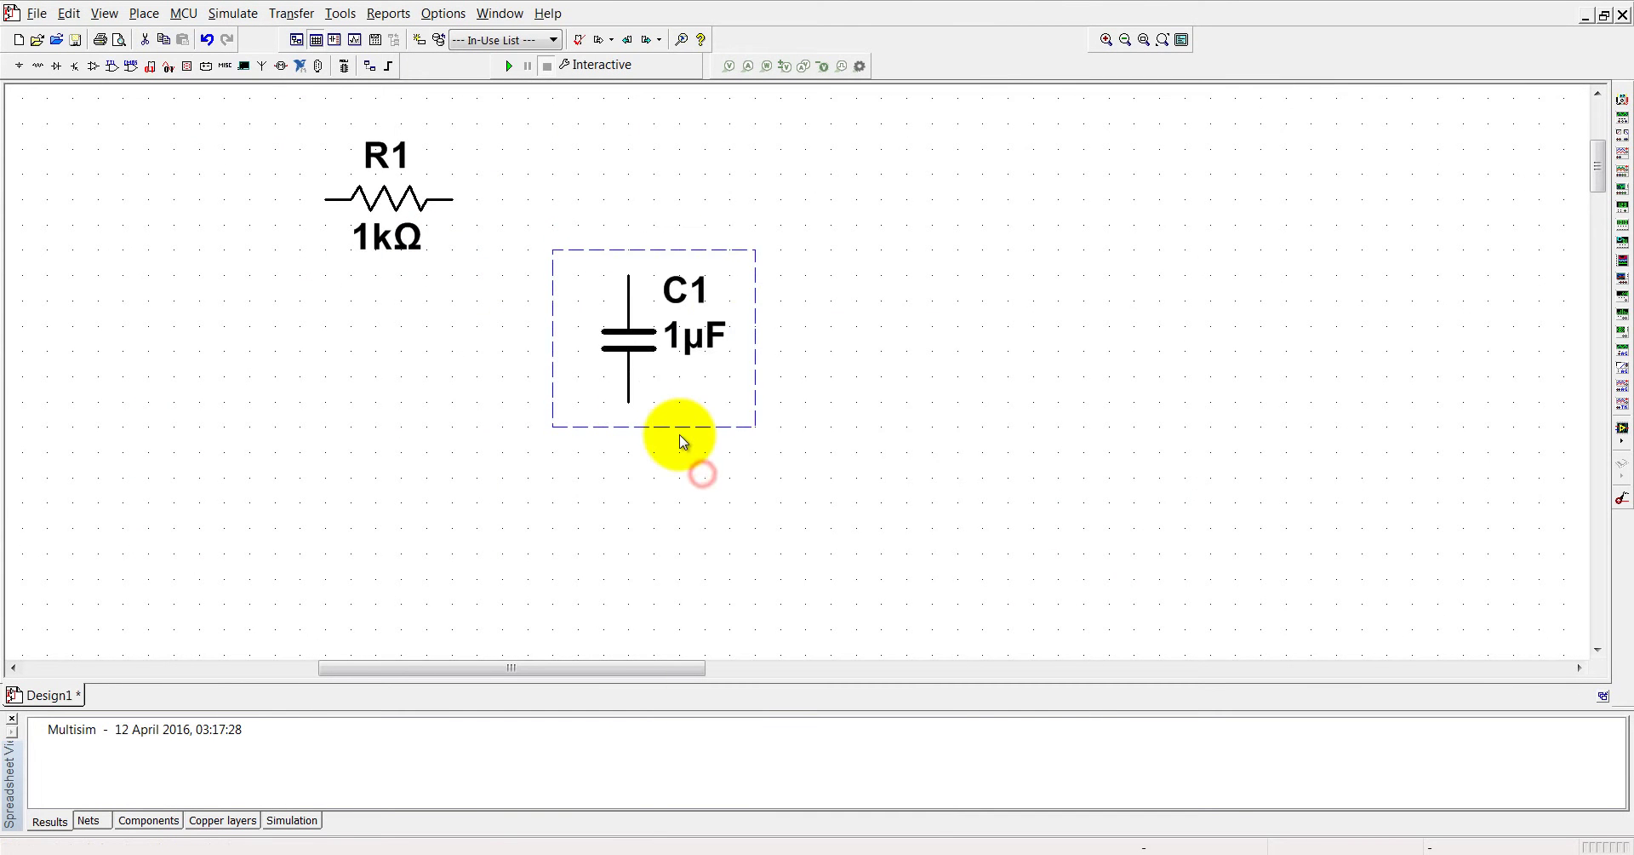
{"action": "left_click", "coordinate": [628, 275]}
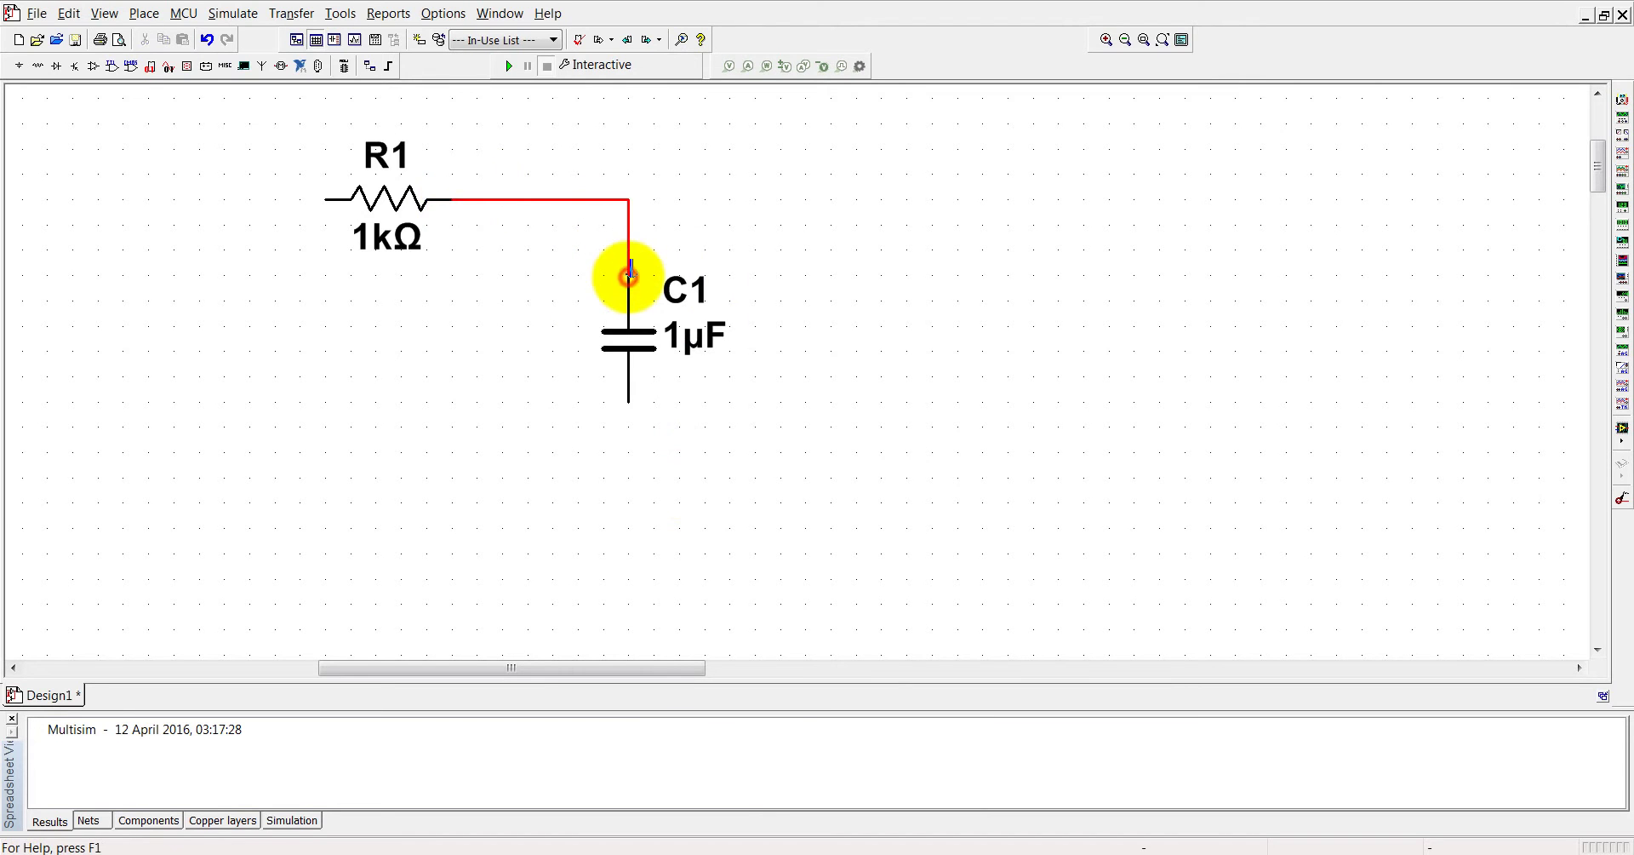
Step: Place an AC_POWER source from the POWER_SOURCES family to the lower left of resistor R1
{"action": "left_click", "coordinate": [19, 67]}
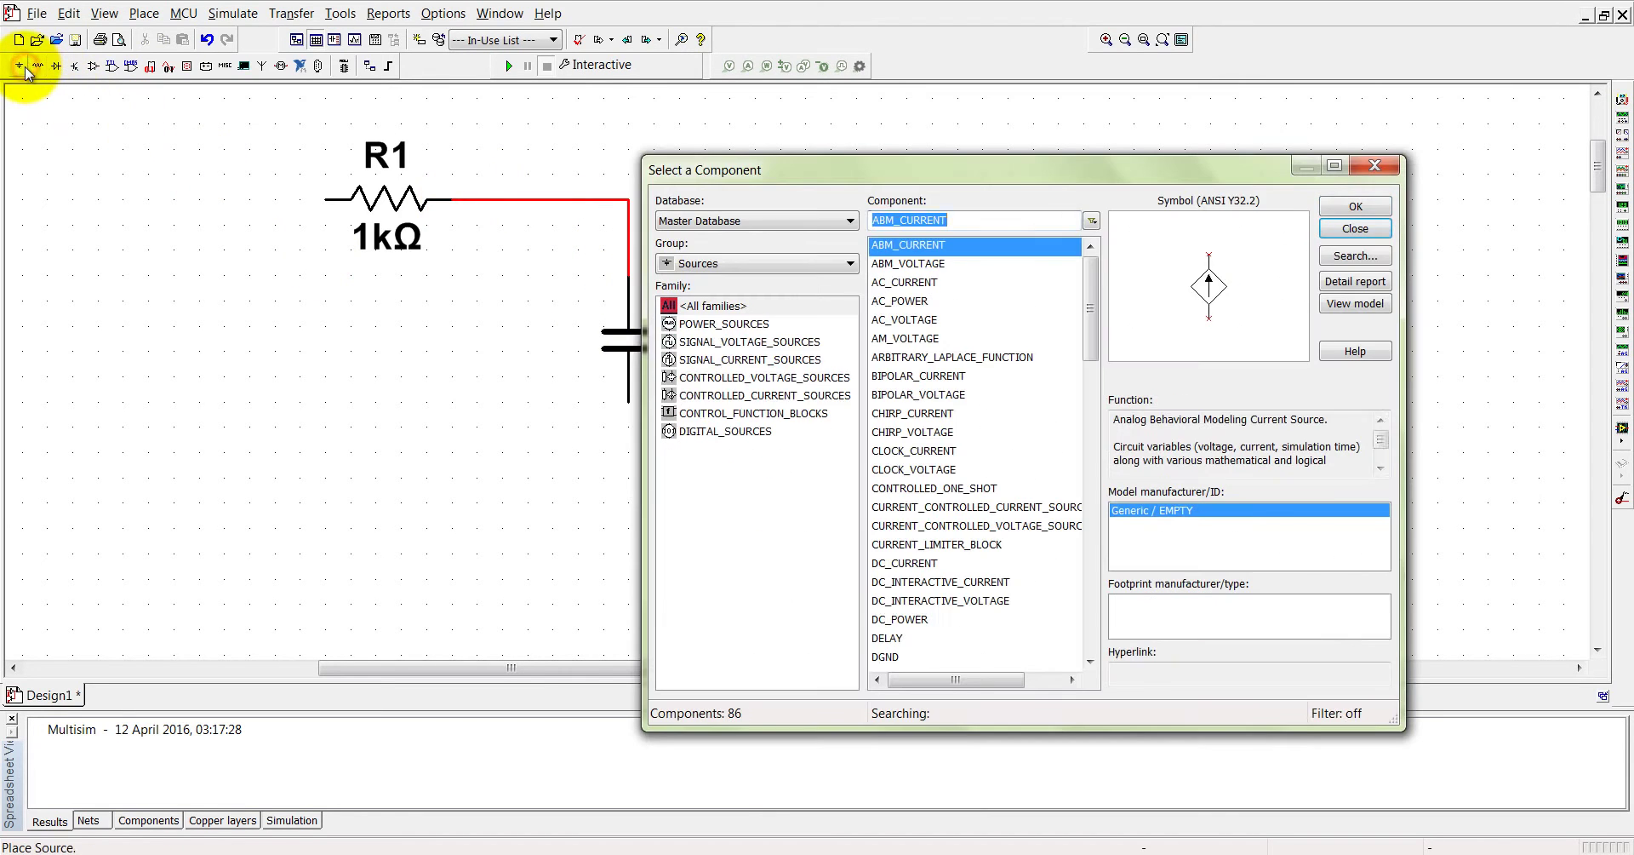
{"action": "left_click", "coordinate": [728, 324]}
{"action": "left_click", "coordinate": [1340, 208]}
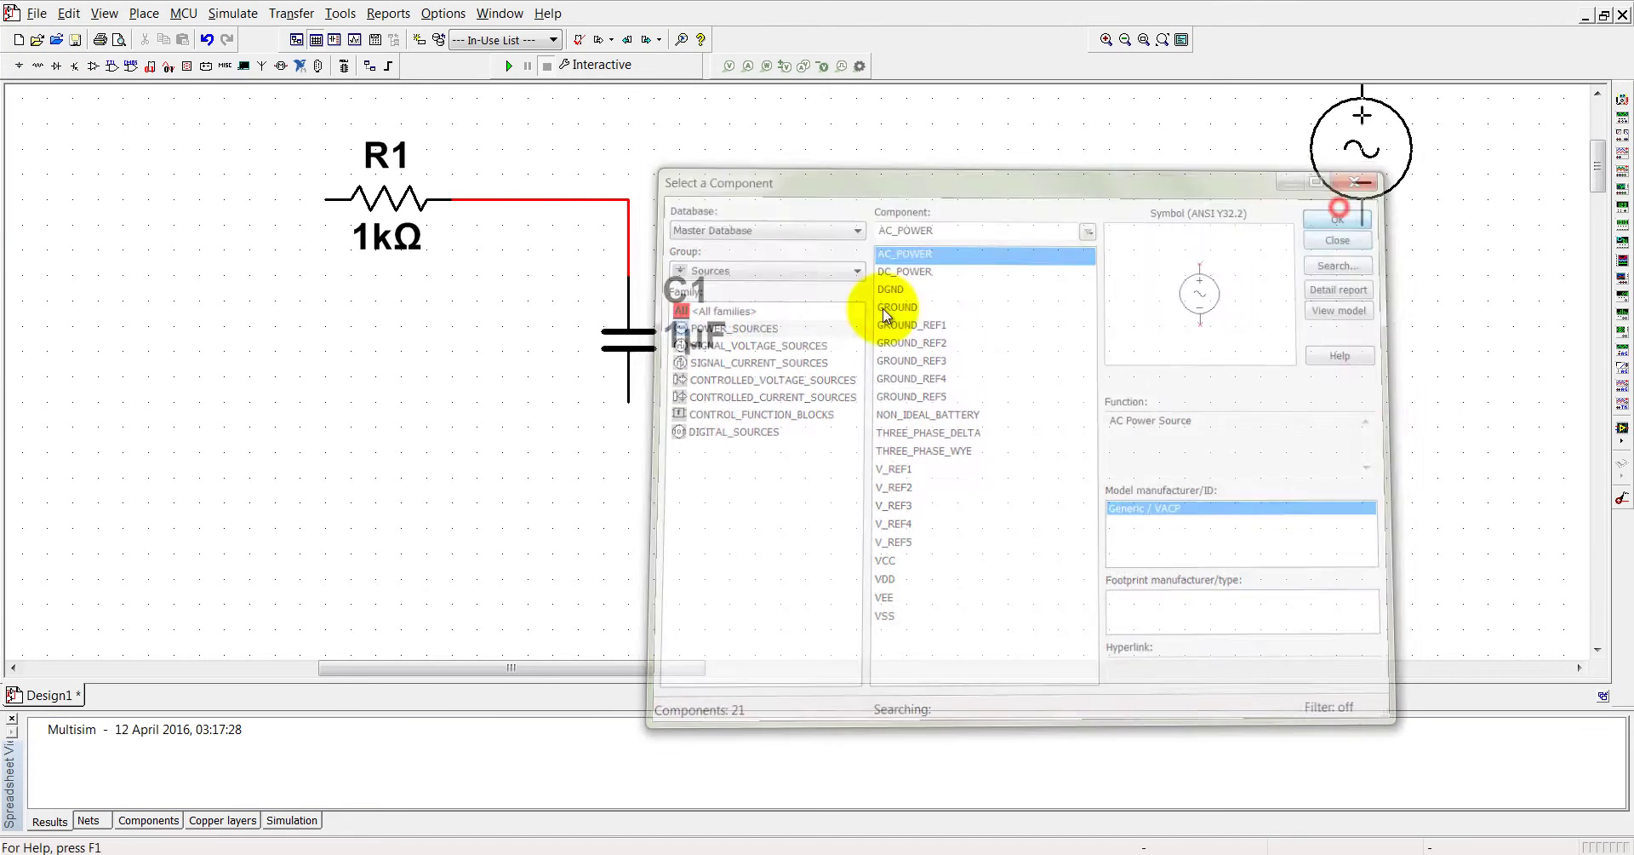
{"action": "left_click", "coordinate": [253, 412]}
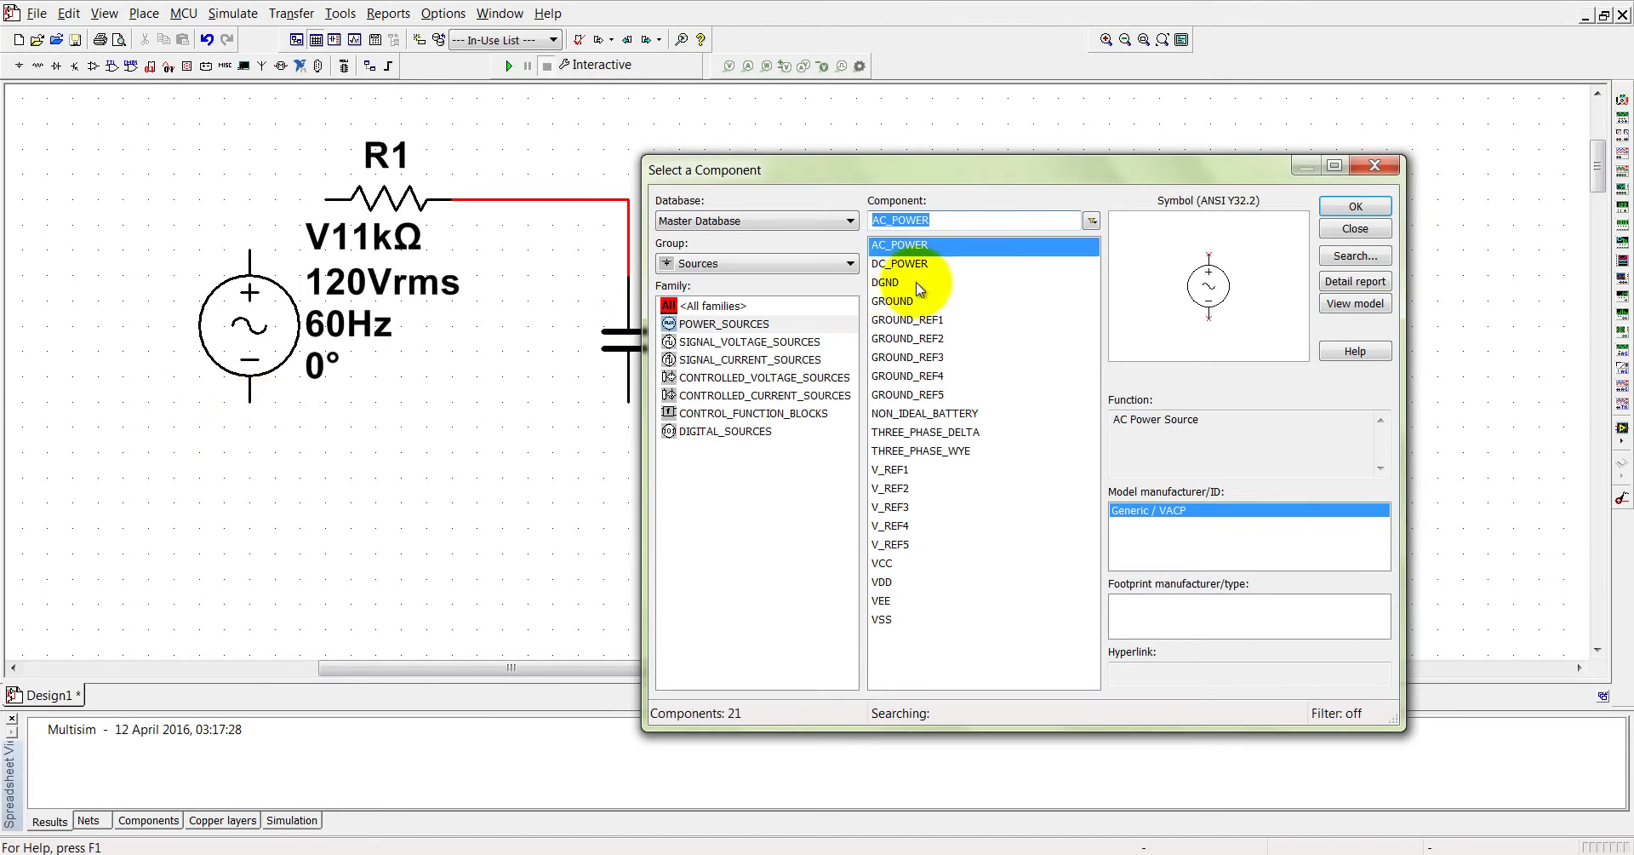
Step: Place a GROUND symbol below the circuit, between the source and the capacitor, and finish component selection
{"action": "left_click", "coordinate": [891, 300]}
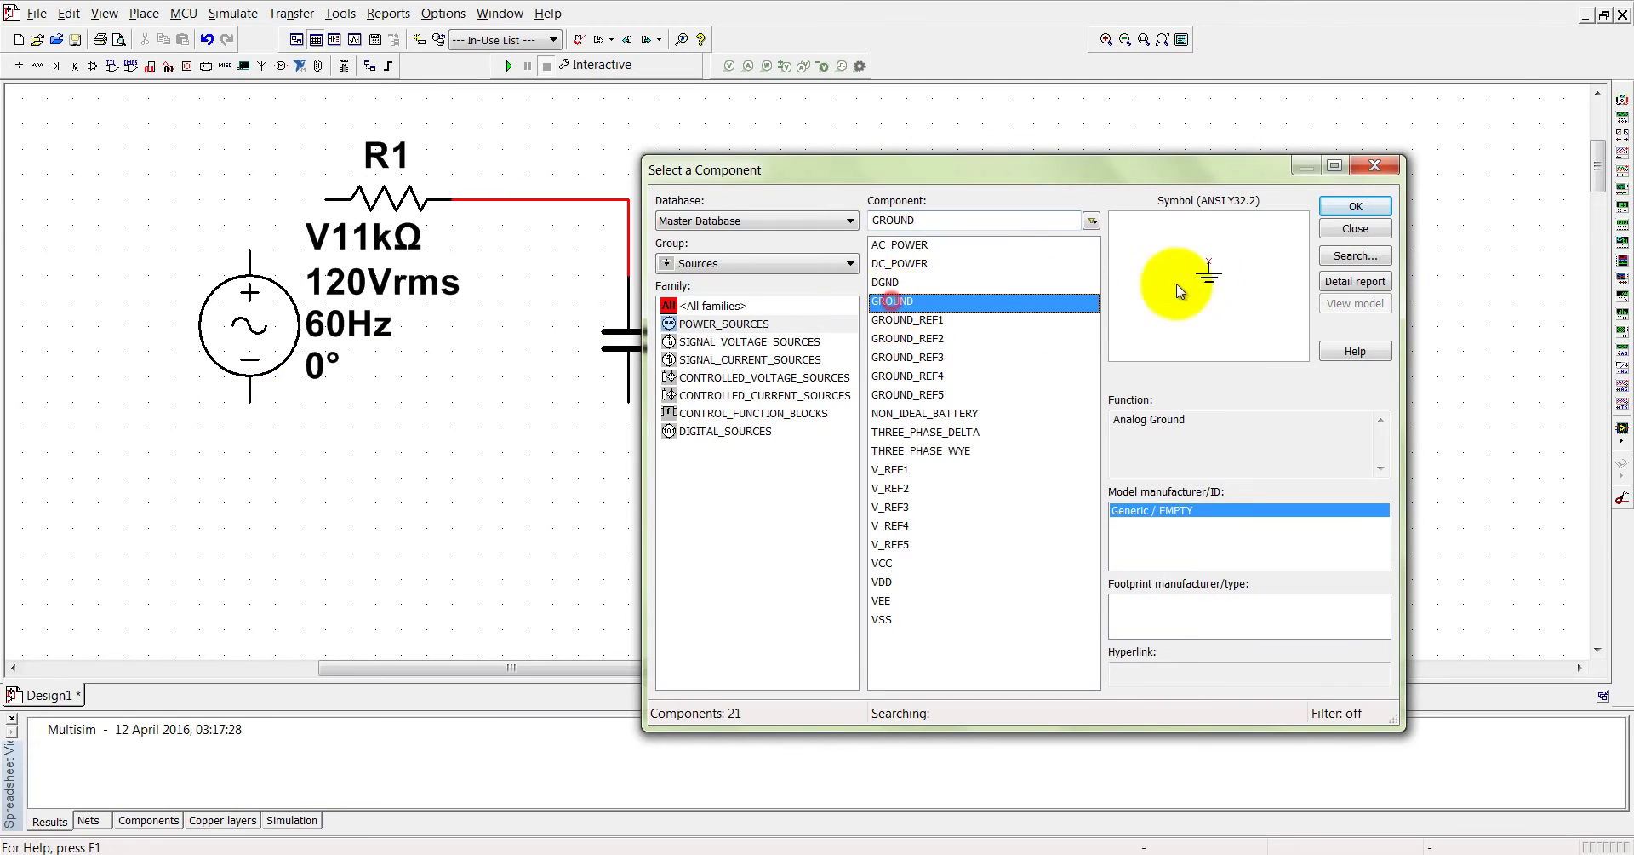
{"action": "left_click", "coordinate": [1356, 207]}
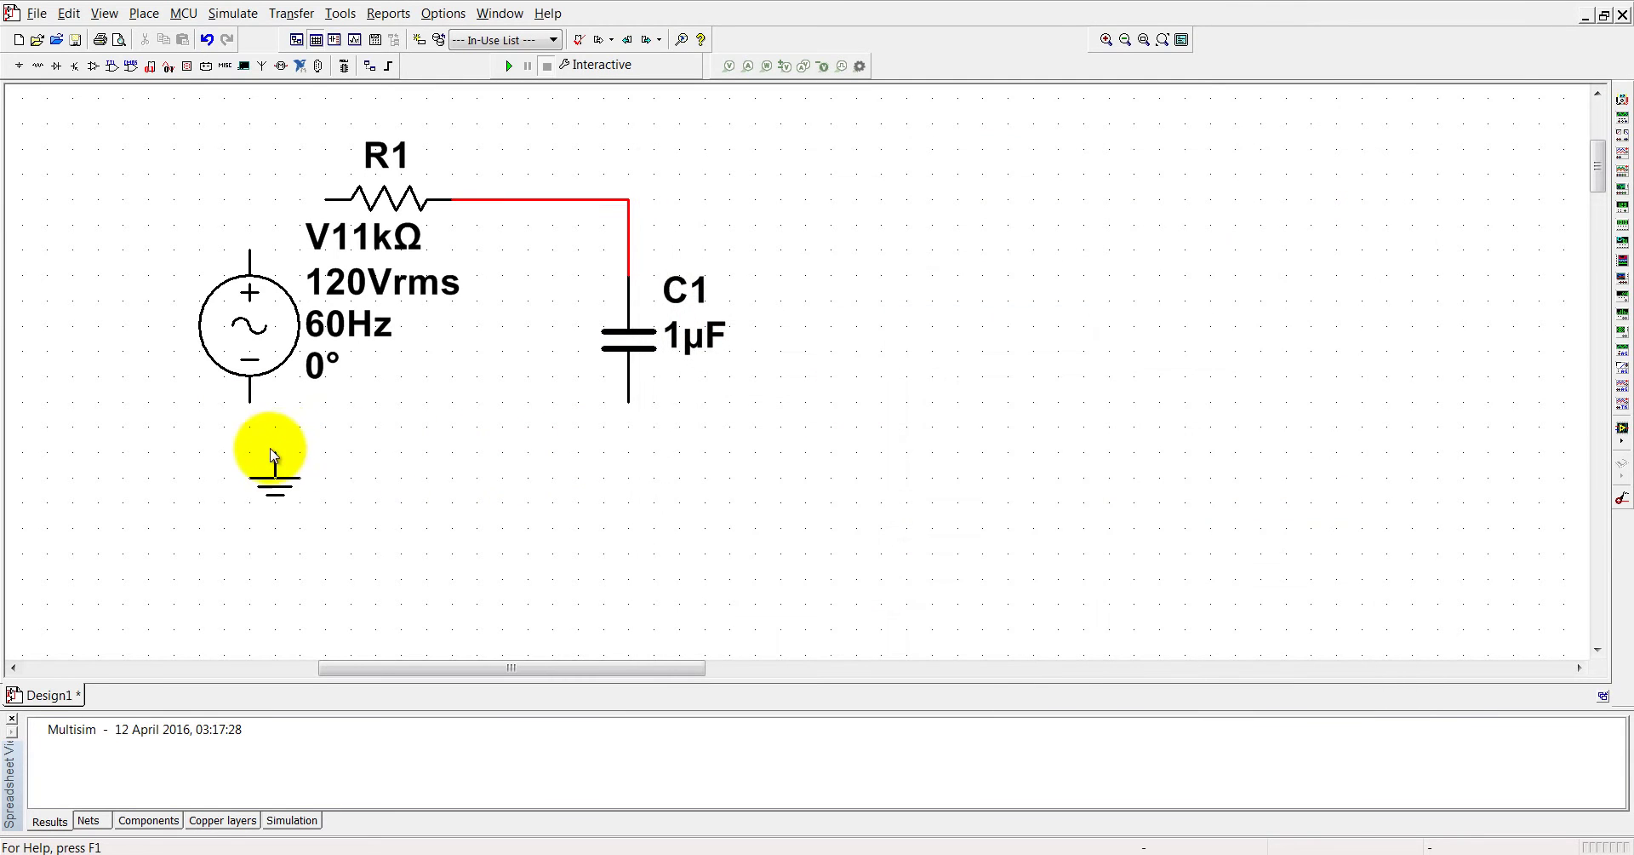
{"action": "left_click", "coordinate": [394, 457]}
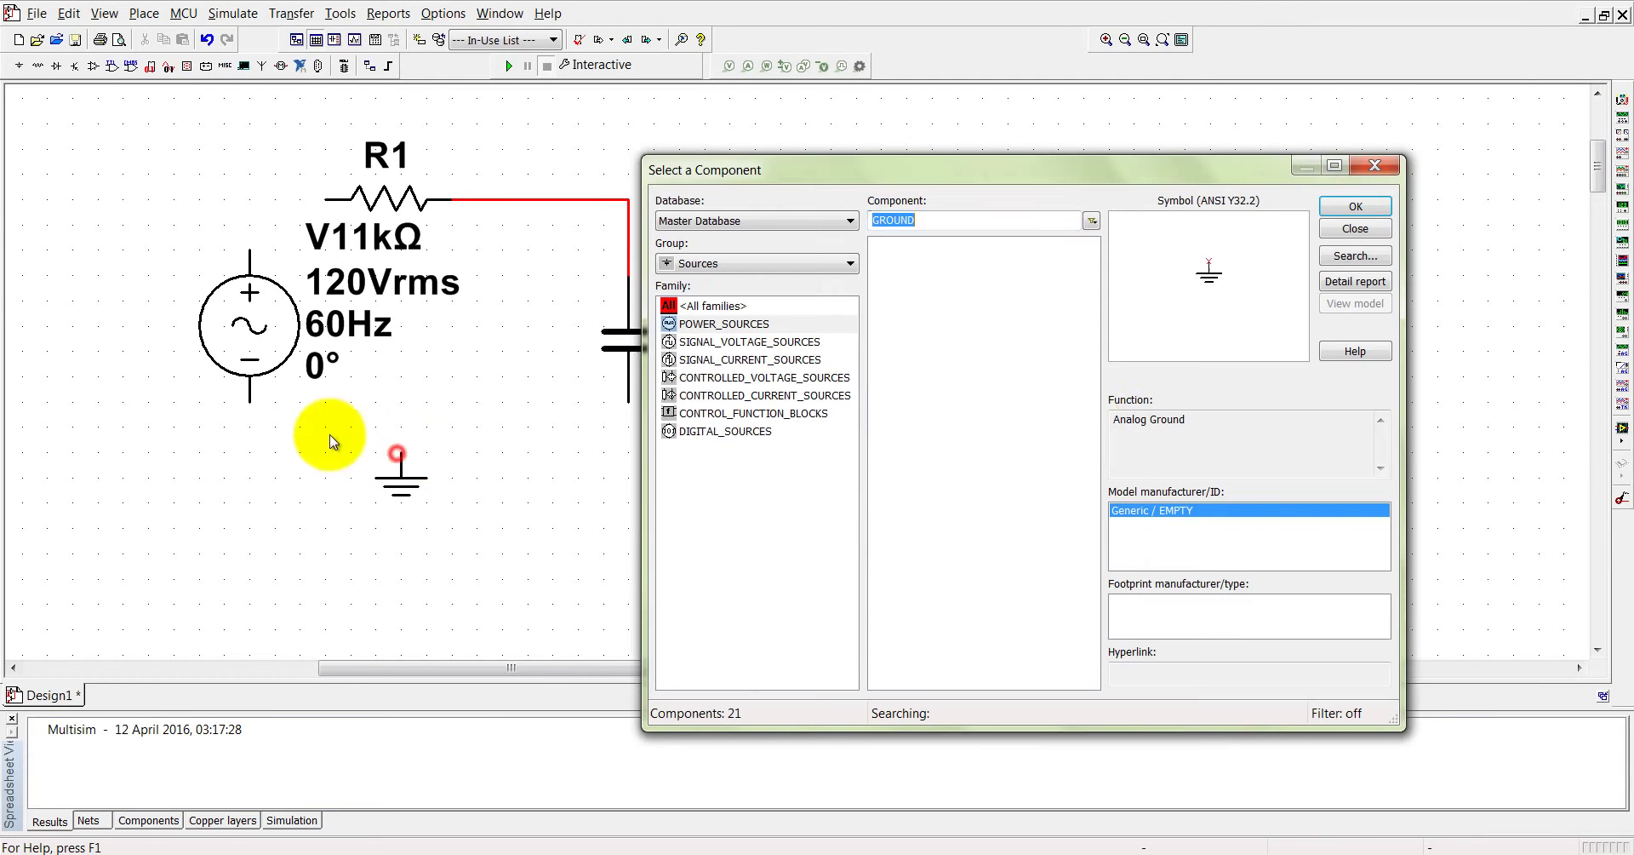
{"action": "left_click", "coordinate": [1331, 230]}
Step: Close the RC loop by wiring C1 to the source's negative terminal and R1 to its positive one, and connect ground to the lower wire
{"action": "left_click", "coordinate": [632, 402]}
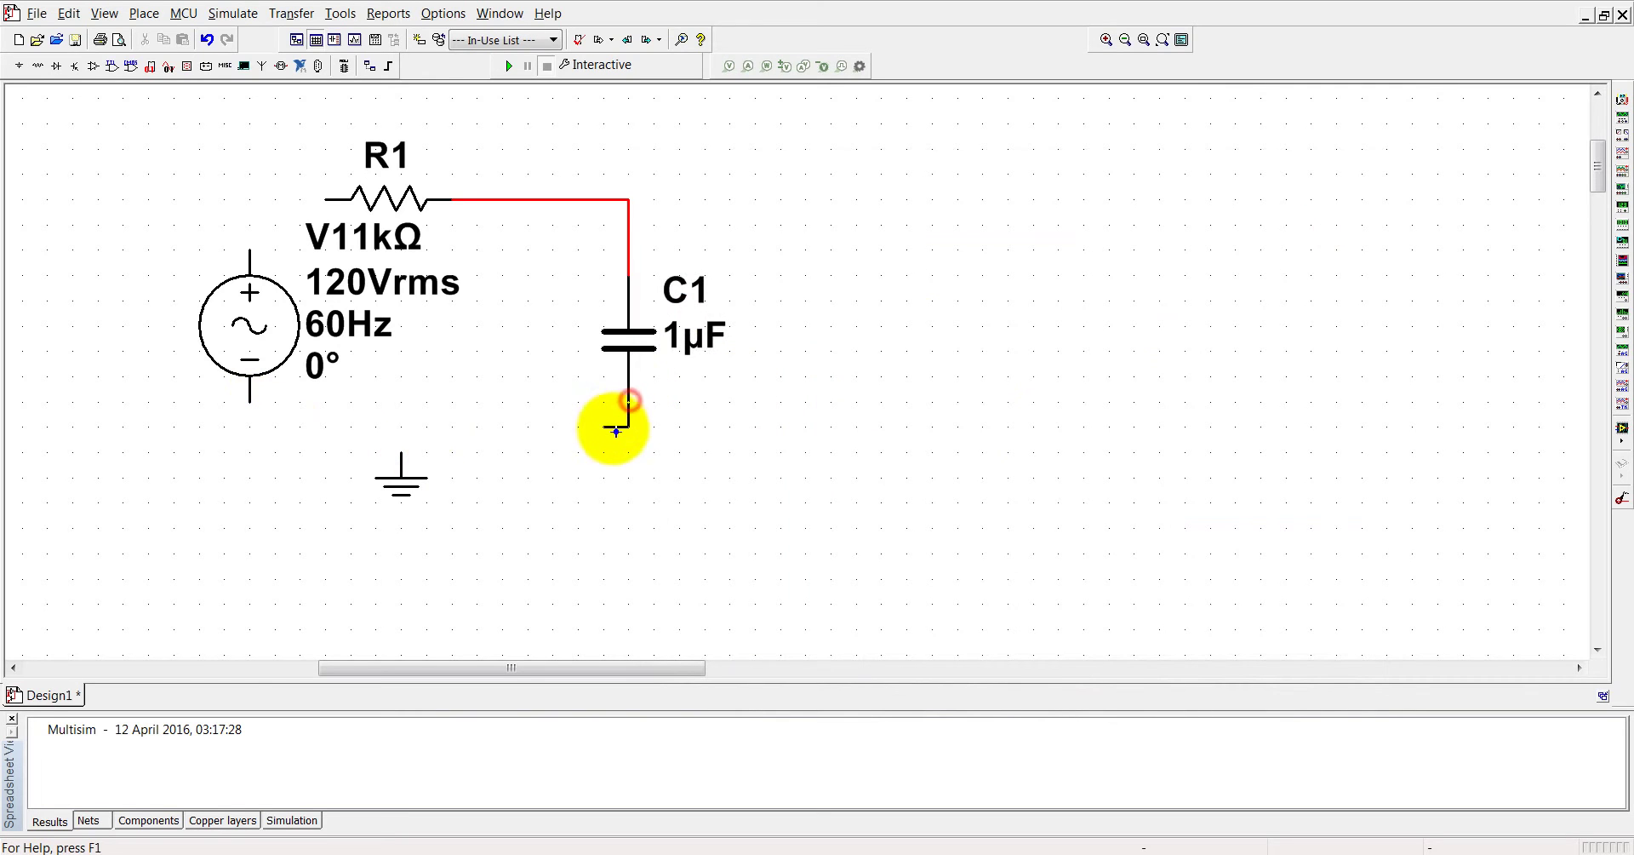
{"action": "left_click", "coordinate": [250, 402]}
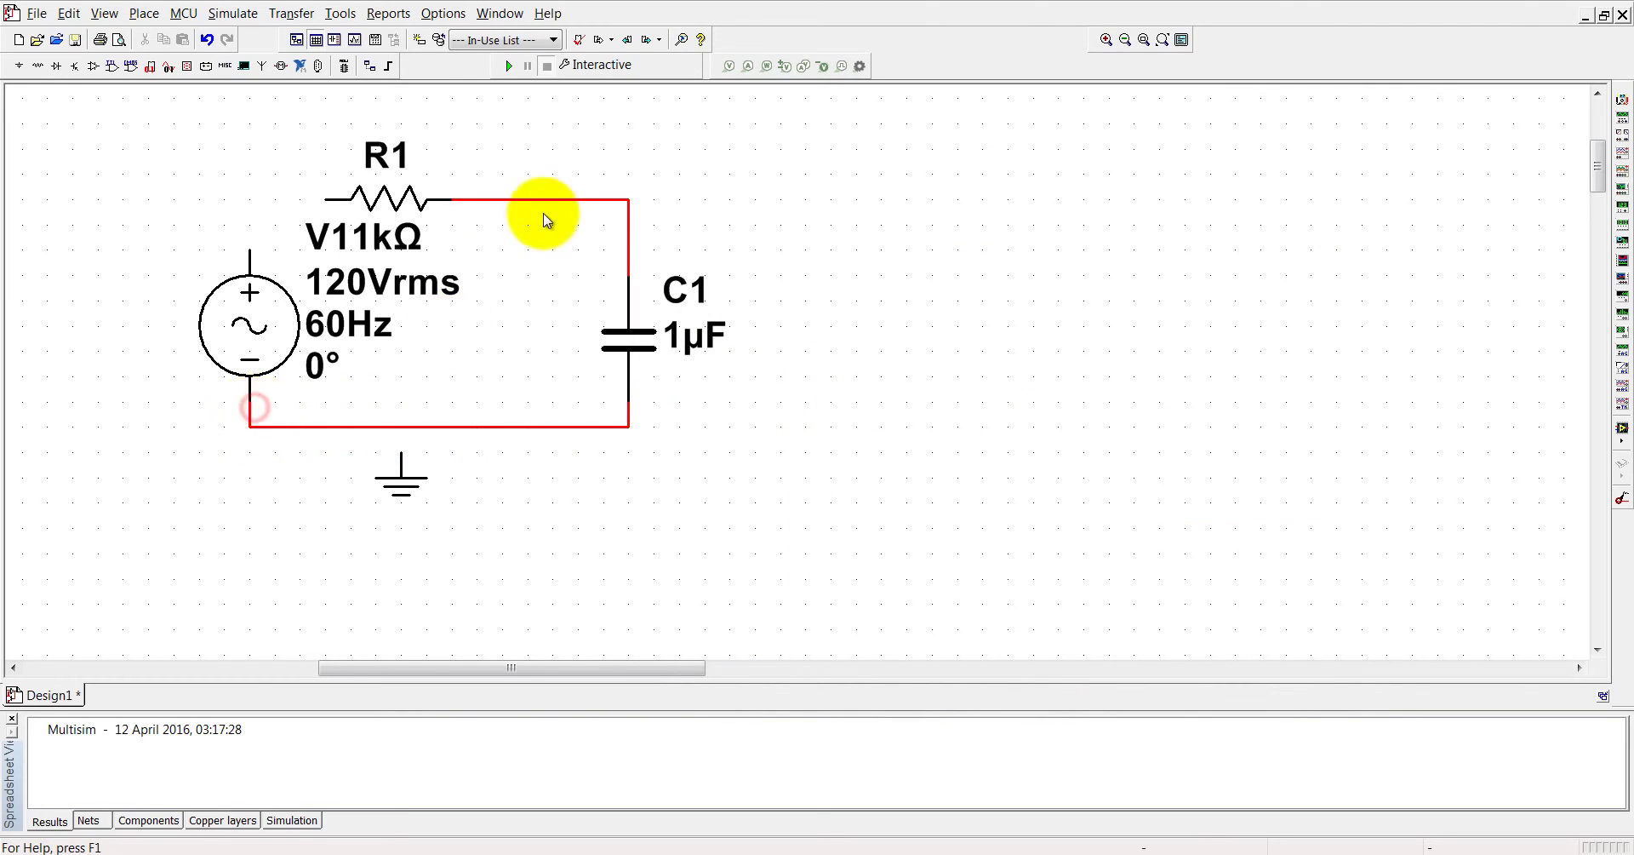
{"action": "left_click", "coordinate": [322, 199]}
{"action": "left_click", "coordinate": [247, 238]}
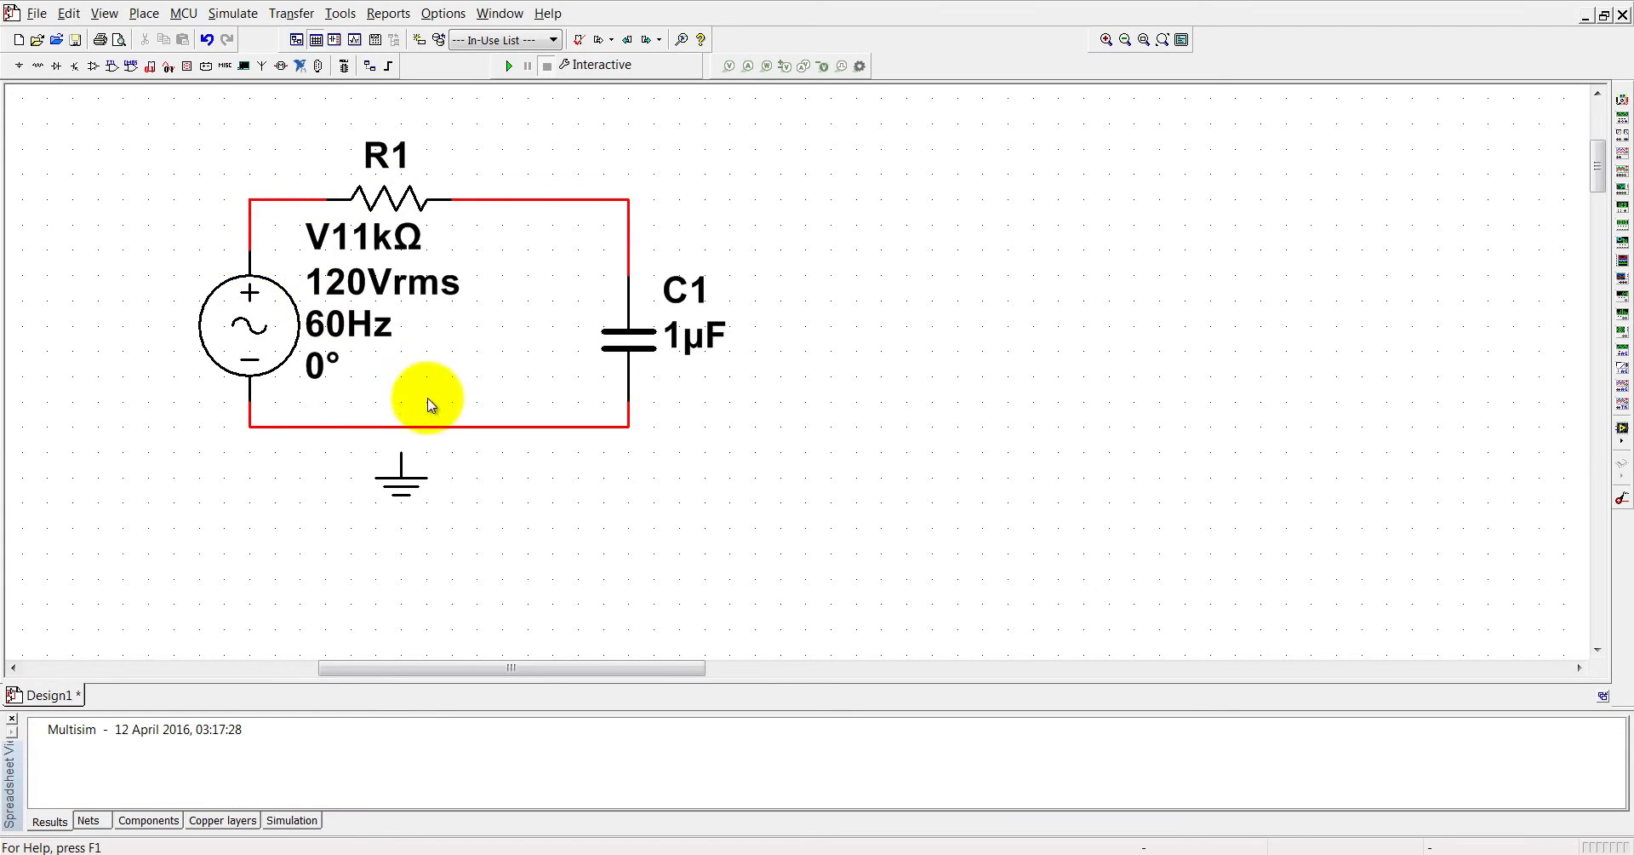
{"action": "left_click", "coordinate": [401, 452]}
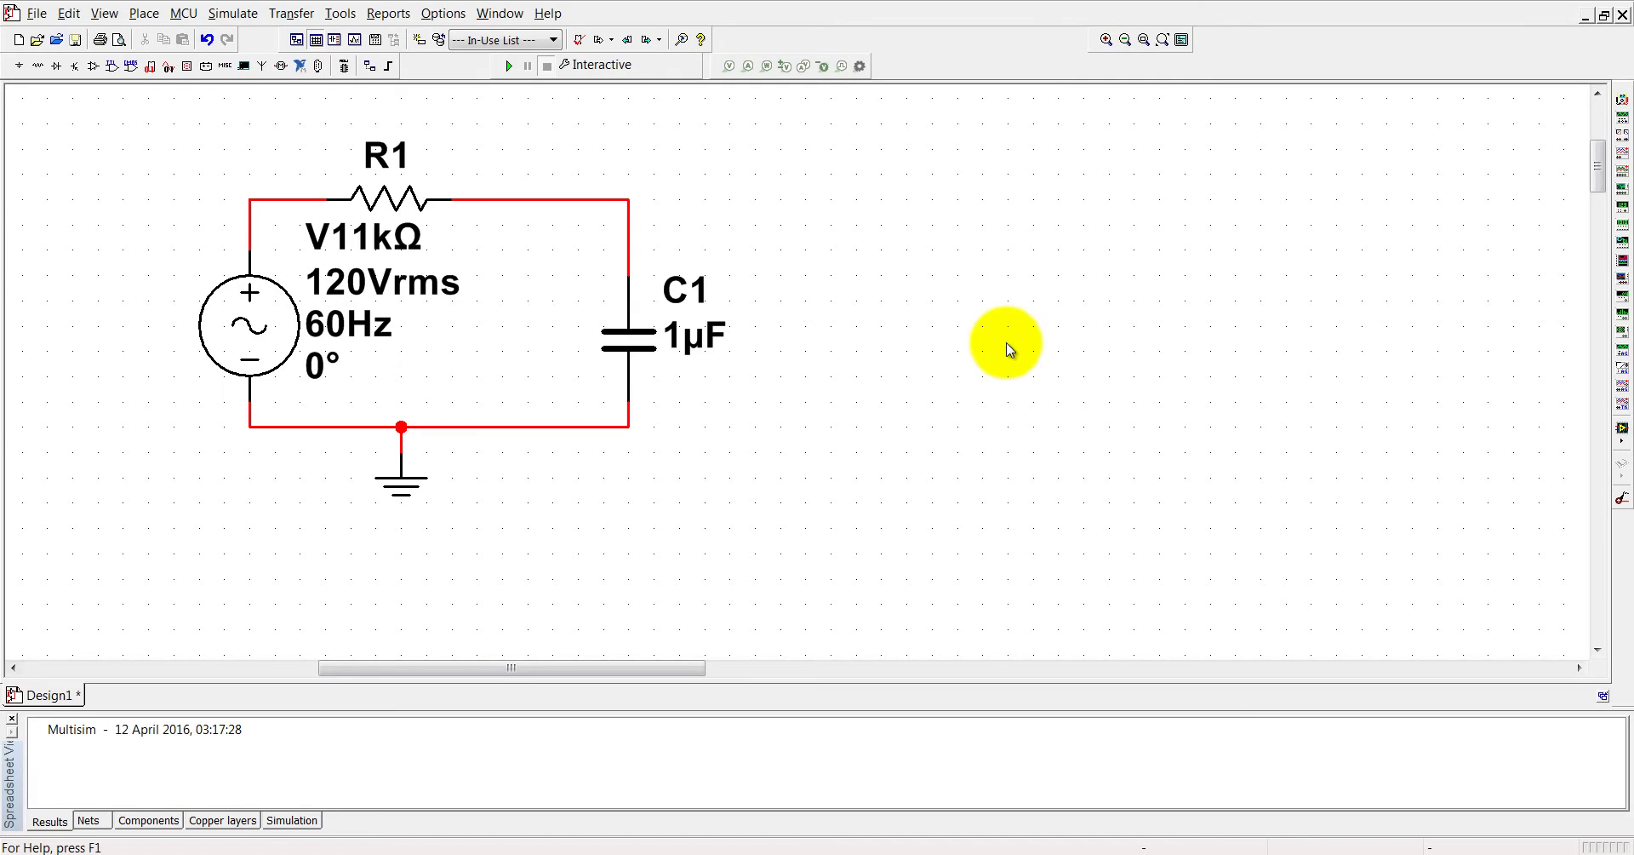
Step: Place a Bode plotter to the right of the RC circuit
{"action": "left_click", "coordinate": [1622, 200]}
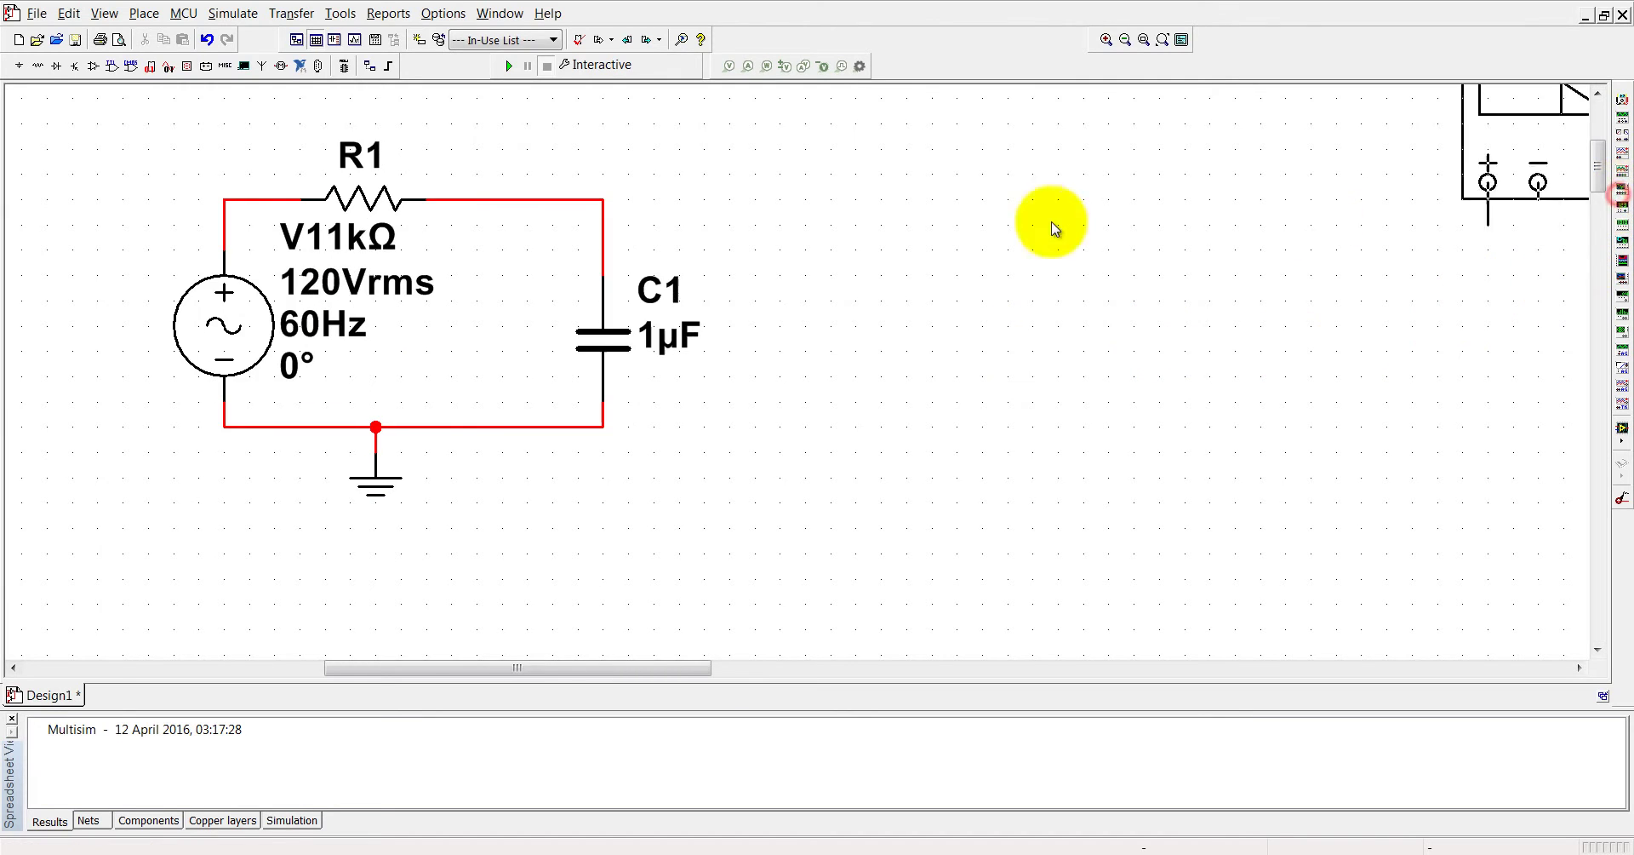
{"action": "left_click", "coordinate": [862, 248]}
{"action": "scroll", "coordinate": [988, 501], "scroll_direction": "down", "scroll_amount": 2}
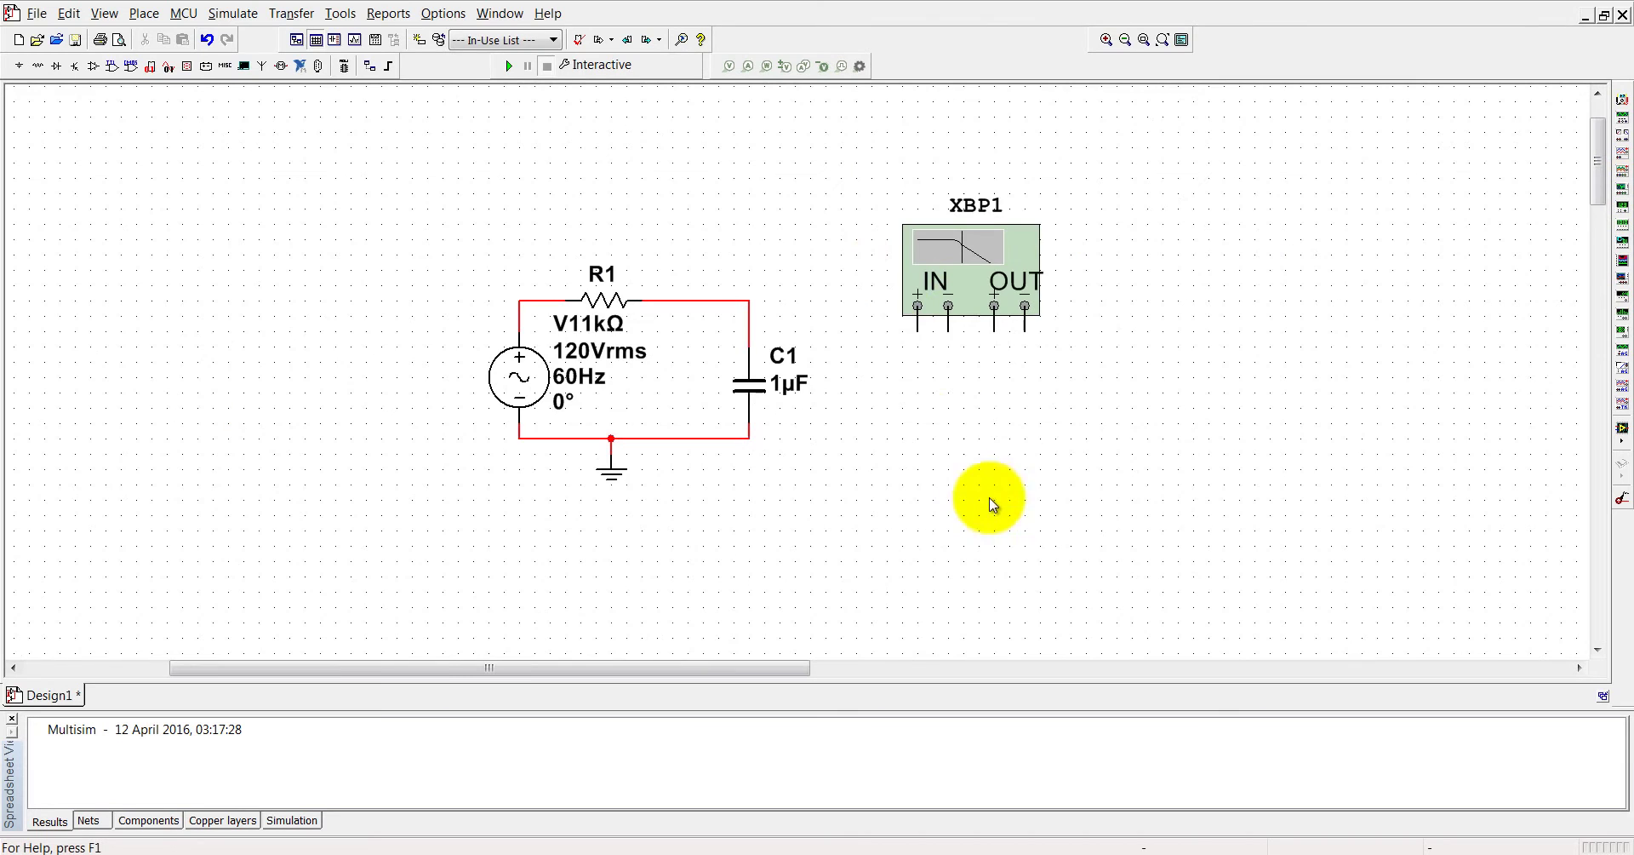
Step: Wire the Bode plotter's IN+ to the node between the source and R1, and IN− to the ground wire
{"action": "left_click", "coordinate": [917, 327]}
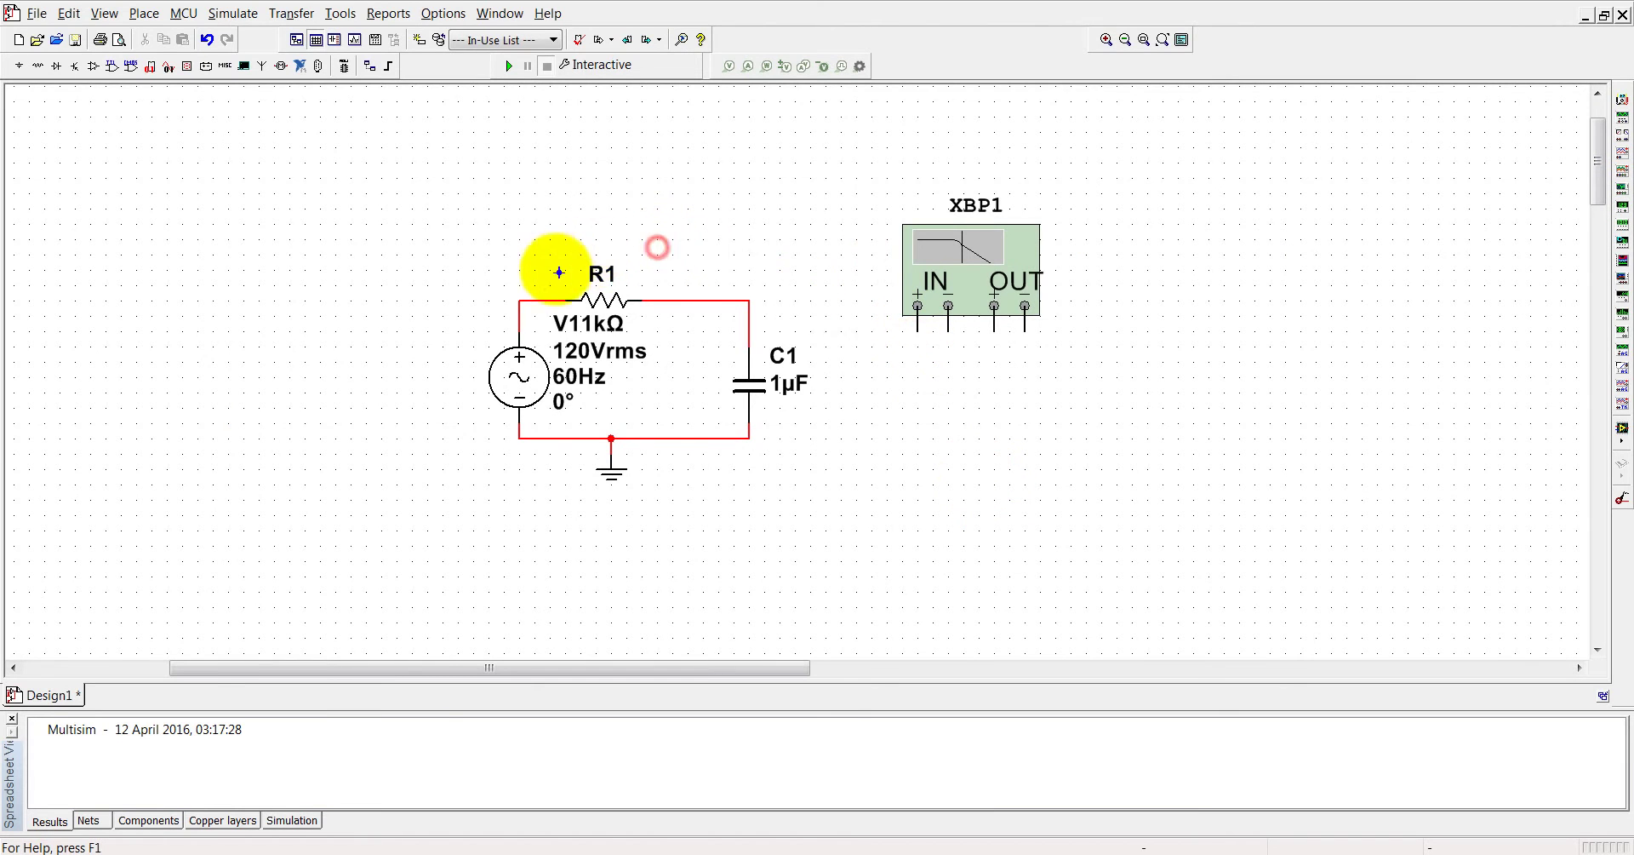
{"action": "left_click", "coordinate": [520, 300]}
{"action": "left_click", "coordinate": [948, 329]}
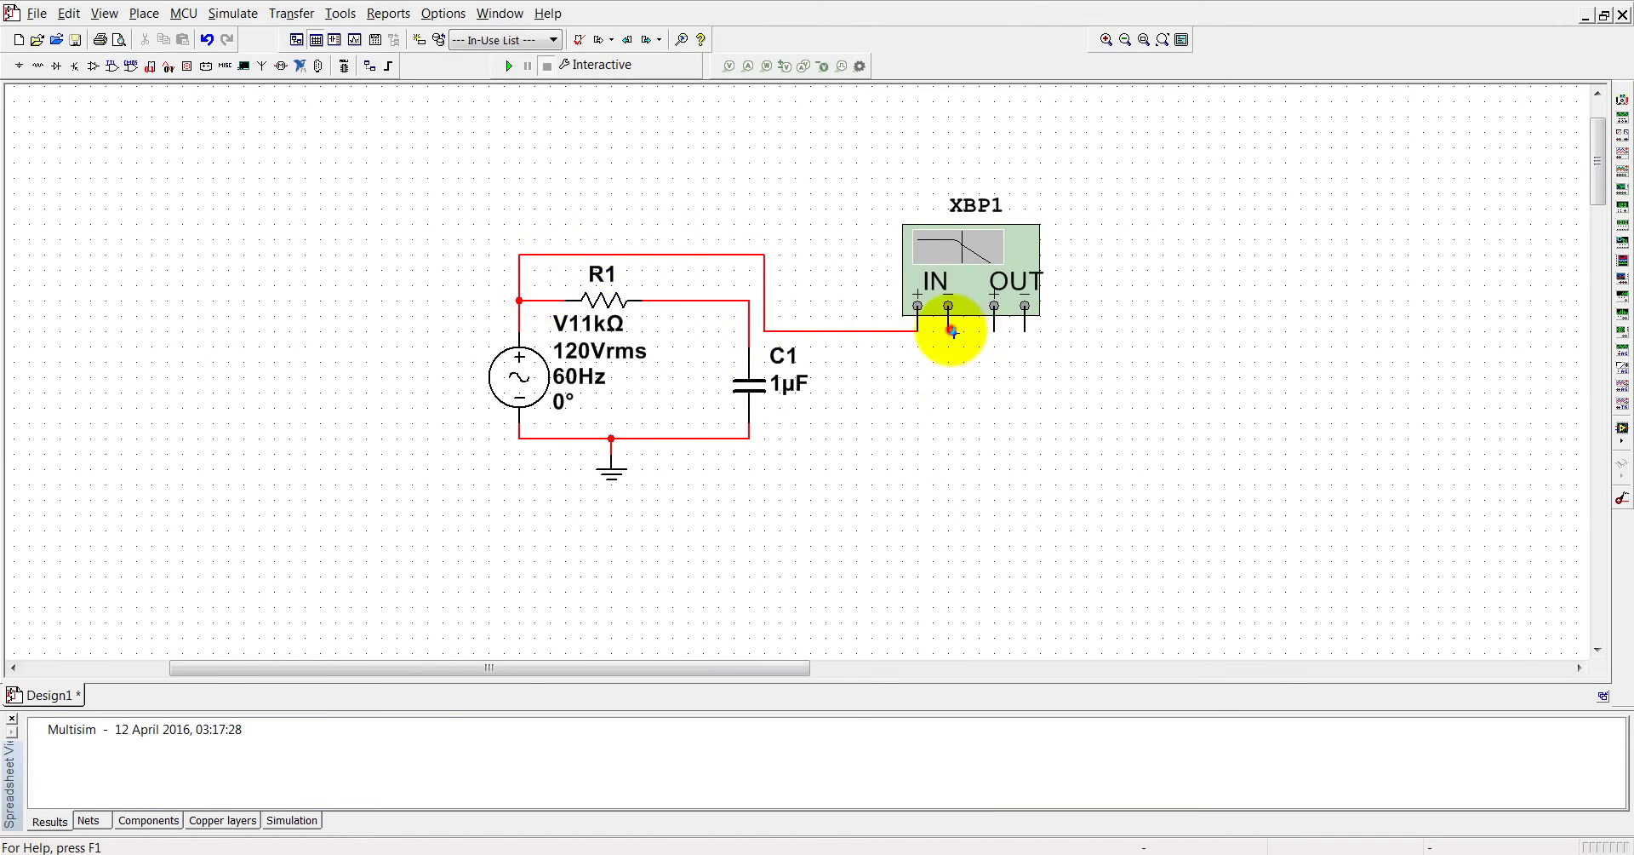
{"action": "left_click", "coordinate": [749, 437]}
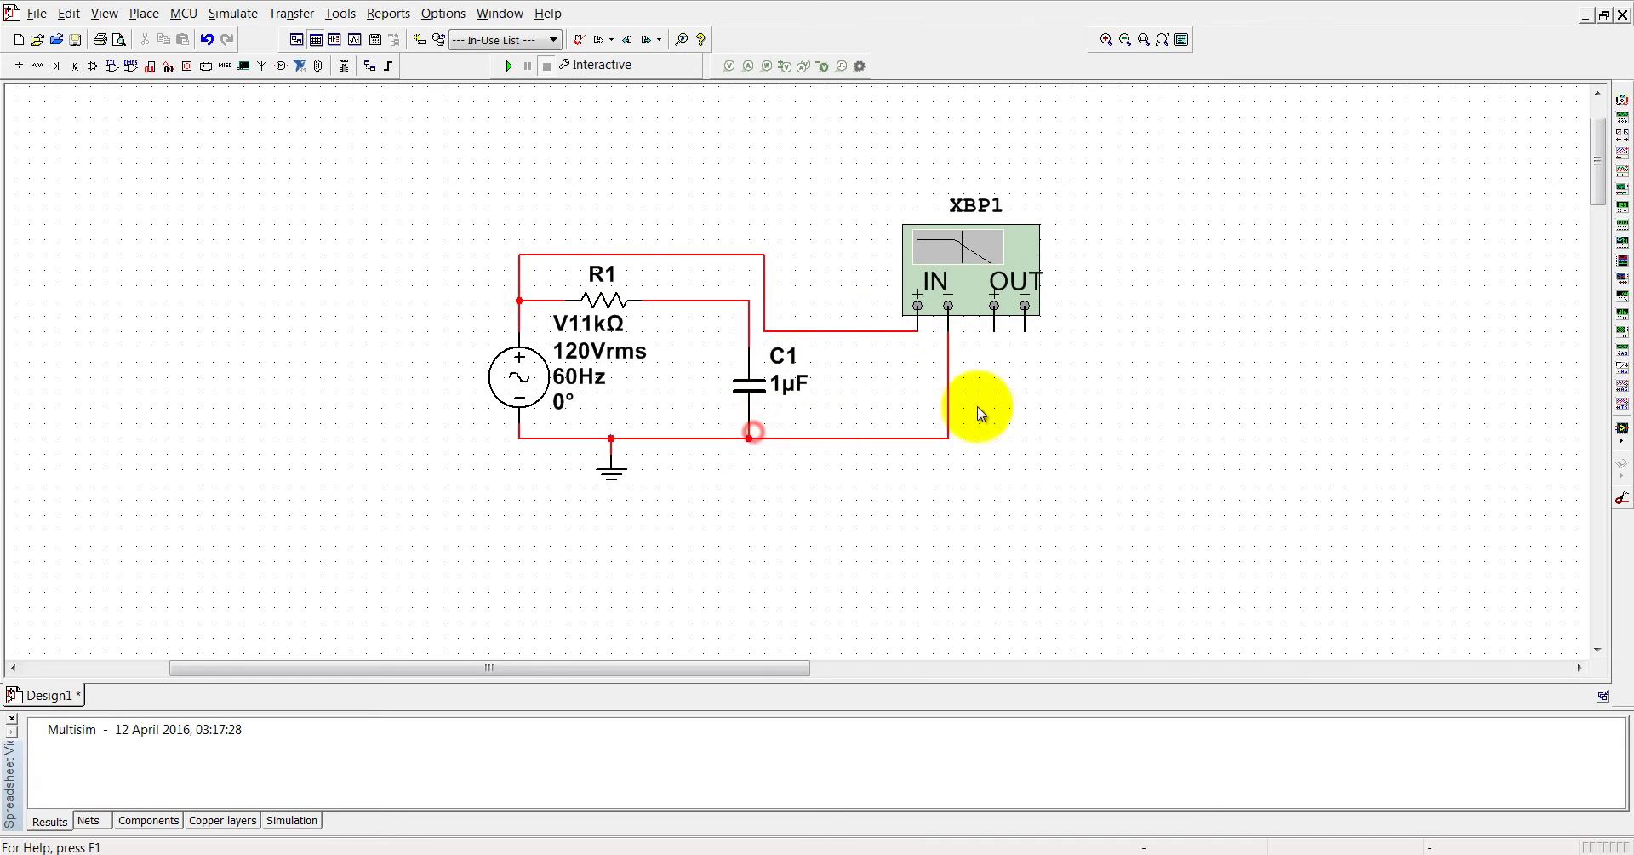
Step: Wire the Bode plotter's OUT− to the ground wire and OUT+ to the node between R1 and C1
{"action": "left_click", "coordinate": [1026, 330]}
{"action": "left_click", "coordinate": [948, 438]}
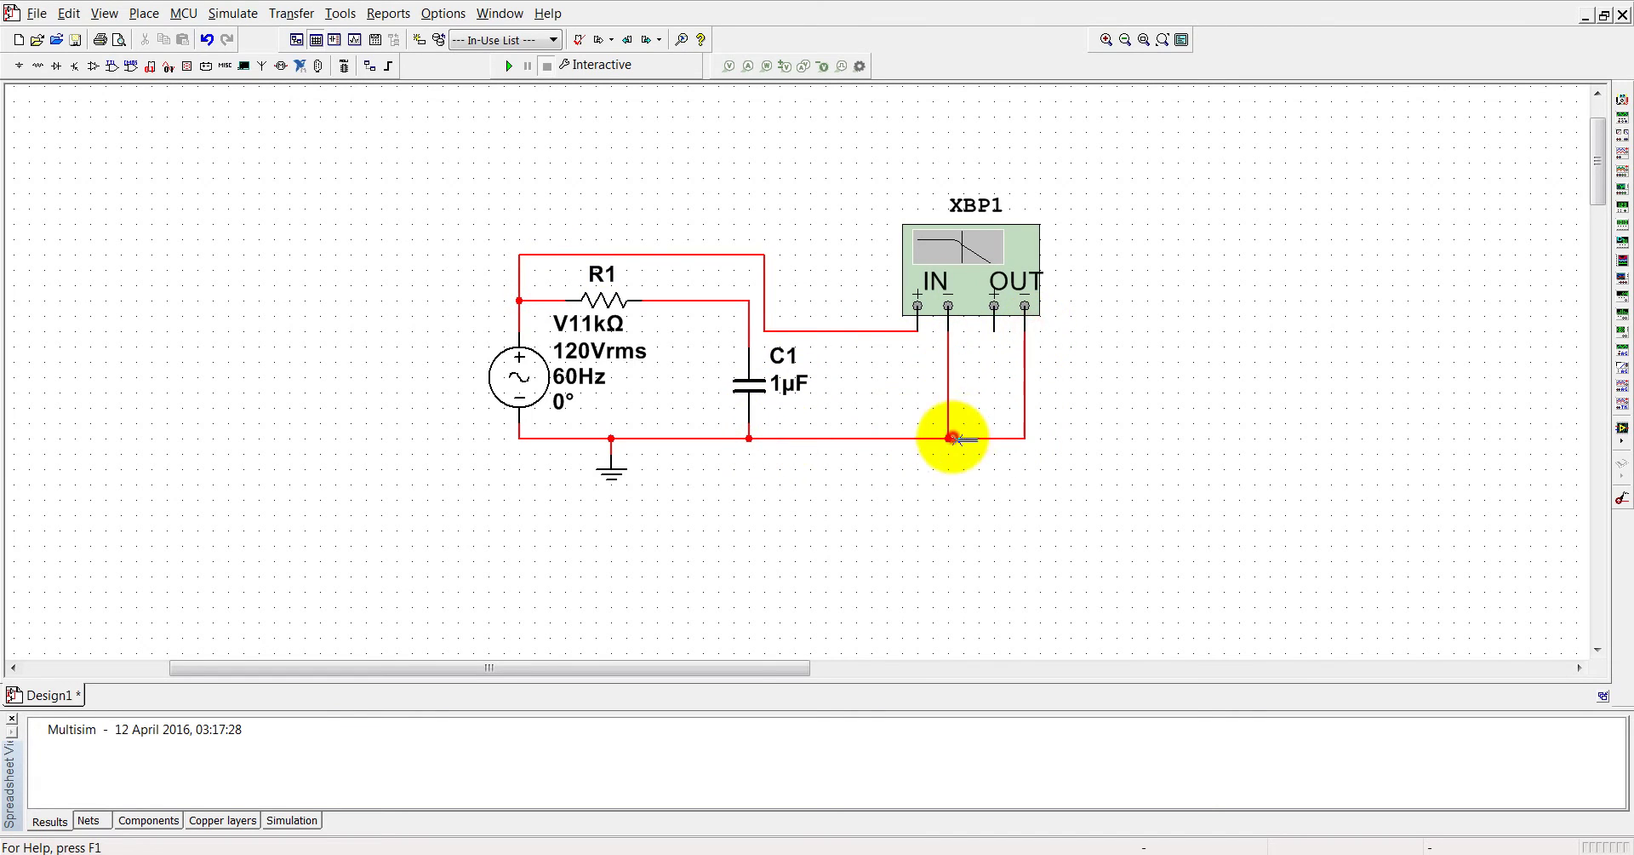
{"action": "left_click", "coordinate": [995, 328]}
{"action": "left_click", "coordinate": [749, 316]}
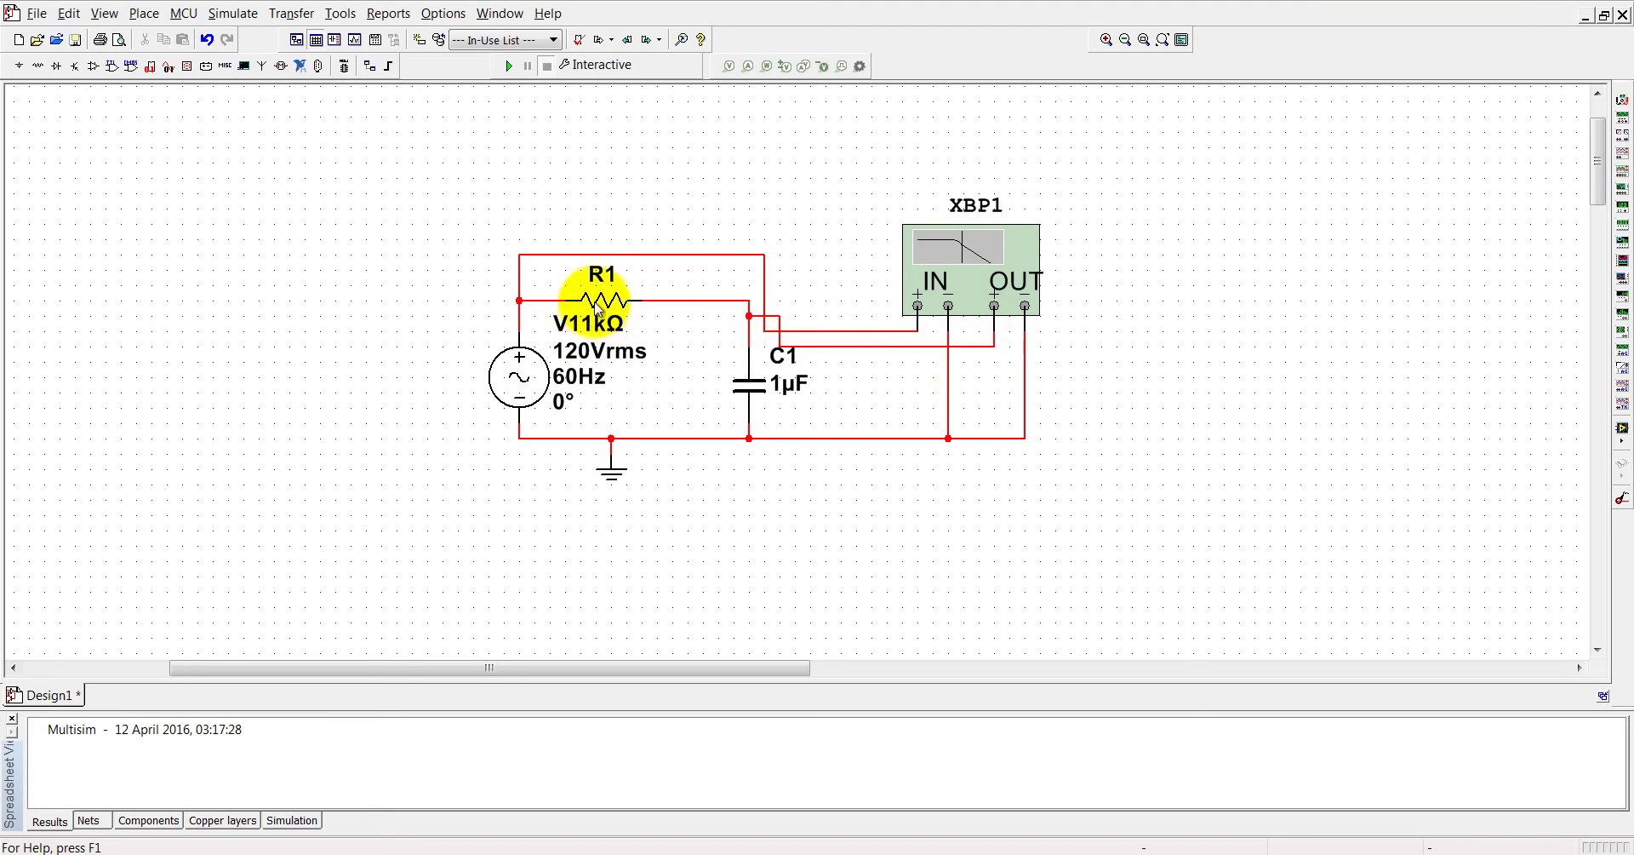
Step: Move R1's value label beside its name, clear of the source labels, and set the resistance to 4.7k
{"action": "left_click_drag", "start_coordinate": [606, 324], "coordinate": [665, 278]}
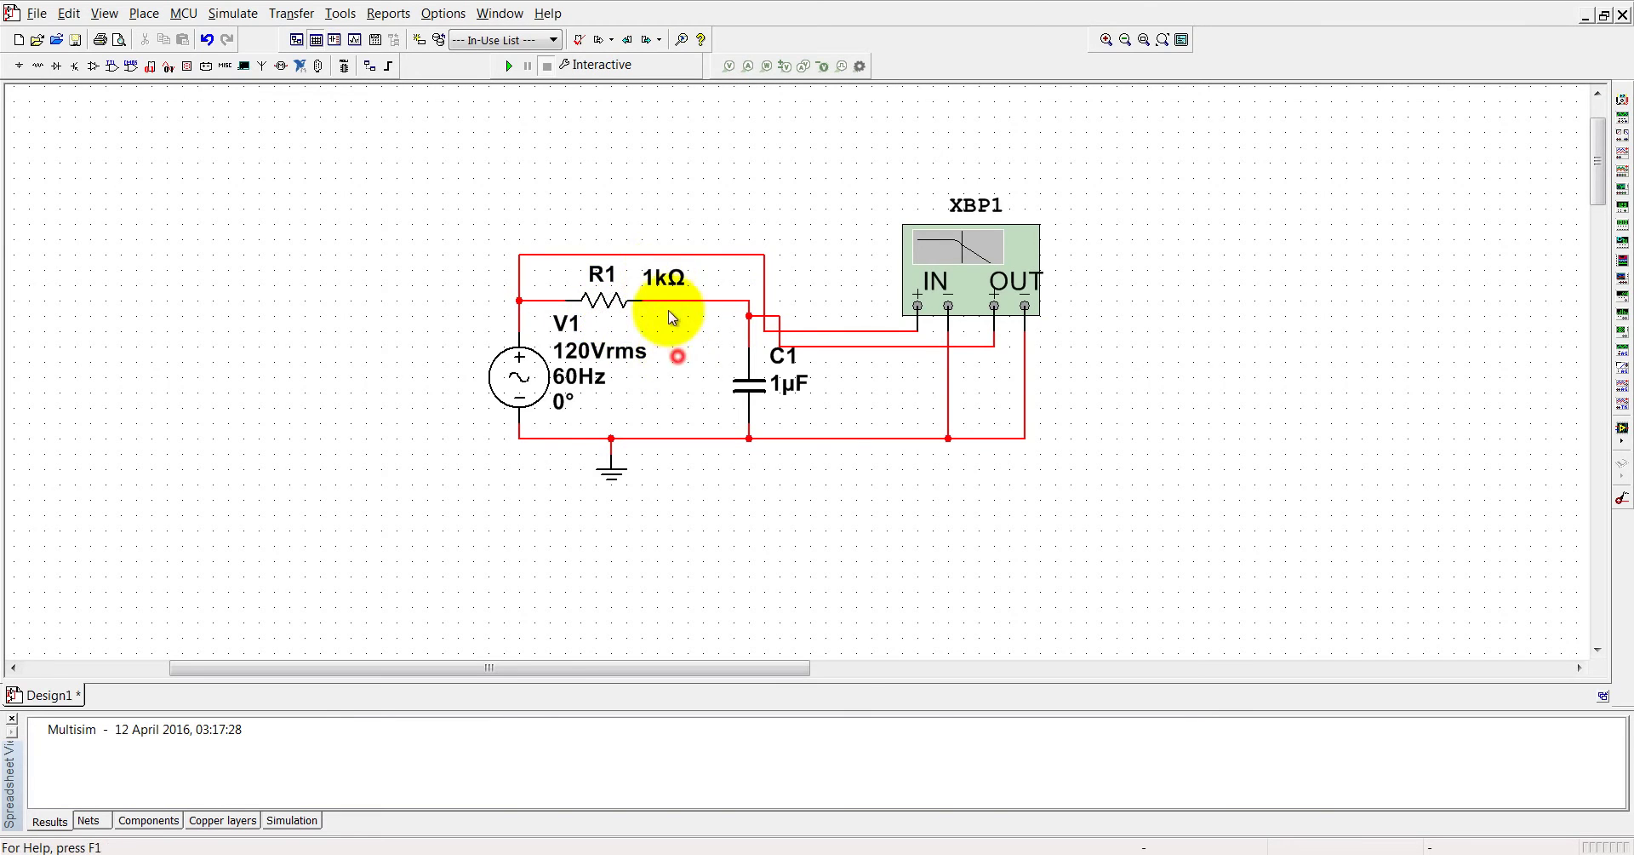
{"action": "double_click", "coordinate": [667, 278]}
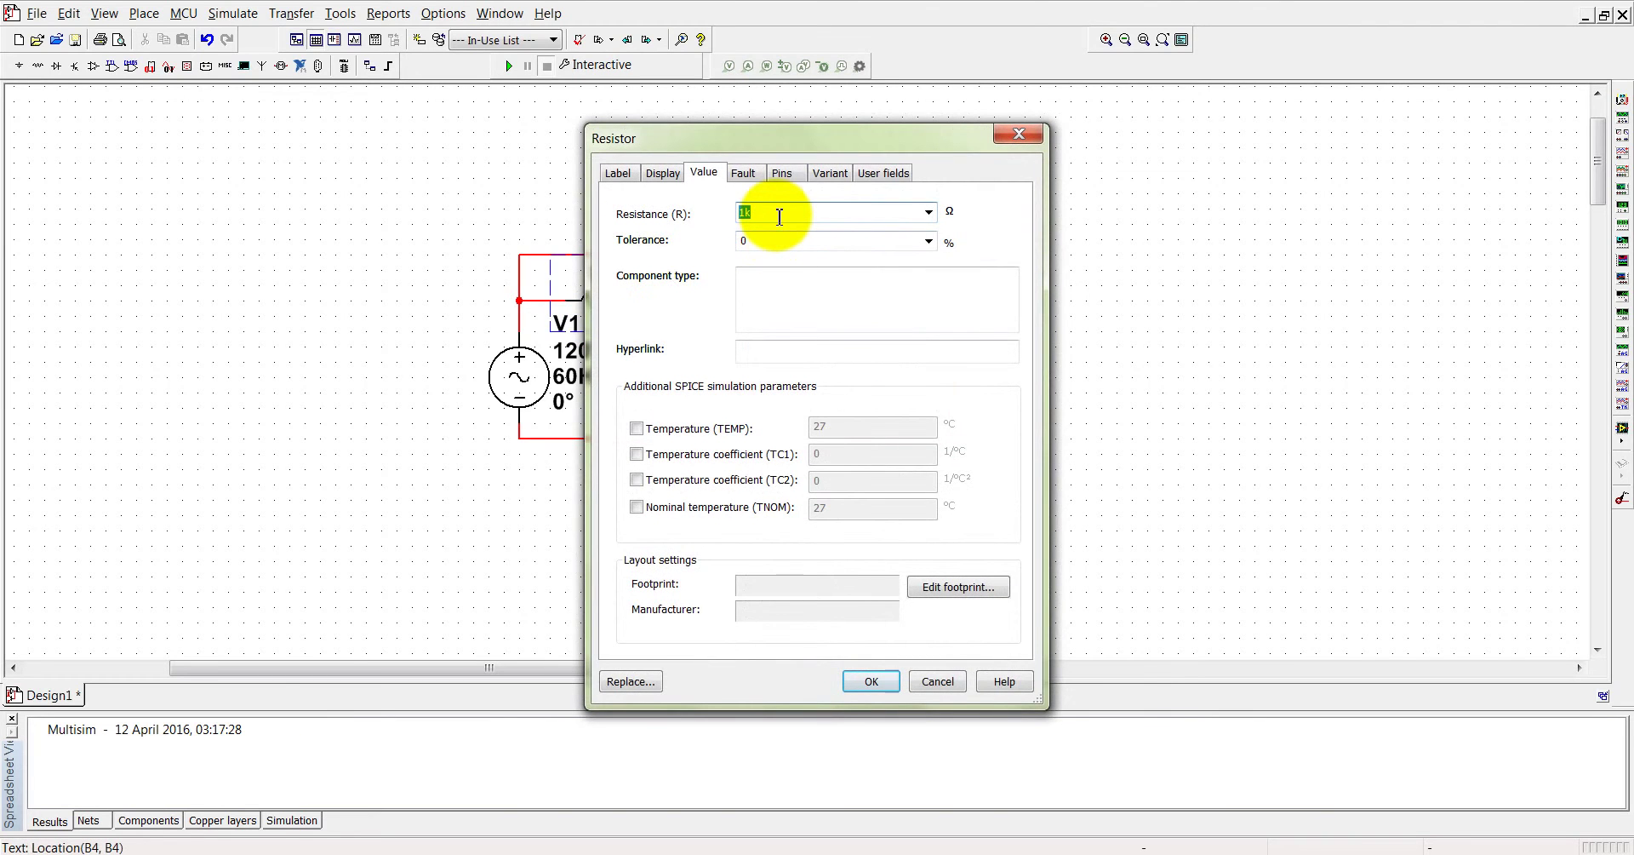
{"action": "type", "text": "4.7k"}
{"action": "key", "text": "Return"}
Step: Set the capacitance of C1 to 47n
{"action": "left_click", "coordinate": [795, 385]}
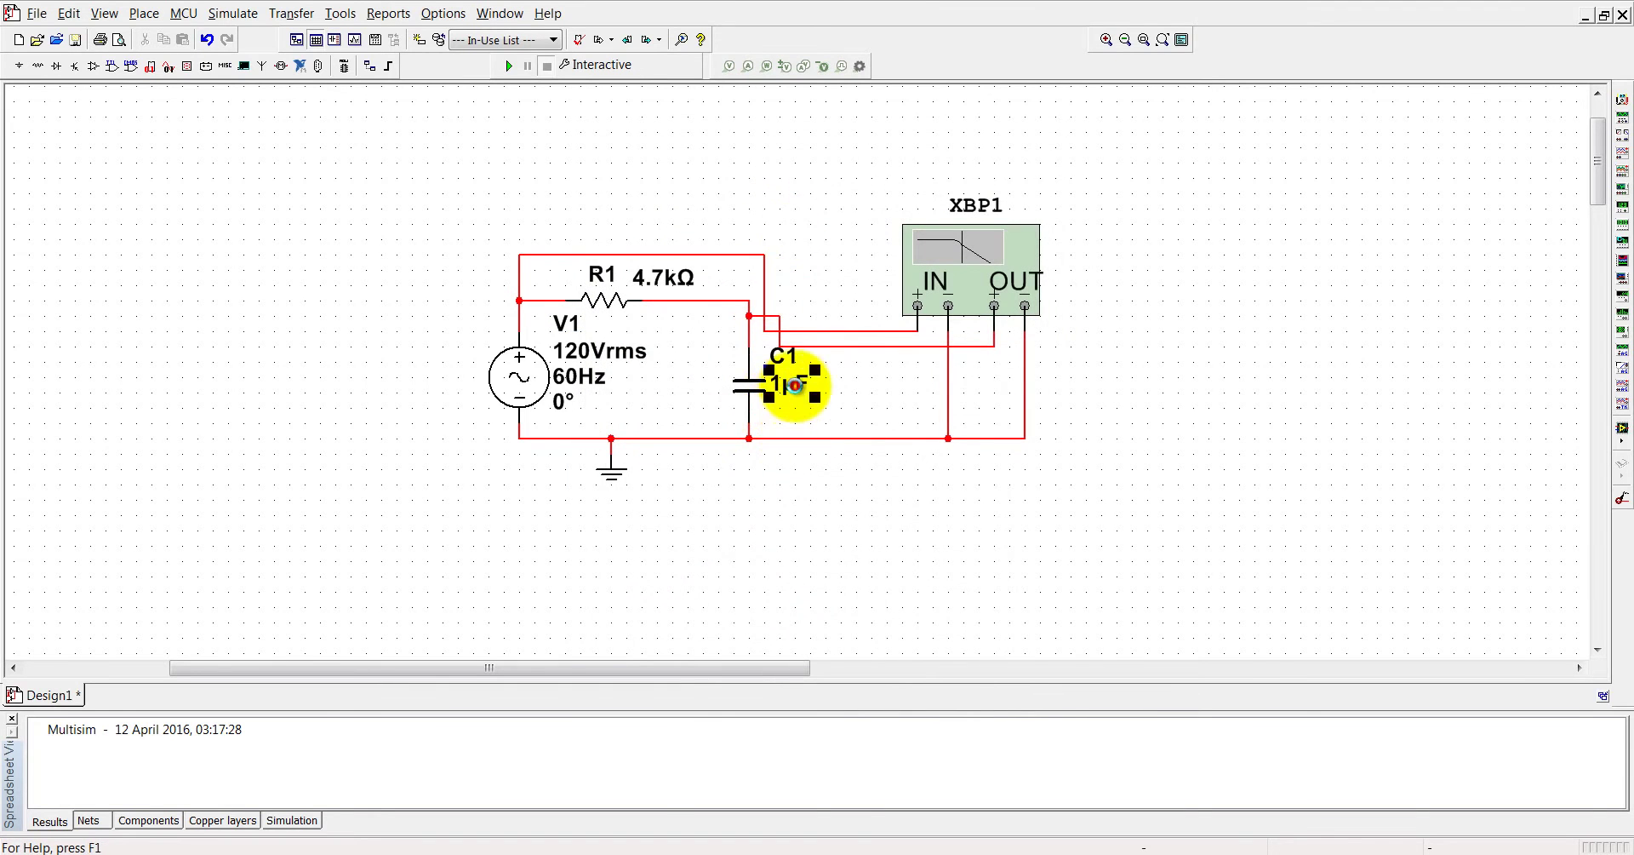
{"action": "double_click", "coordinate": [794, 384]}
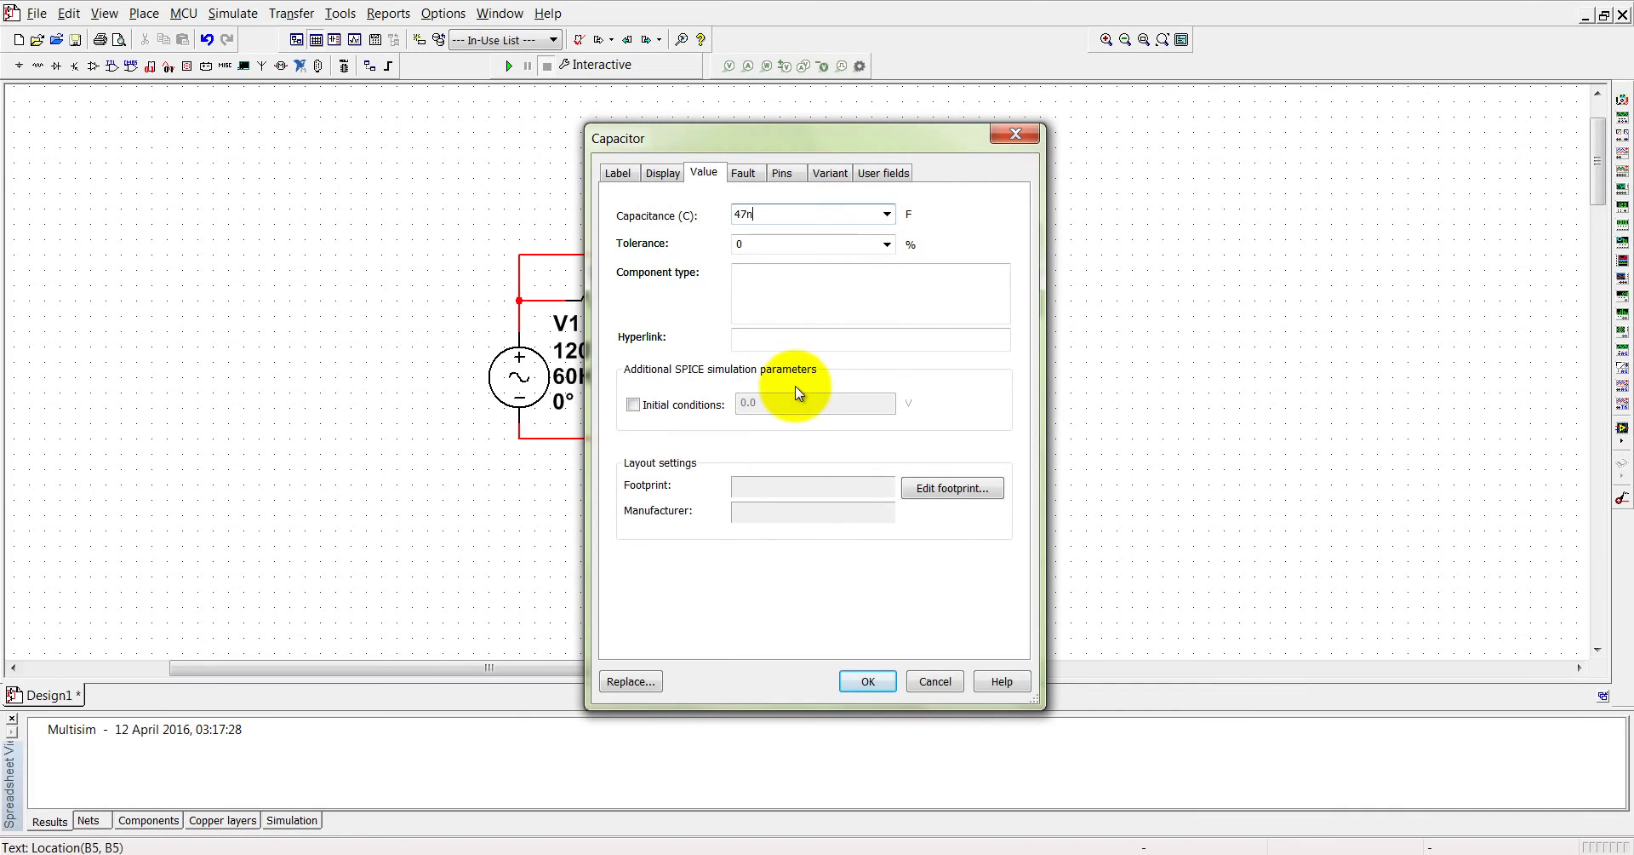
{"action": "left_click", "coordinate": [864, 682]}
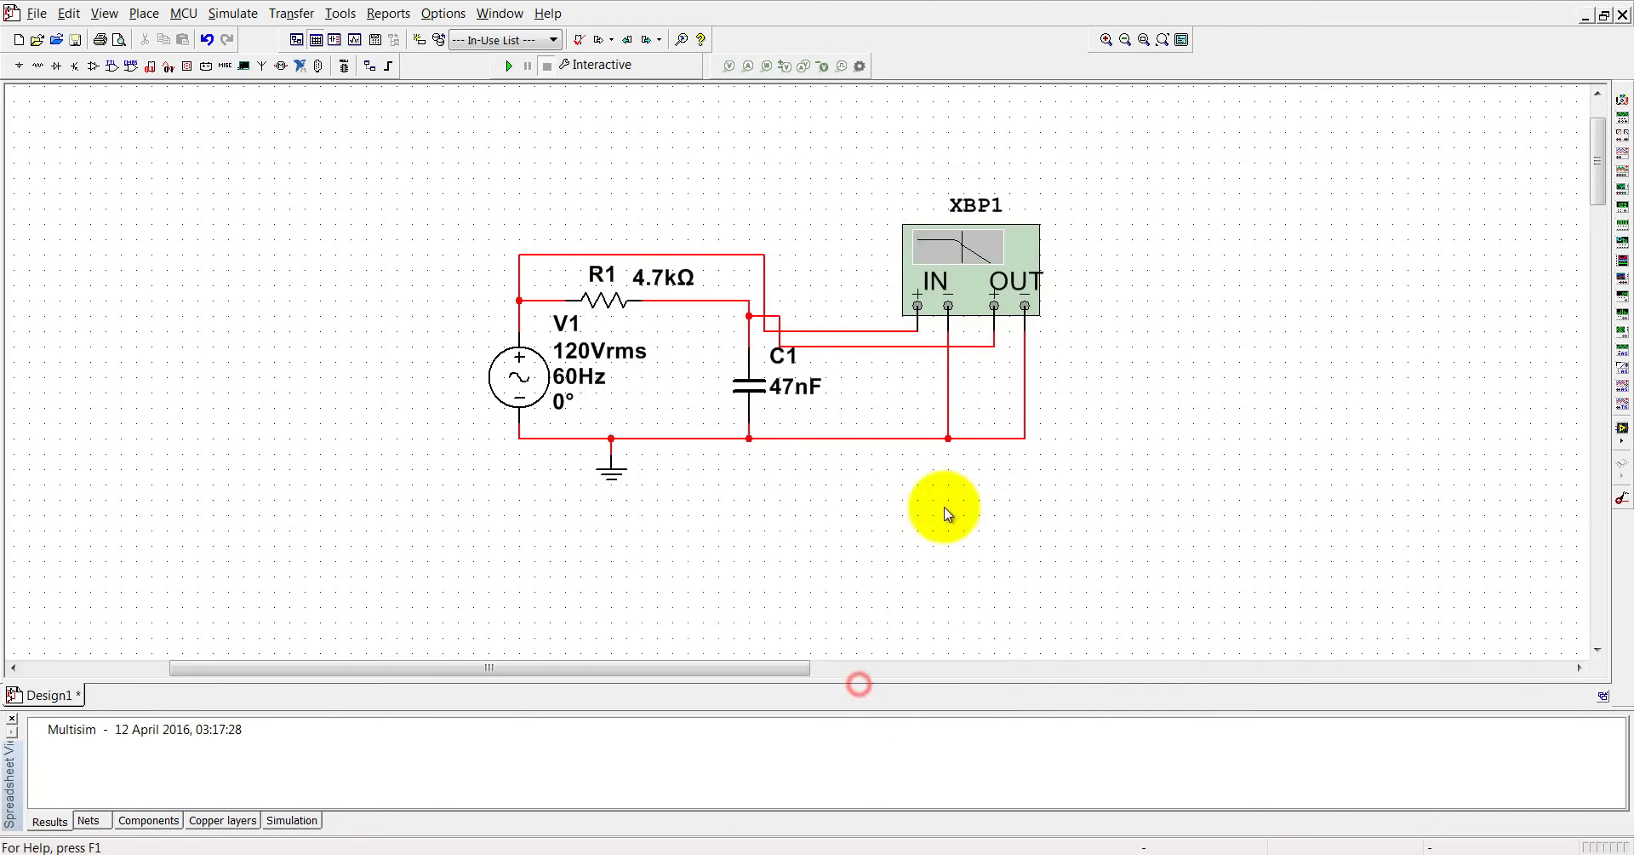
Step: Run the simulation and show the Bode plotter's magnitude response in a widened window above the circuit
{"action": "left_click", "coordinate": [506, 65]}
{"action": "double_click", "coordinate": [971, 261]}
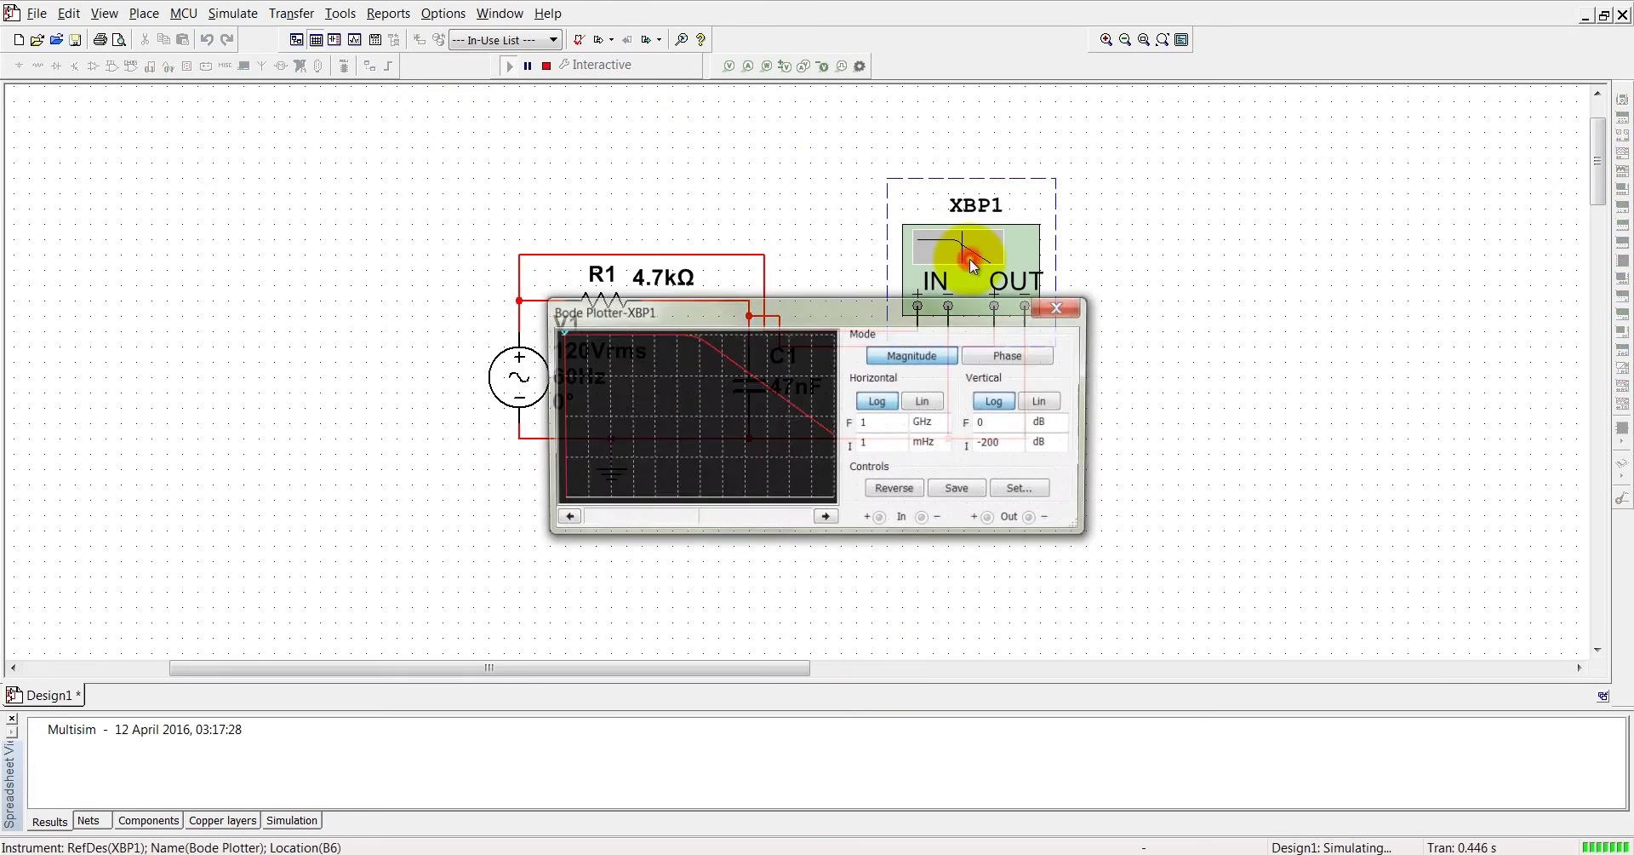
{"action": "left_click_drag", "start_coordinate": [890, 295], "coordinate": [944, 132]}
{"action": "left_click_drag", "start_coordinate": [1091, 286], "coordinate": [1307, 290]}
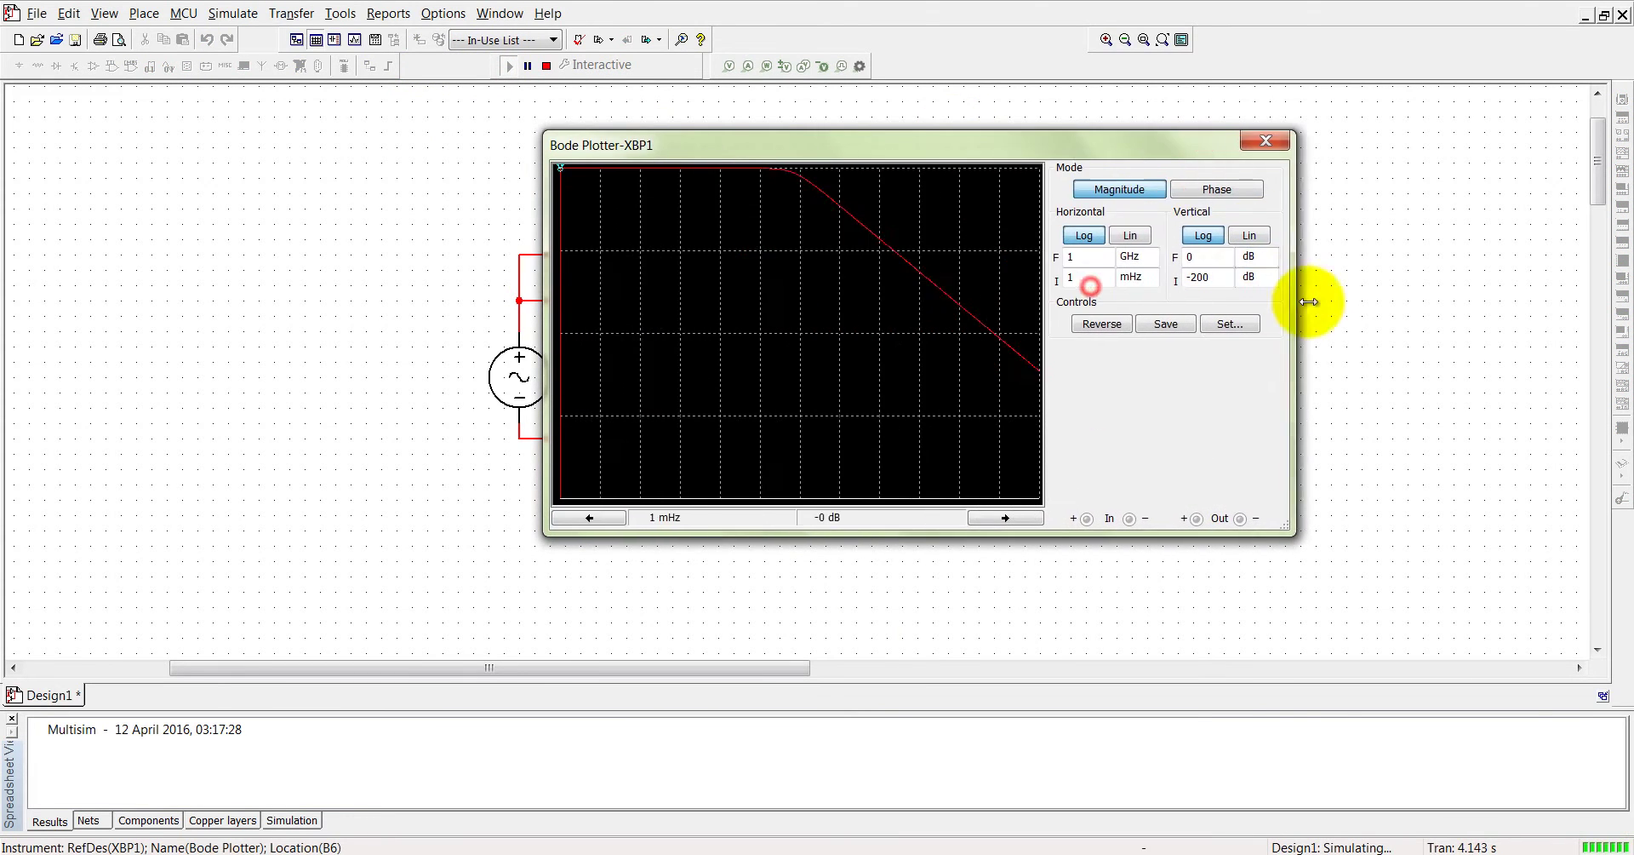
Step: Widen the Bode plot further and position its cursor as close as possible to the −3 dB point to read the cutoff frequency
{"action": "left_click_drag", "start_coordinate": [563, 171], "coordinate": [803, 201]}
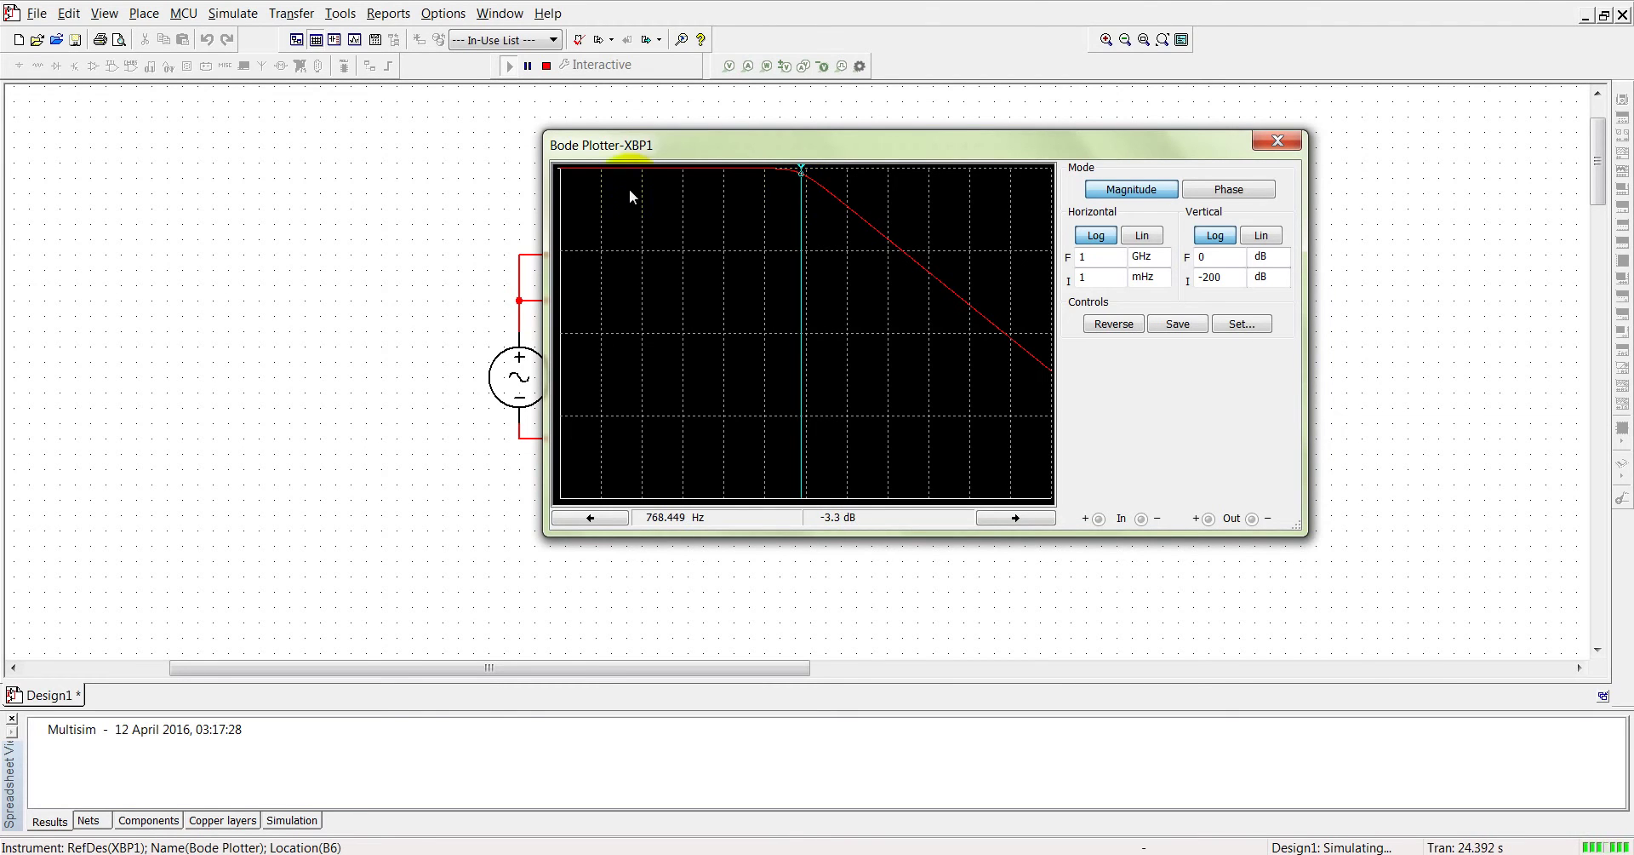
{"action": "left_click_drag", "start_coordinate": [544, 201], "coordinate": [243, 177]}
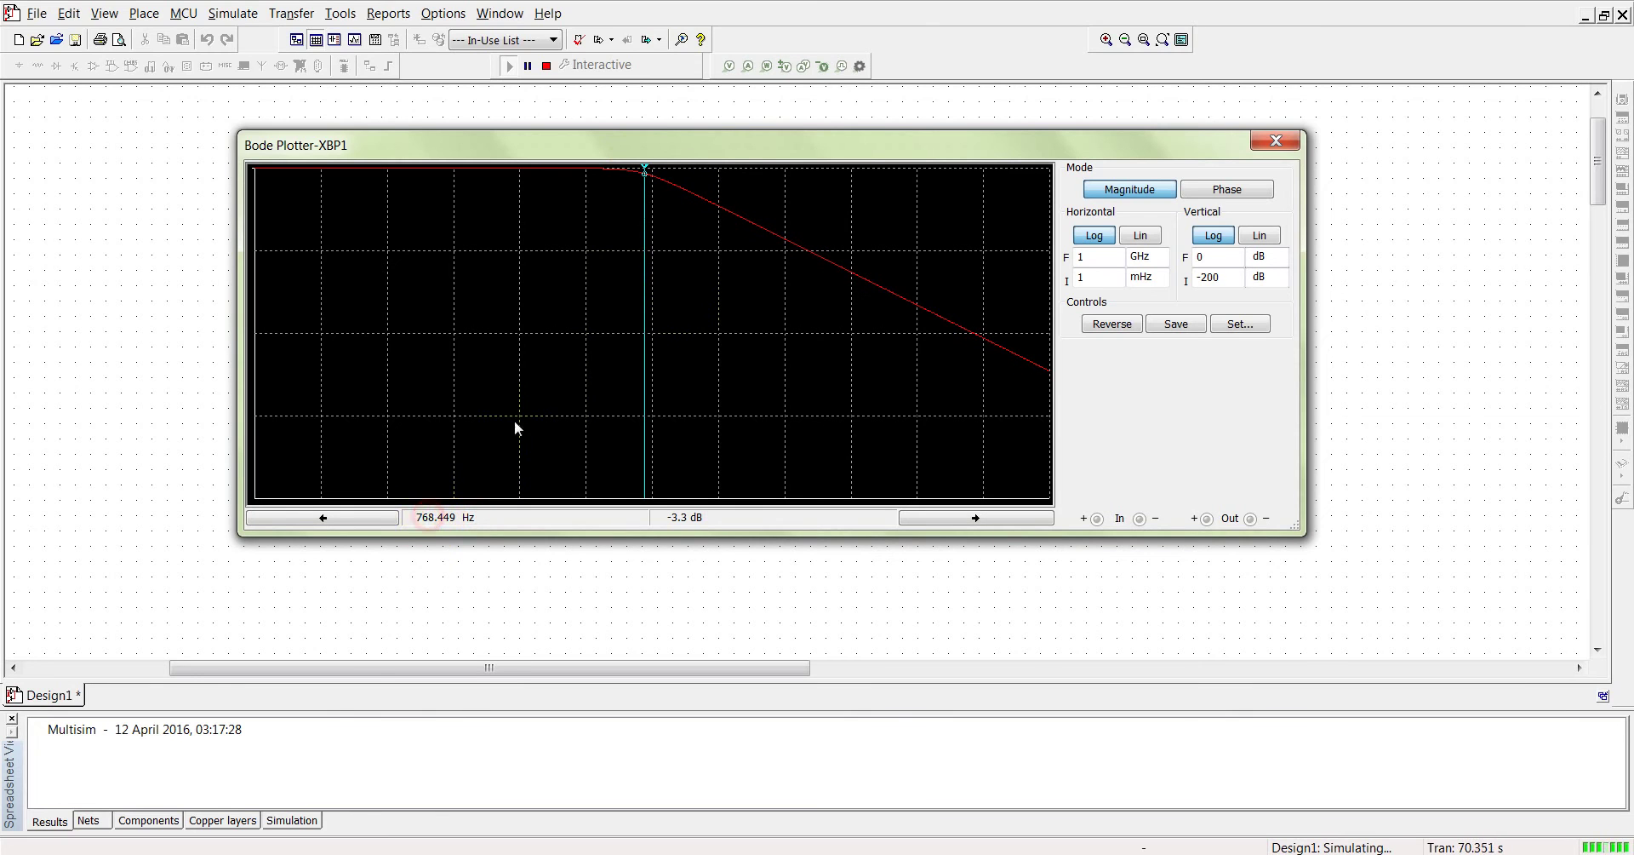
{"action": "left_click", "coordinate": [385, 526]}
{"action": "left_click", "coordinate": [384, 526]}
{"action": "left_click", "coordinate": [384, 526]}
{"action": "left_click", "coordinate": [976, 523]}
{"action": "left_click", "coordinate": [975, 523]}
{"action": "left_click", "coordinate": [973, 522]}
{"action": "left_click", "coordinate": [973, 521]}
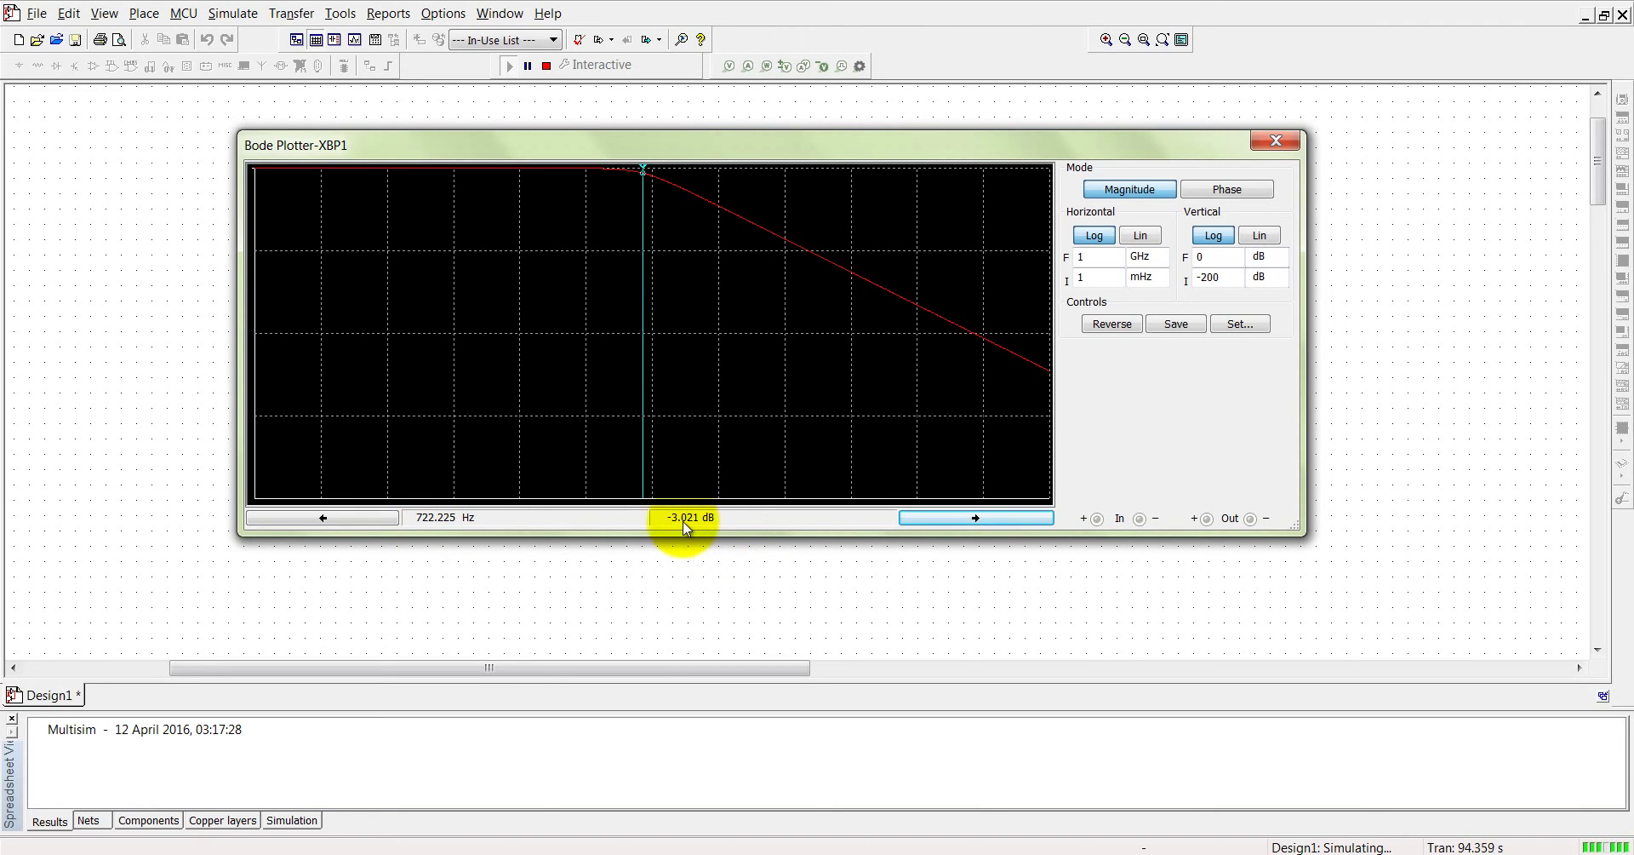
Step: Close the Bode plotter window and stop the simulation
{"action": "left_click", "coordinate": [1263, 145]}
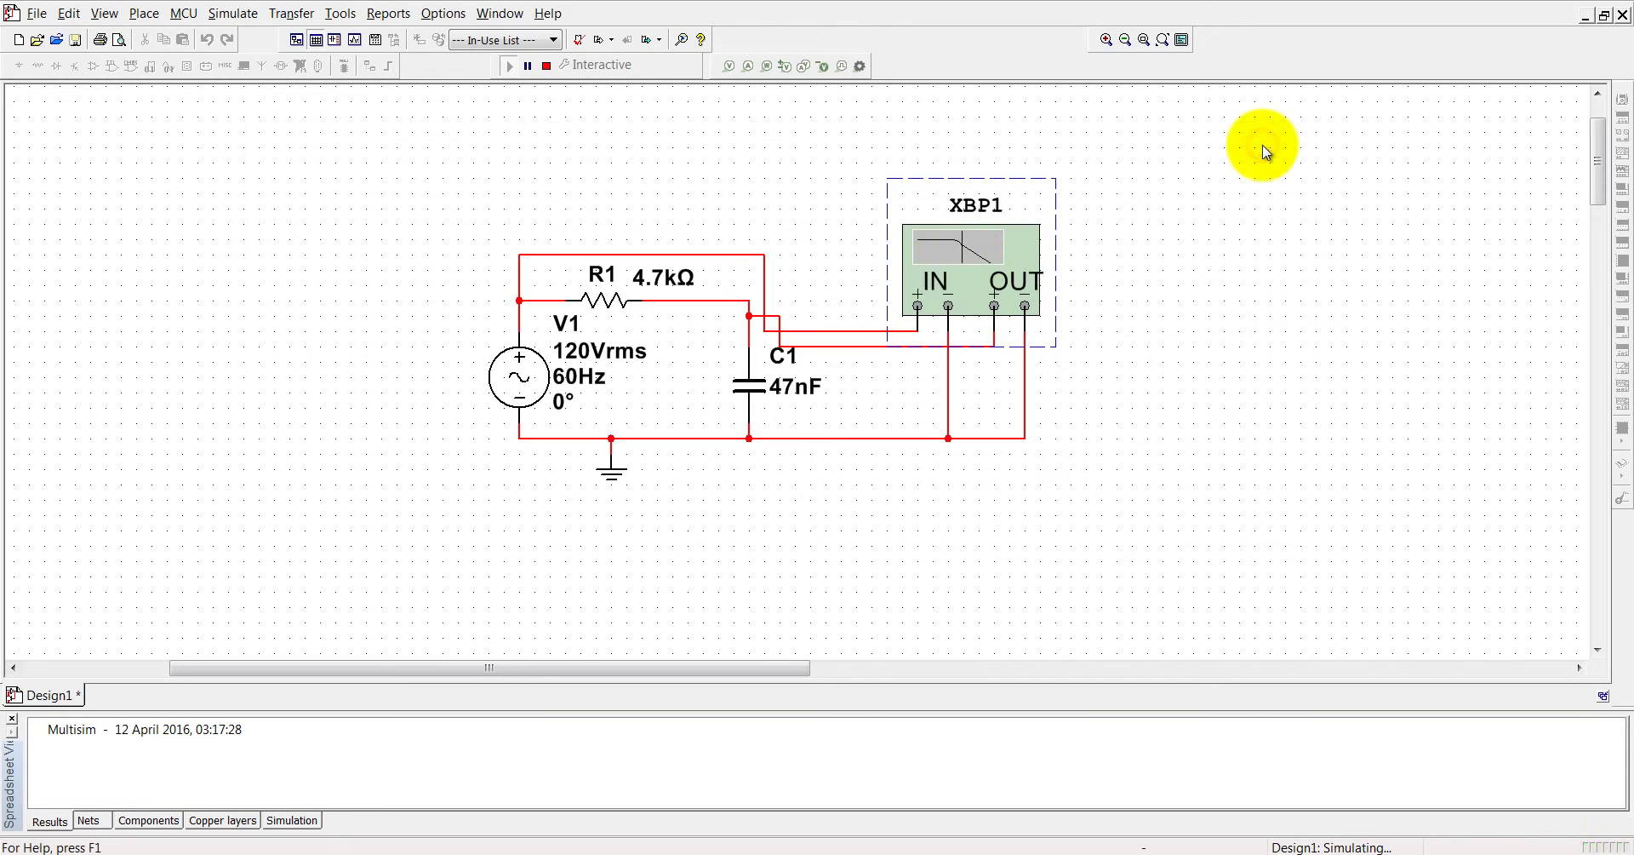
{"action": "left_click", "coordinate": [547, 65]}
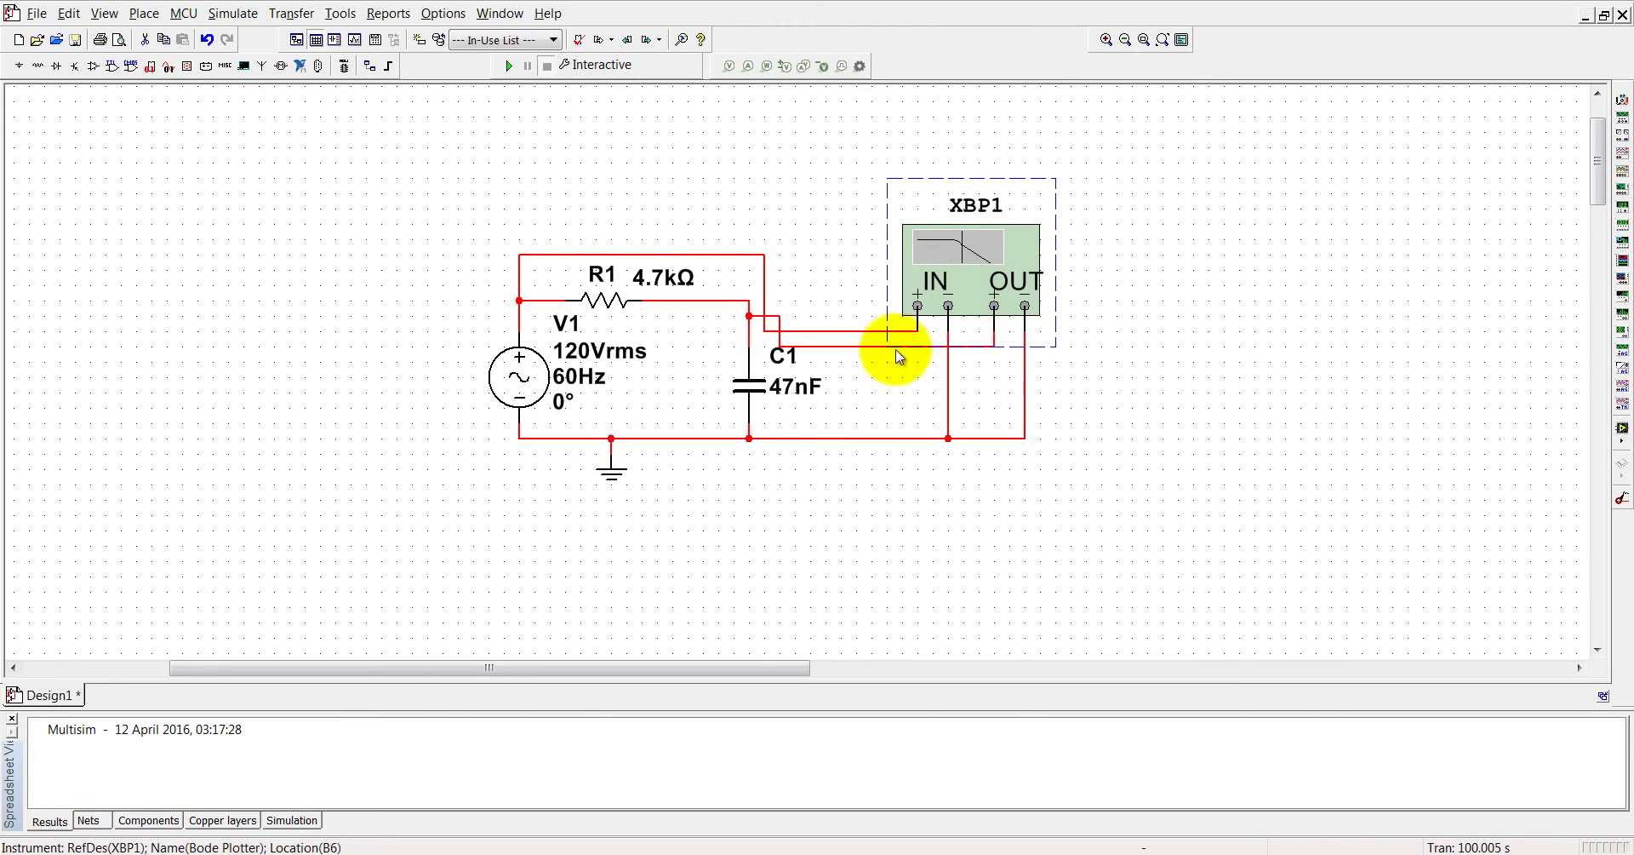
Step: Delete the three wires linking the Bode plotter to the RC circuit and move the plotter farther to the right
{"action": "left_click", "coordinate": [851, 331]}
{"action": "right_click", "coordinate": [857, 331]}
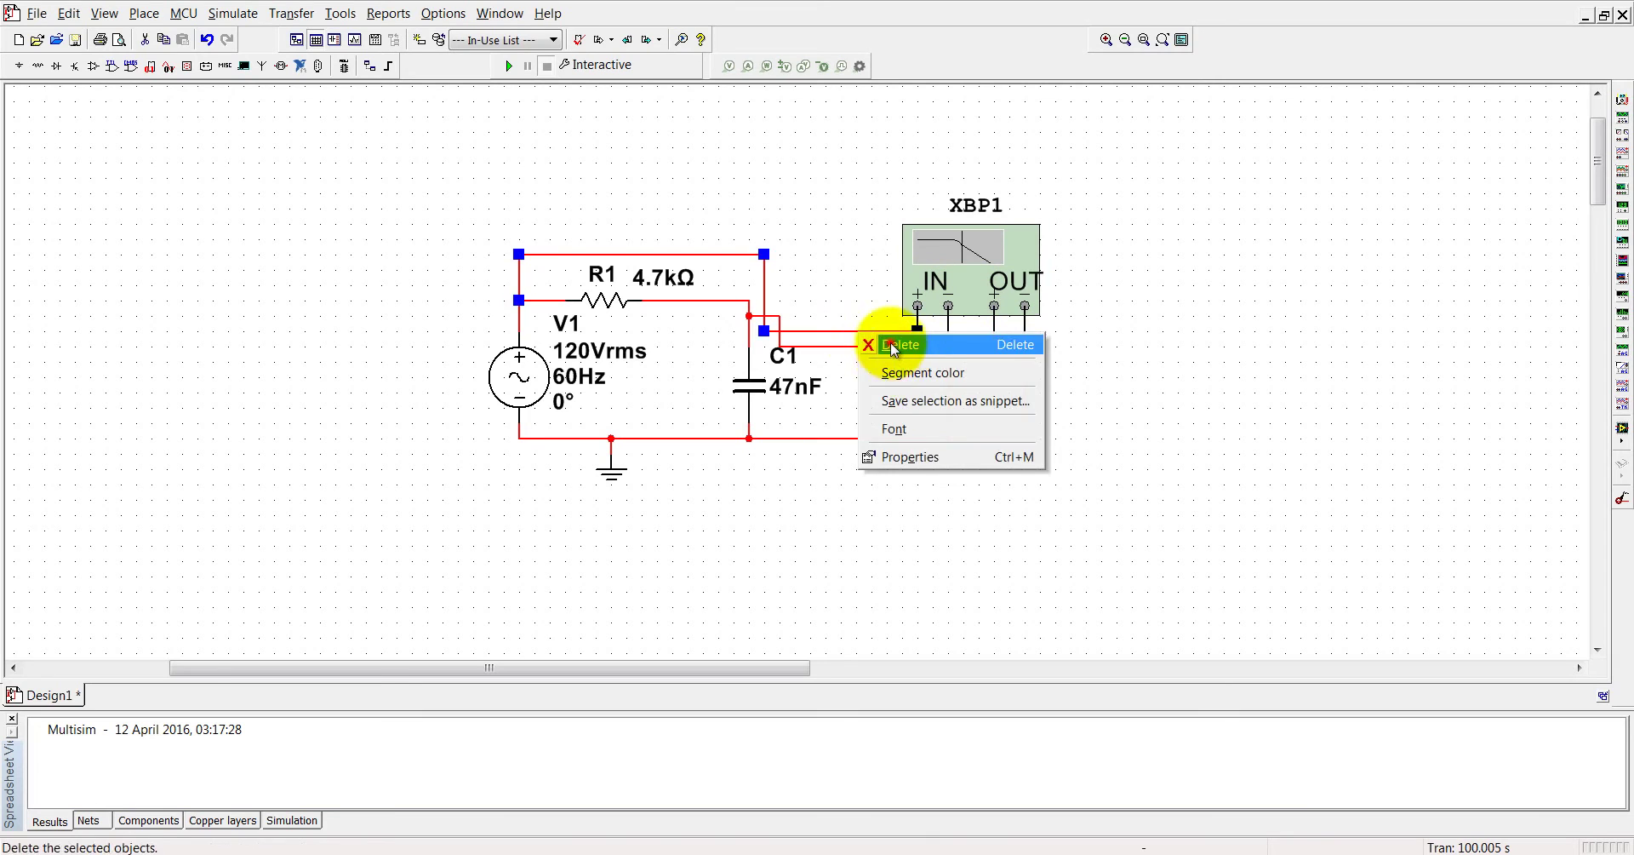
{"action": "left_click", "coordinate": [889, 354]}
{"action": "left_click", "coordinate": [848, 347]}
{"action": "right_click", "coordinate": [849, 349]}
{"action": "left_click", "coordinate": [890, 363]}
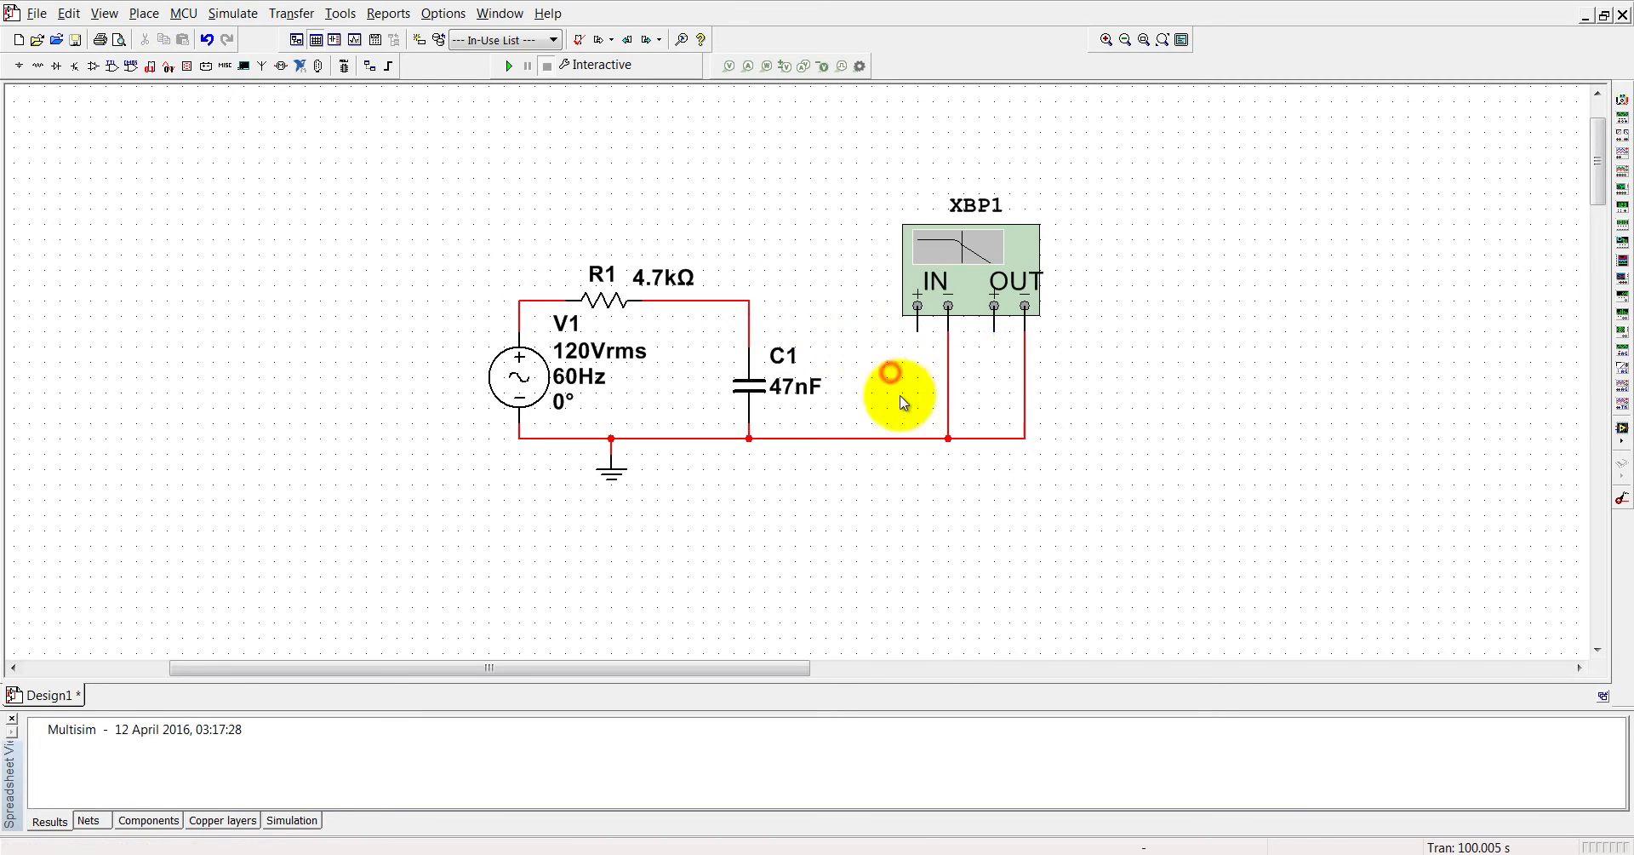
{"action": "left_click", "coordinate": [904, 438]}
{"action": "right_click", "coordinate": [906, 439]}
{"action": "left_click", "coordinate": [947, 448]}
{"action": "left_click_drag", "start_coordinate": [967, 298], "coordinate": [1321, 268]}
{"action": "left_click", "coordinate": [1250, 368]}
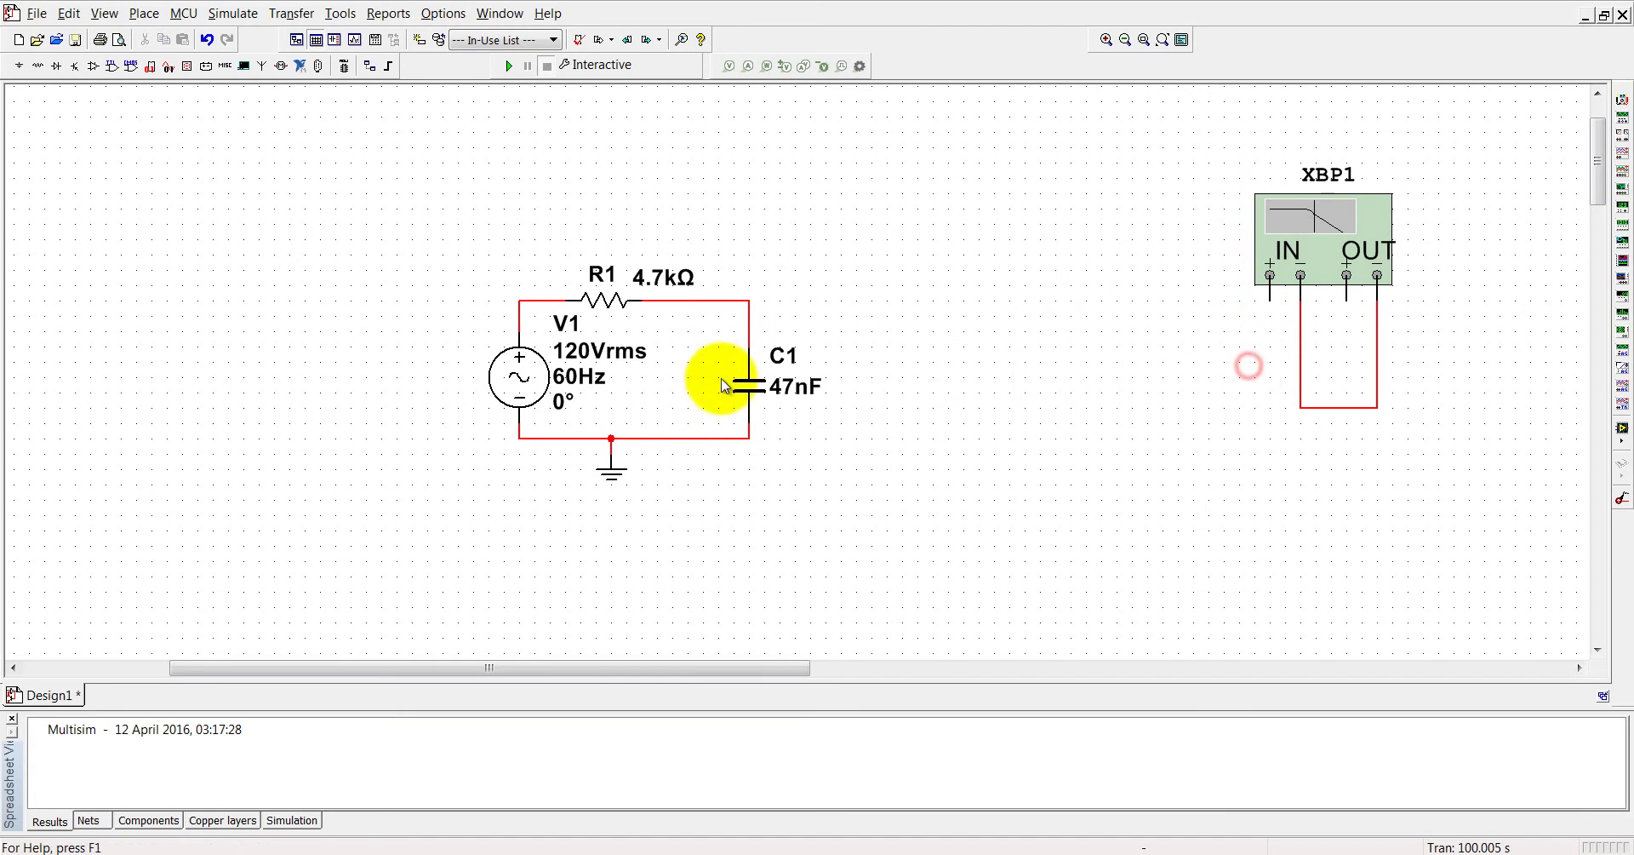
Step: Copy source V1, resistor R1 and capacitor C1 with their connecting wire, and paste the copy between the original circuit and the Bode plotter
{"action": "left_click_drag", "start_coordinate": [544, 244], "coordinate": [830, 458]}
{"action": "left_click", "coordinate": [862, 475]}
{"action": "left_click_drag", "start_coordinate": [627, 241], "coordinate": [782, 415]}
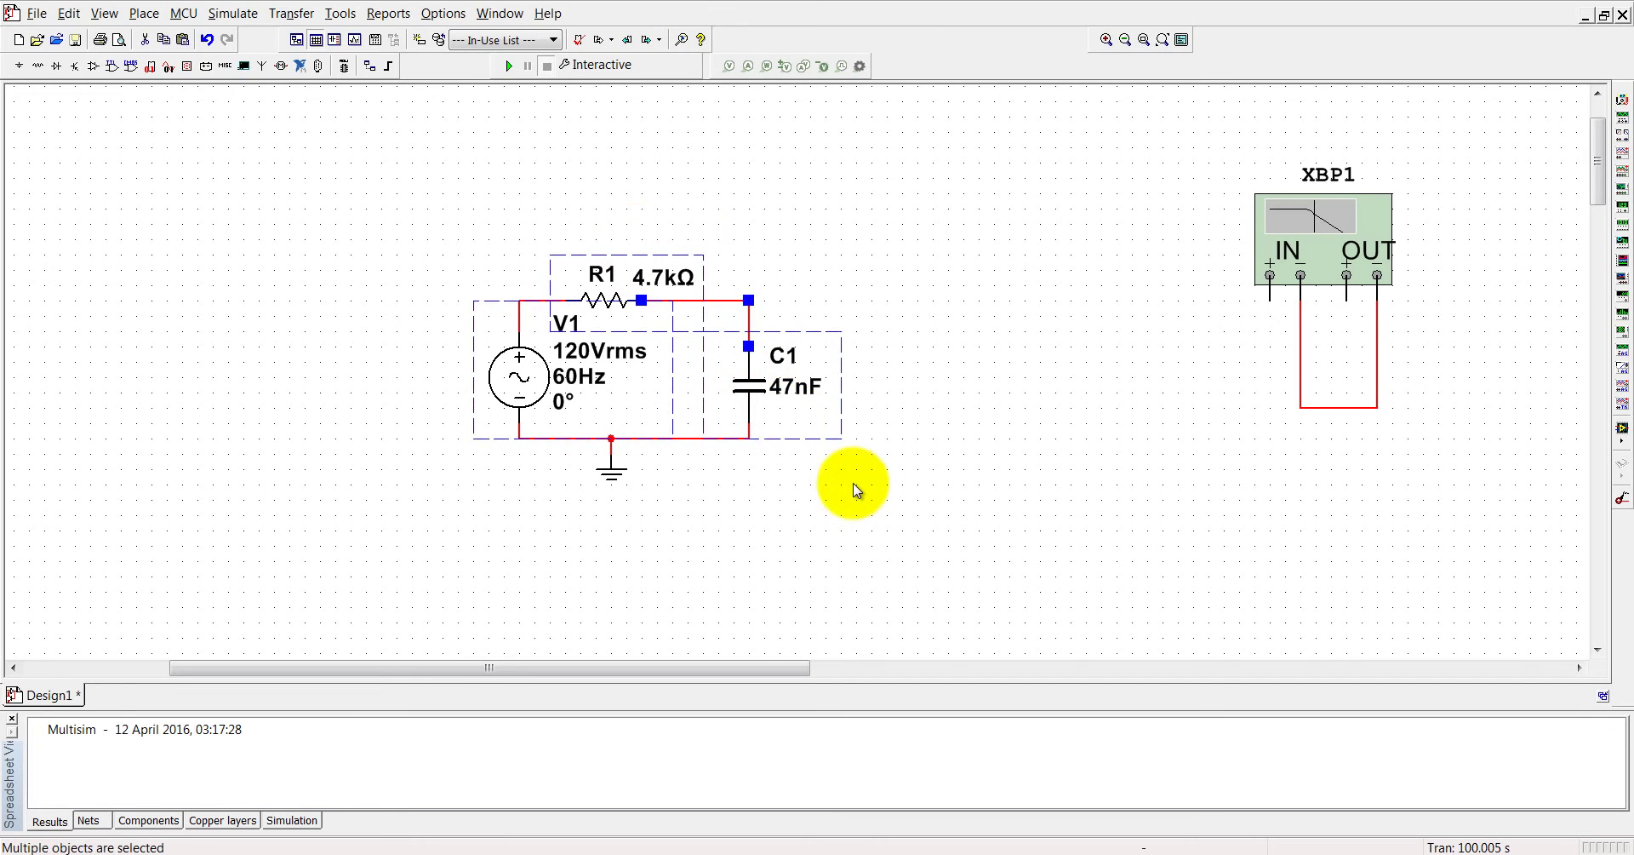
{"action": "key", "text": "ctrl+c"}
{"action": "key", "text": "ctrl+v"}
{"action": "left_click", "coordinate": [931, 318]}
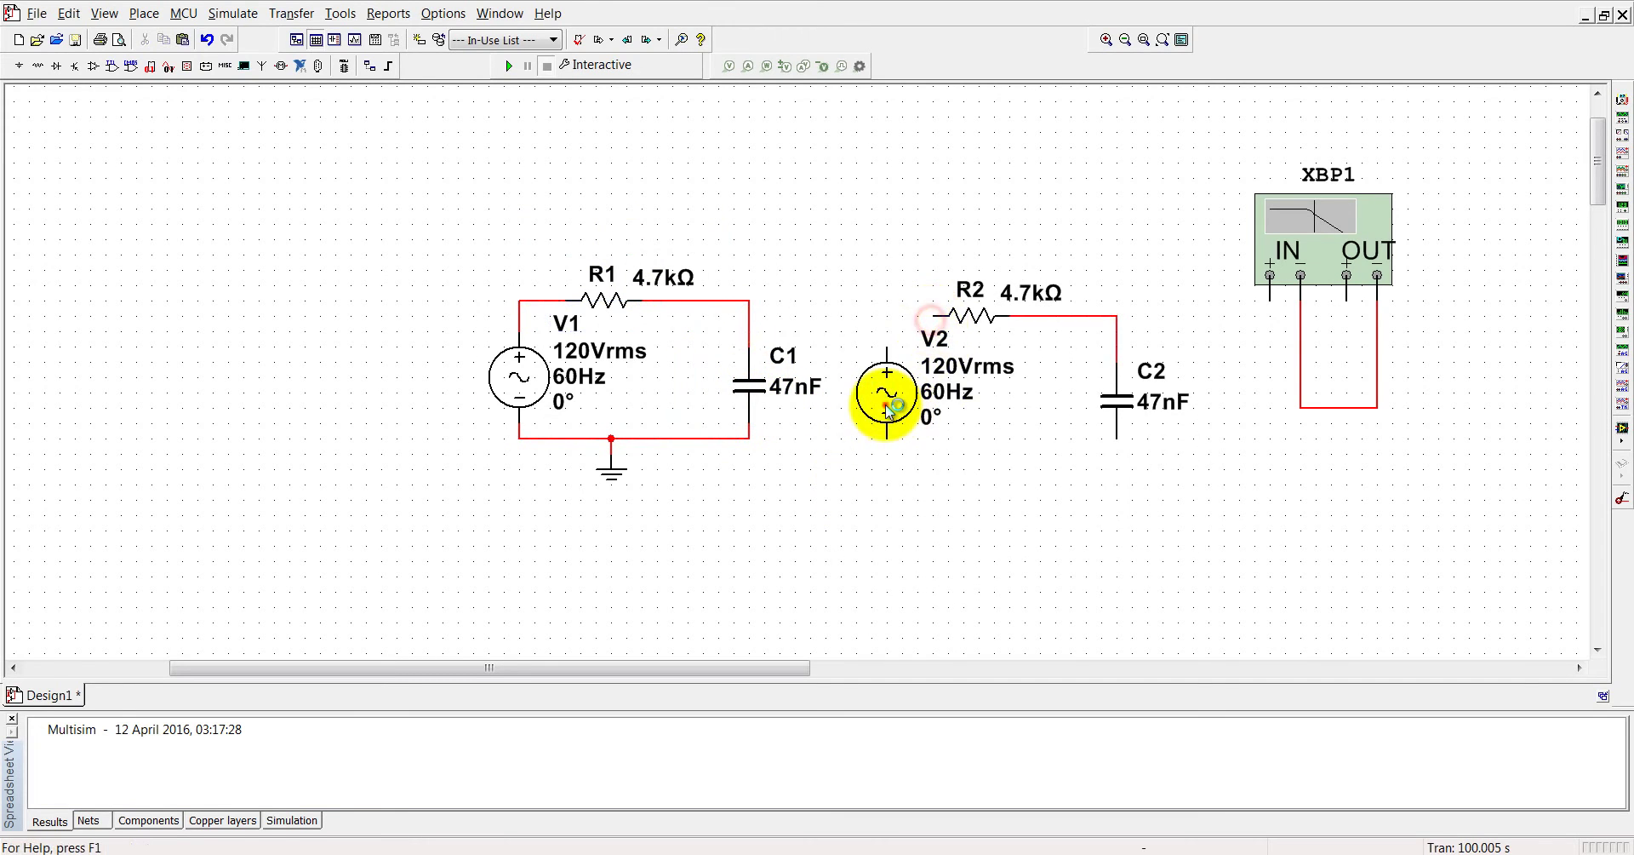
Step: Delete the duplicated AC source V2 from the pasted copy
{"action": "left_click", "coordinate": [888, 411]}
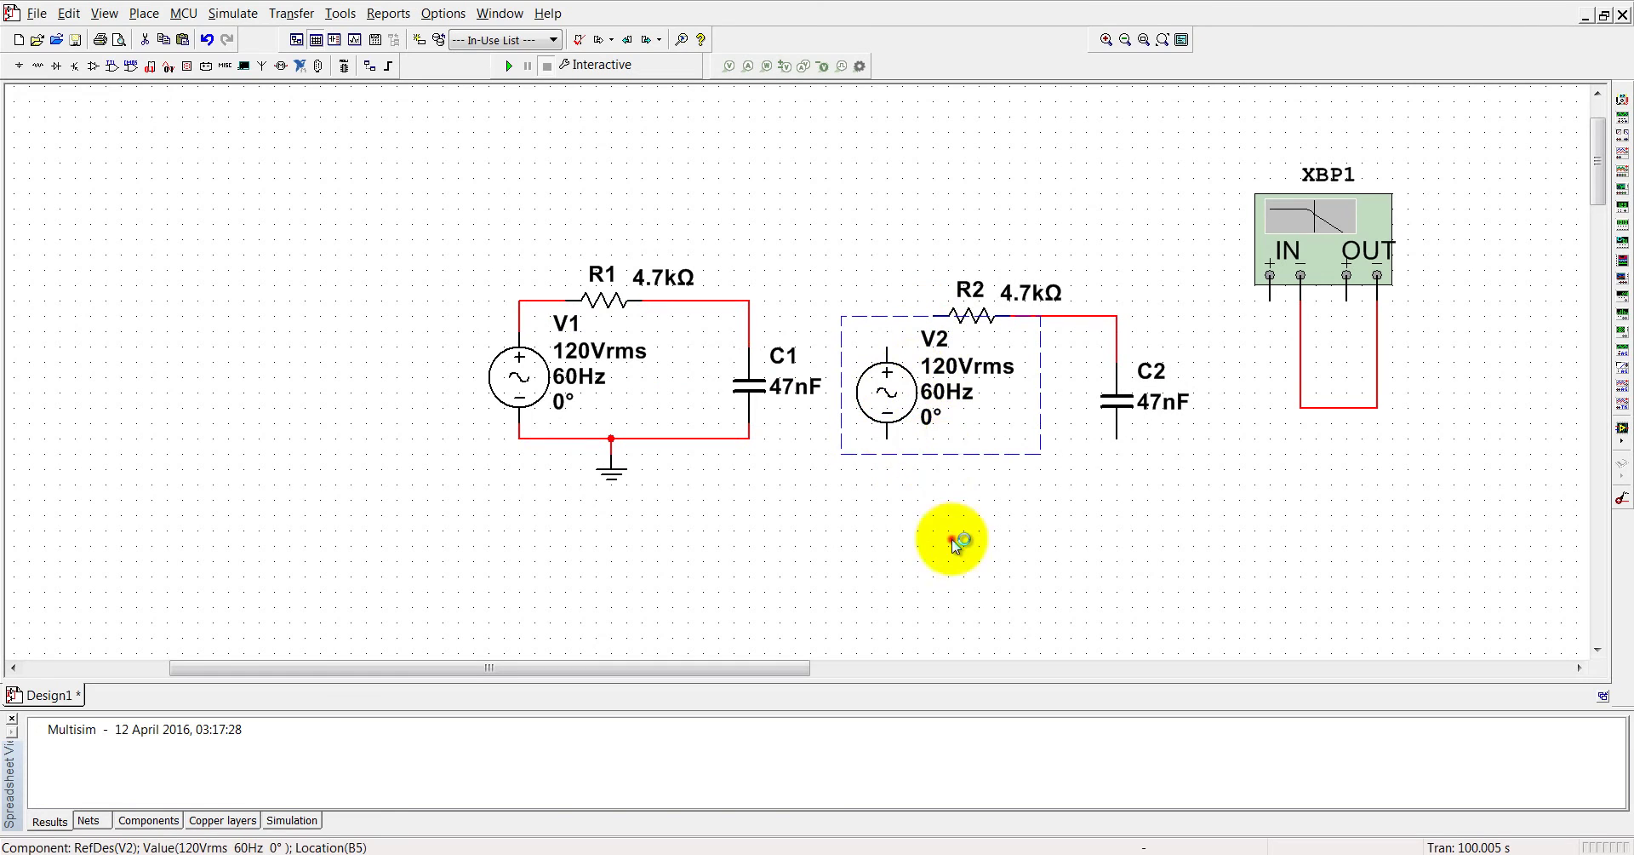
{"action": "right_click", "coordinate": [888, 392]}
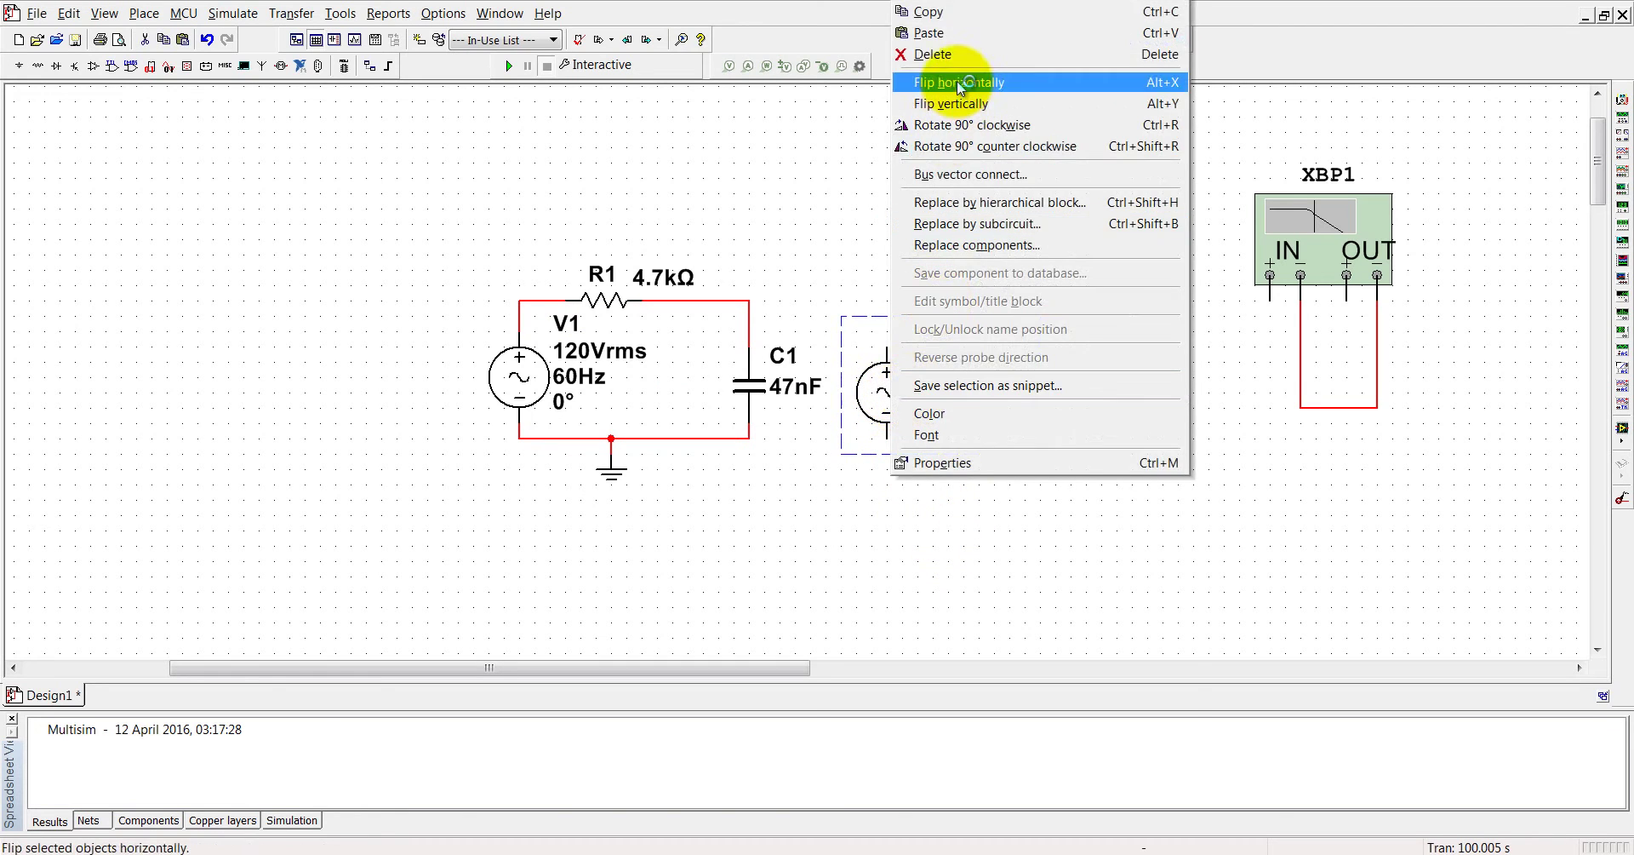
{"action": "left_click", "coordinate": [933, 54]}
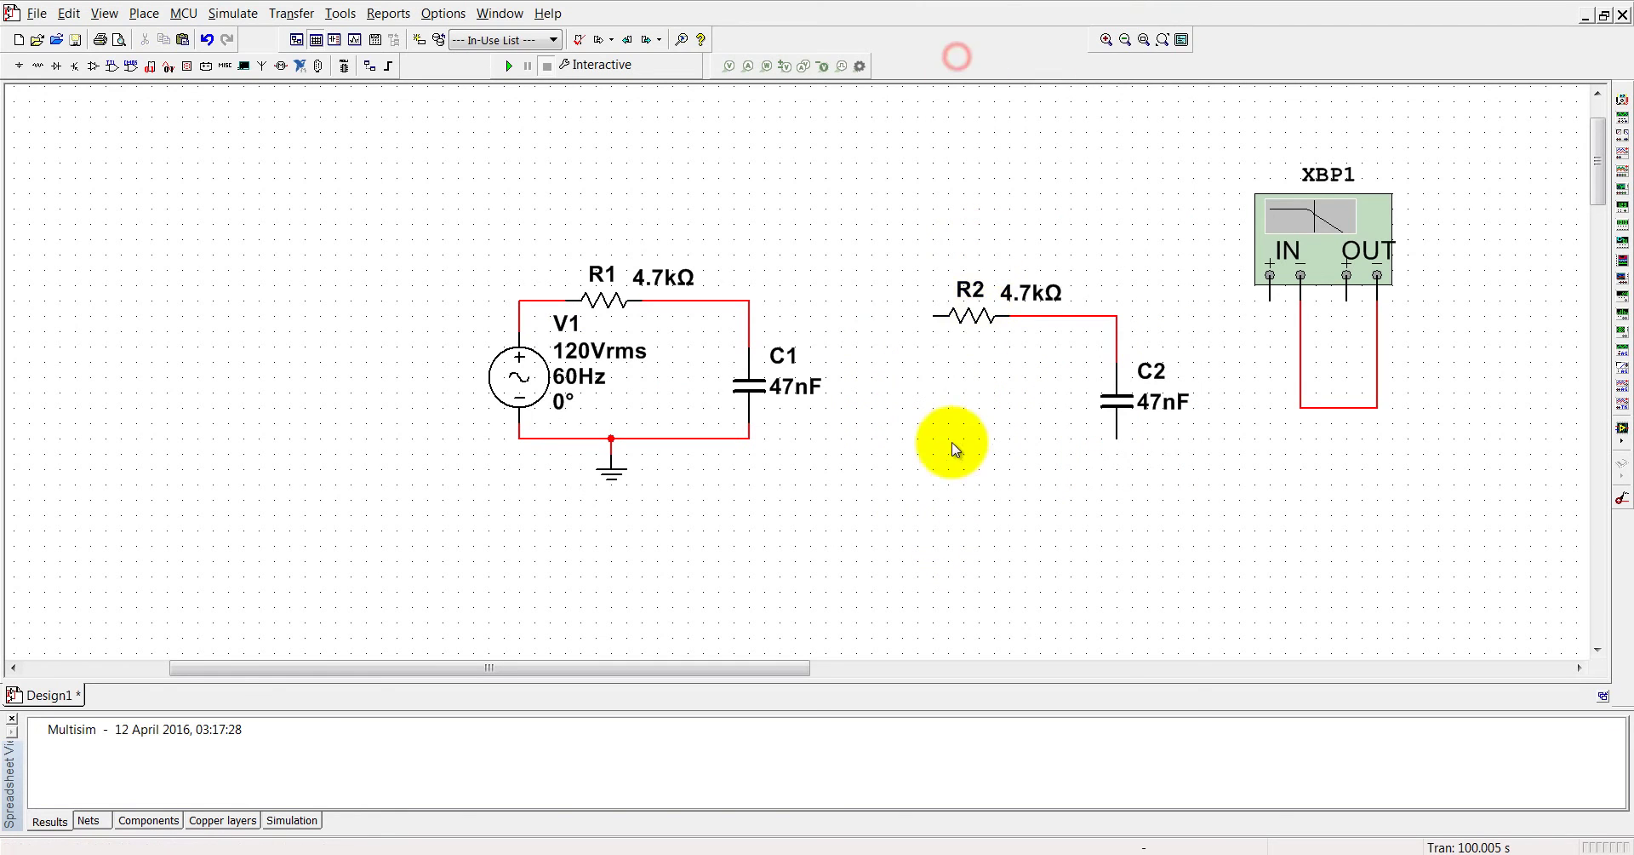
Step: Wire R2 to the junction of R1 and C1, and connect C2's lower end to the ground line to form a second RC stage
{"action": "left_click", "coordinate": [937, 318]}
{"action": "left_click", "coordinate": [749, 300]}
{"action": "left_click", "coordinate": [1116, 441]}
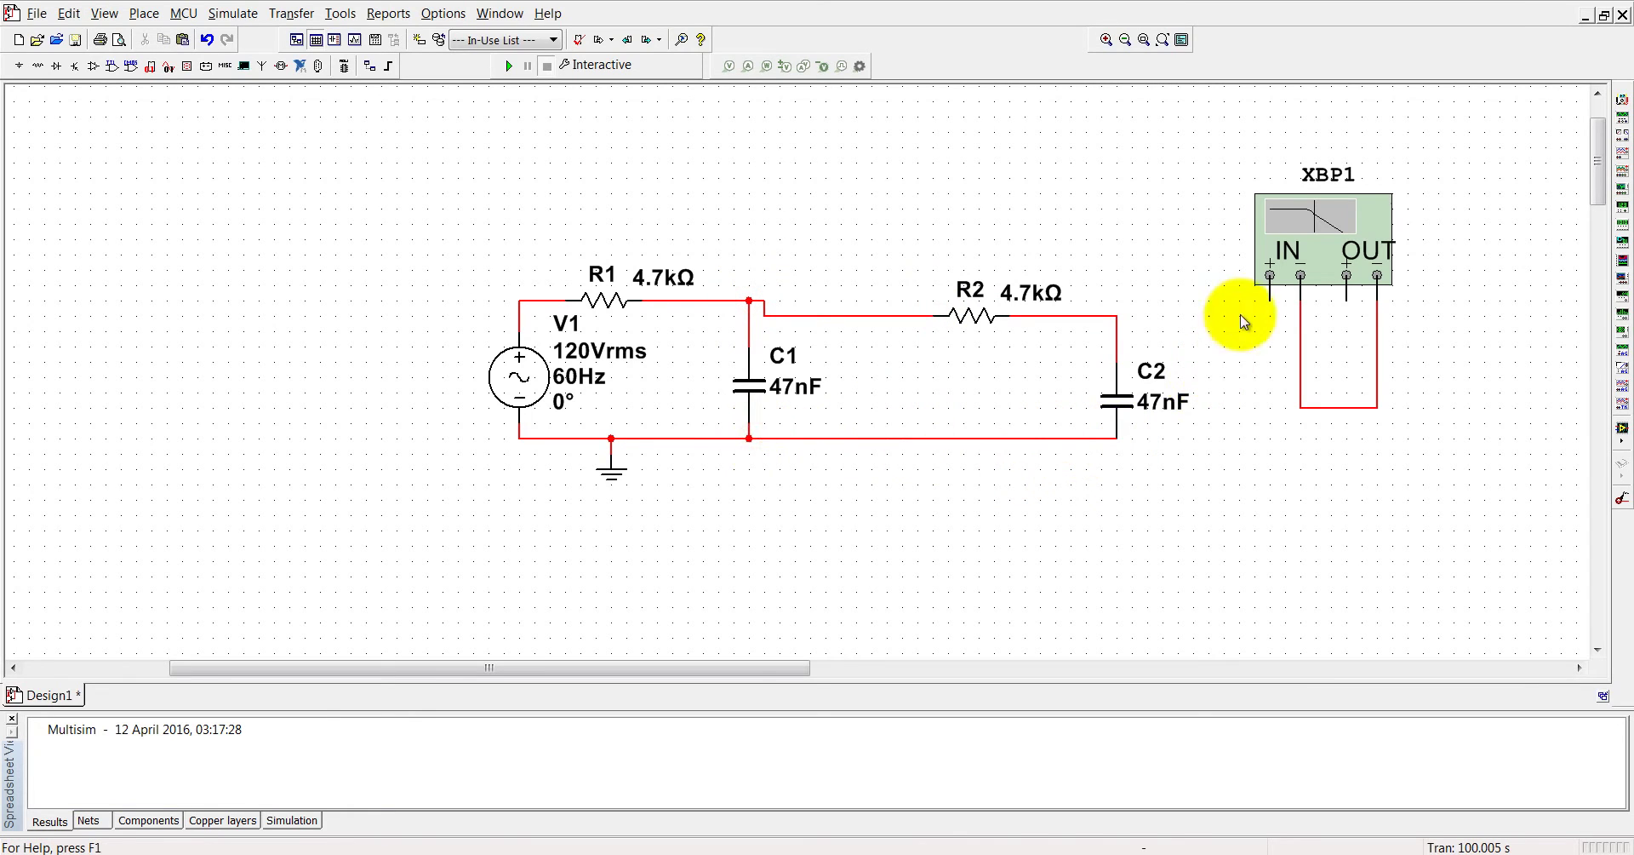
Step: Wire the Bode plotter's IN+ to the source's top node, OUT+ to the R2–C2 junction, and both negative terminals to the ground line
{"action": "left_click", "coordinate": [1270, 275]}
{"action": "left_click", "coordinate": [534, 292]}
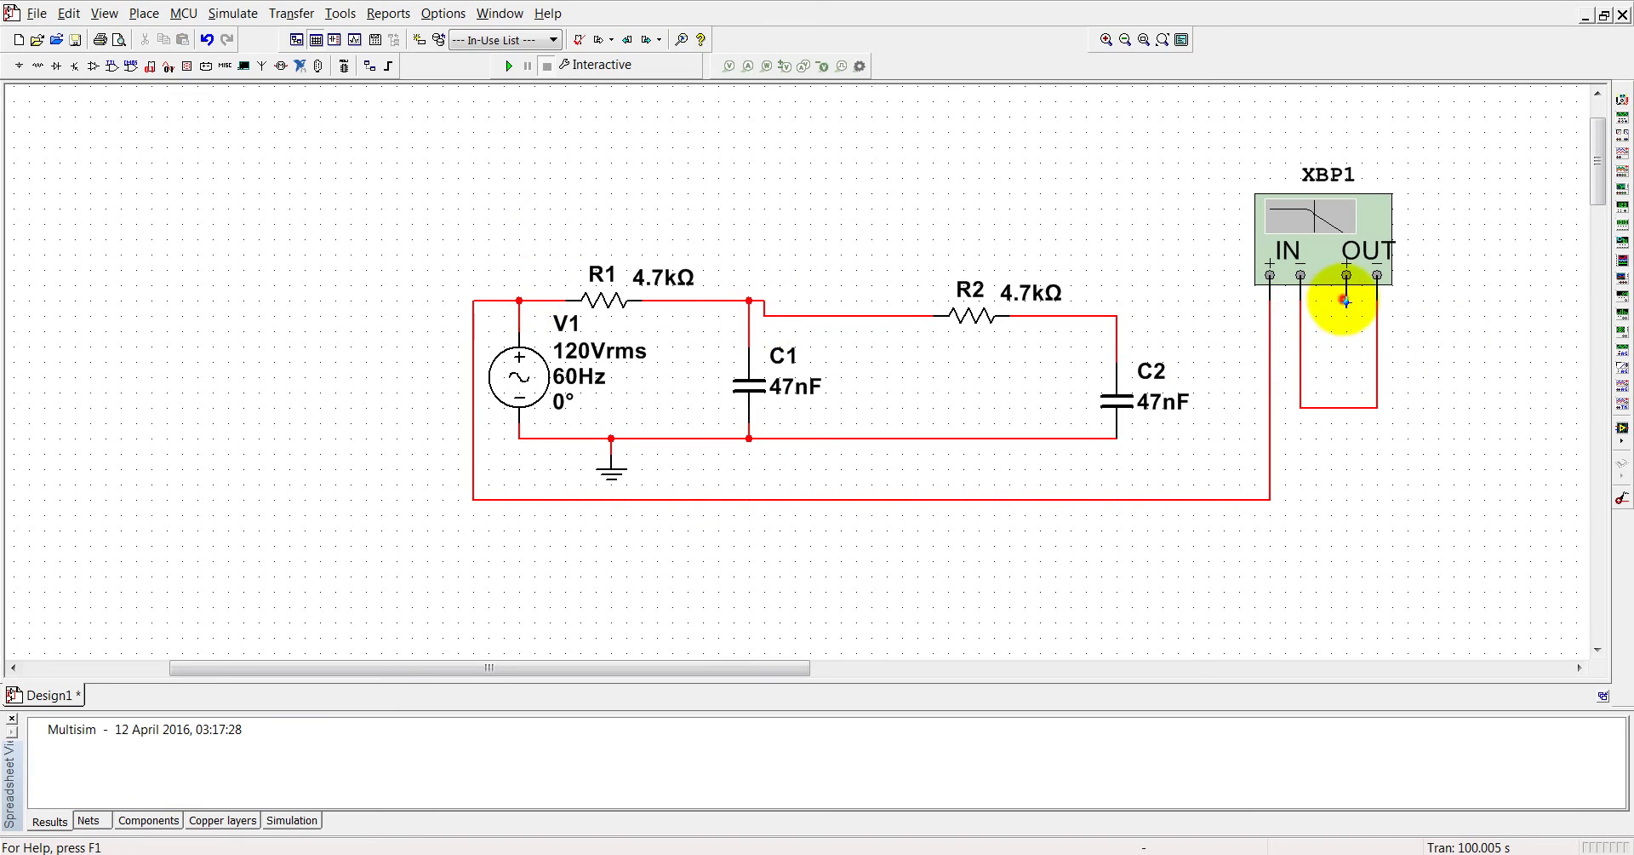
{"action": "left_click", "coordinate": [1116, 316]}
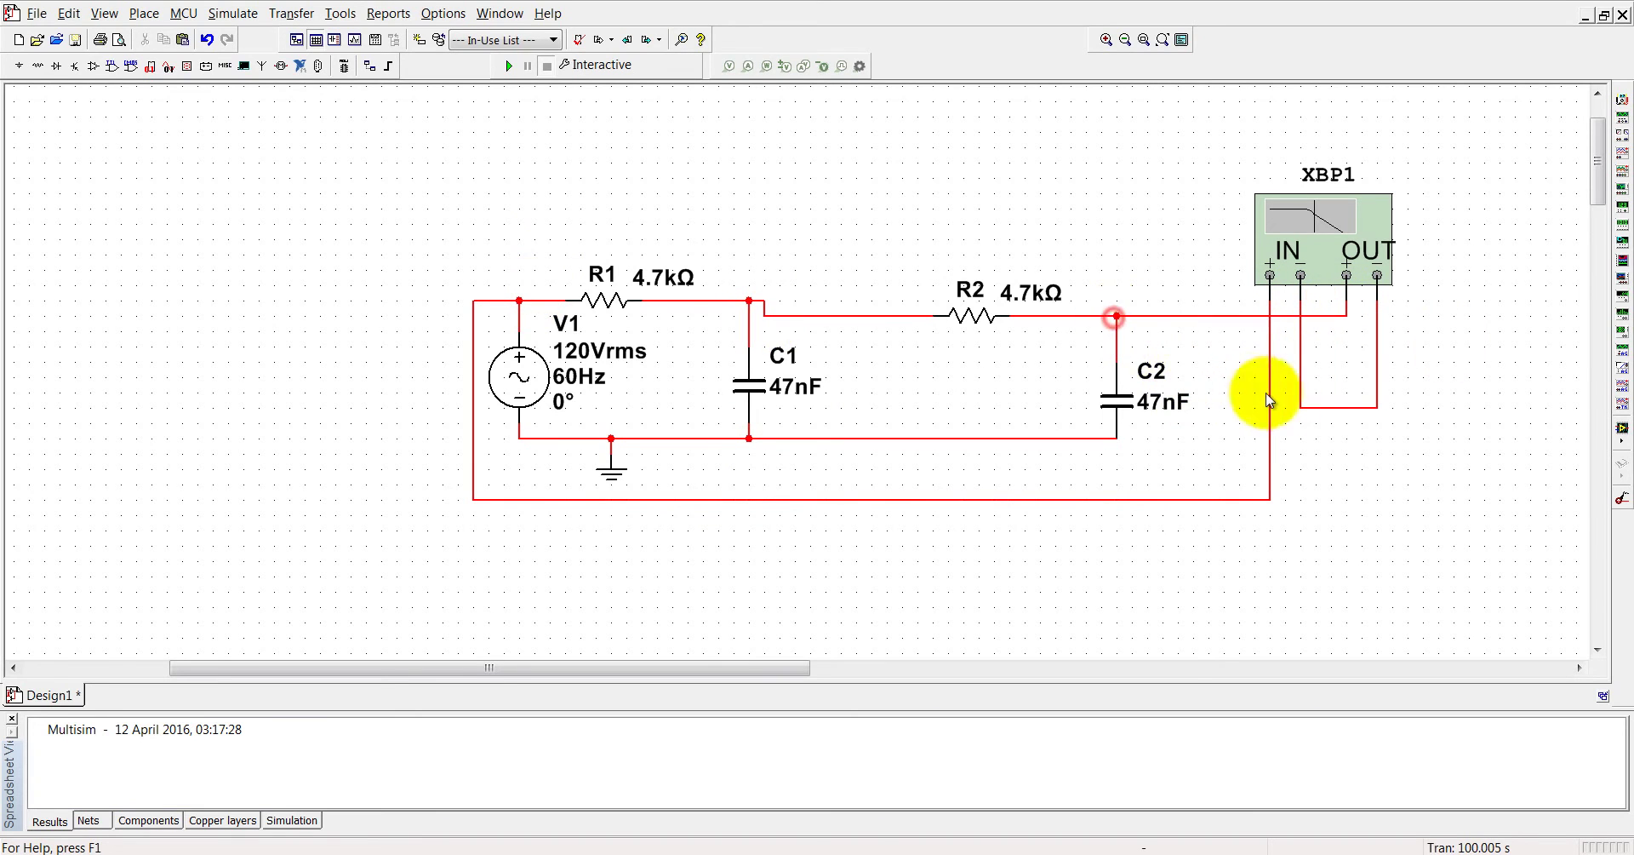
{"action": "left_click", "coordinate": [1322, 409]}
{"action": "left_click", "coordinate": [1320, 405]}
{"action": "left_click", "coordinate": [1318, 409]}
{"action": "left_click", "coordinate": [1105, 438]}
Step: Simulate the two-stage filter and read its cutoff frequency near −3 dB on the Bode plot, finishing with the plot closed and the simulation stopped
{"action": "left_click", "coordinate": [508, 66]}
{"action": "double_click", "coordinate": [1324, 228]}
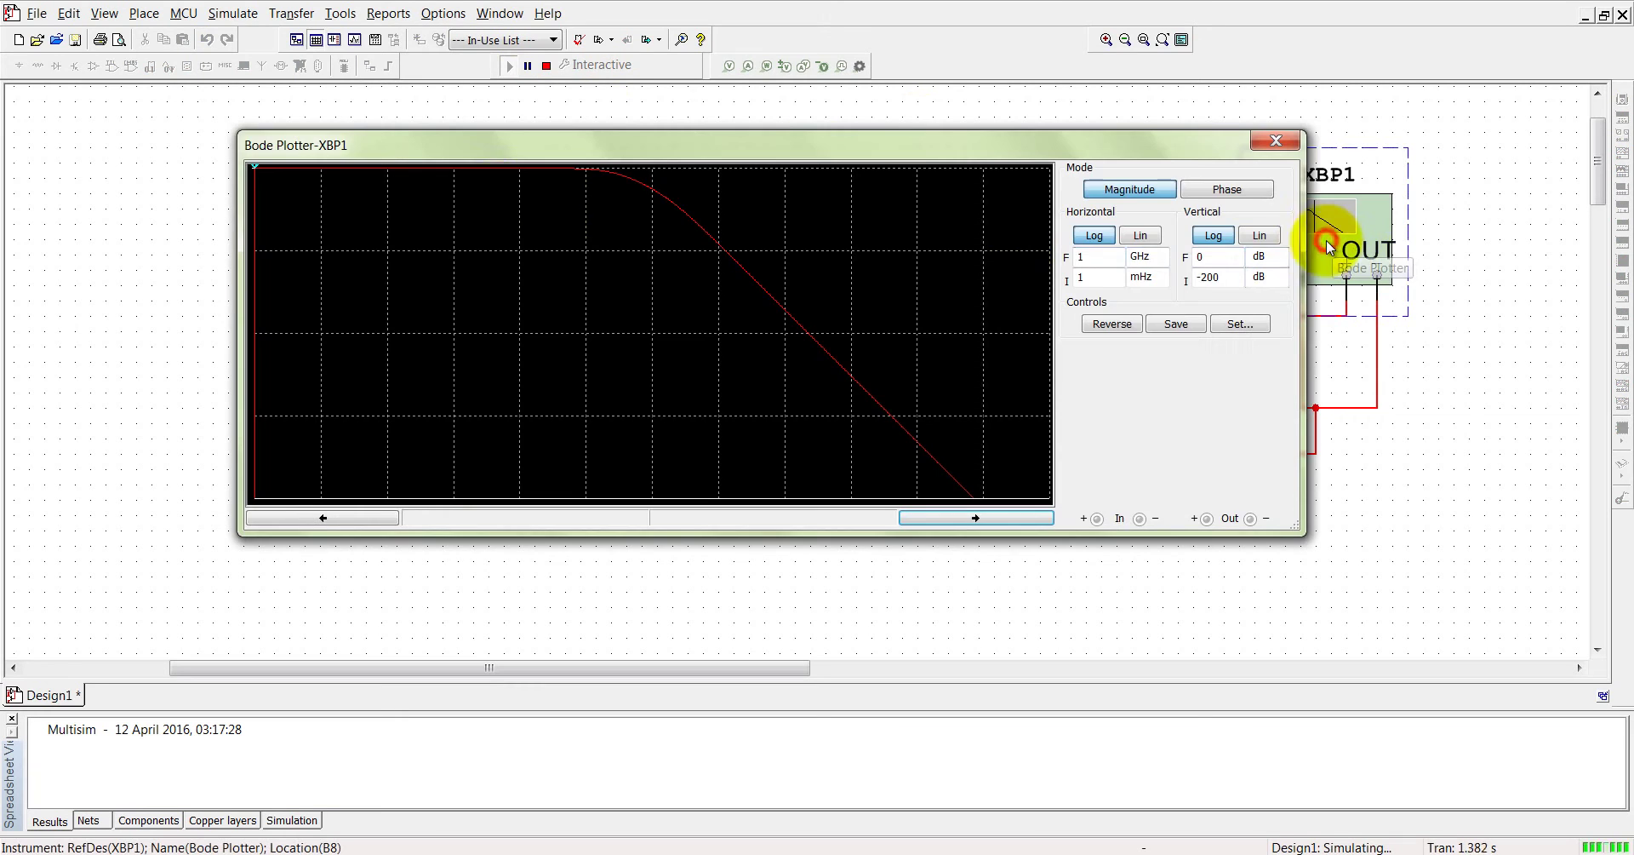
{"action": "left_click_drag", "start_coordinate": [254, 171], "coordinate": [619, 256]}
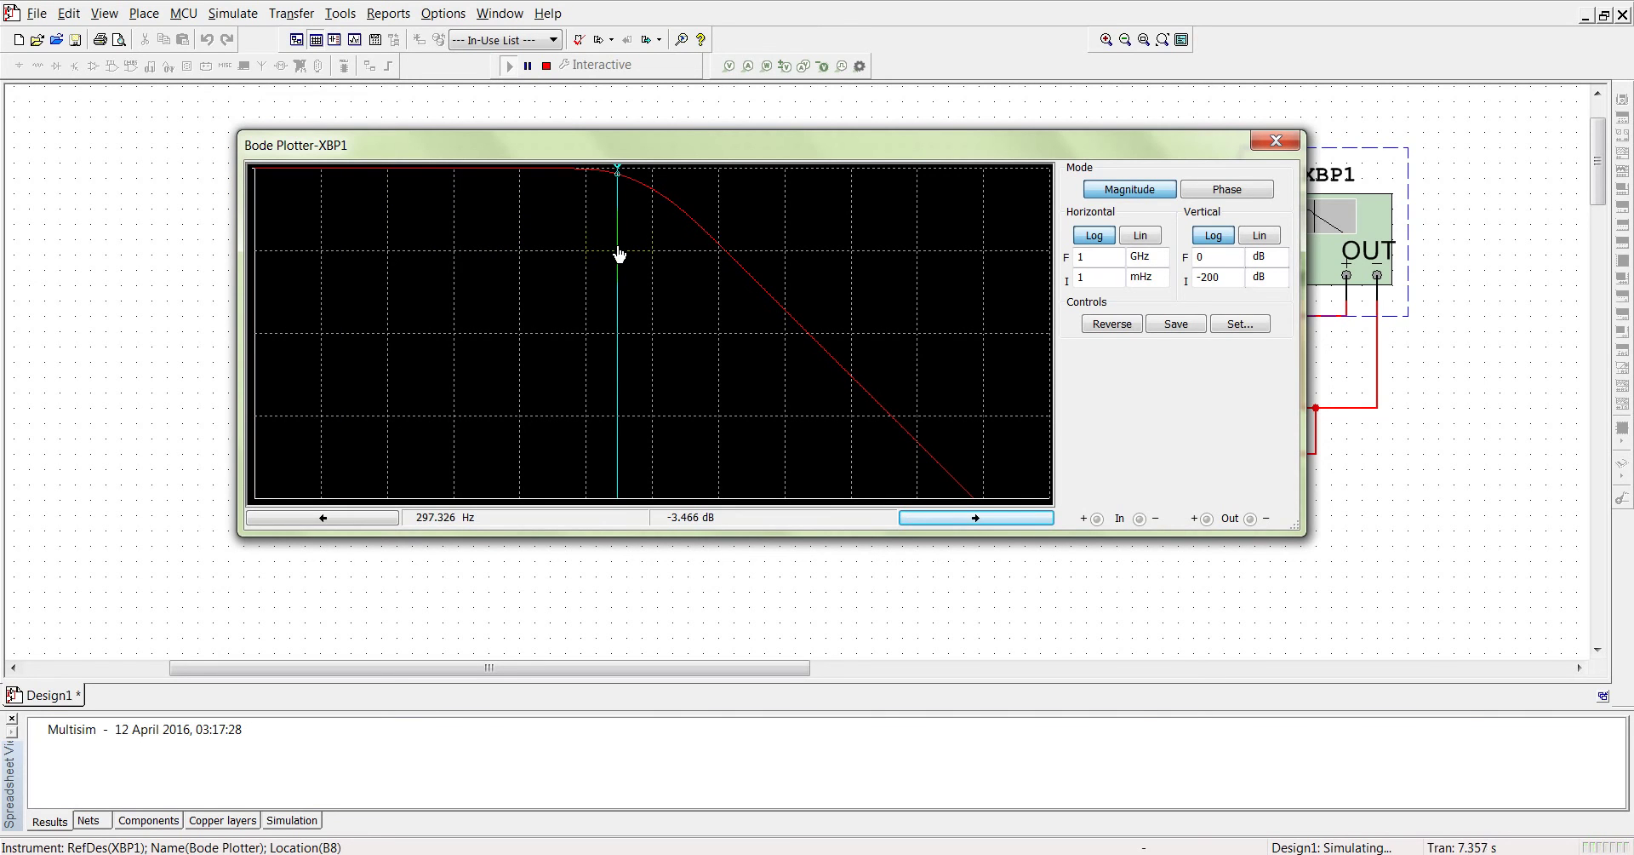
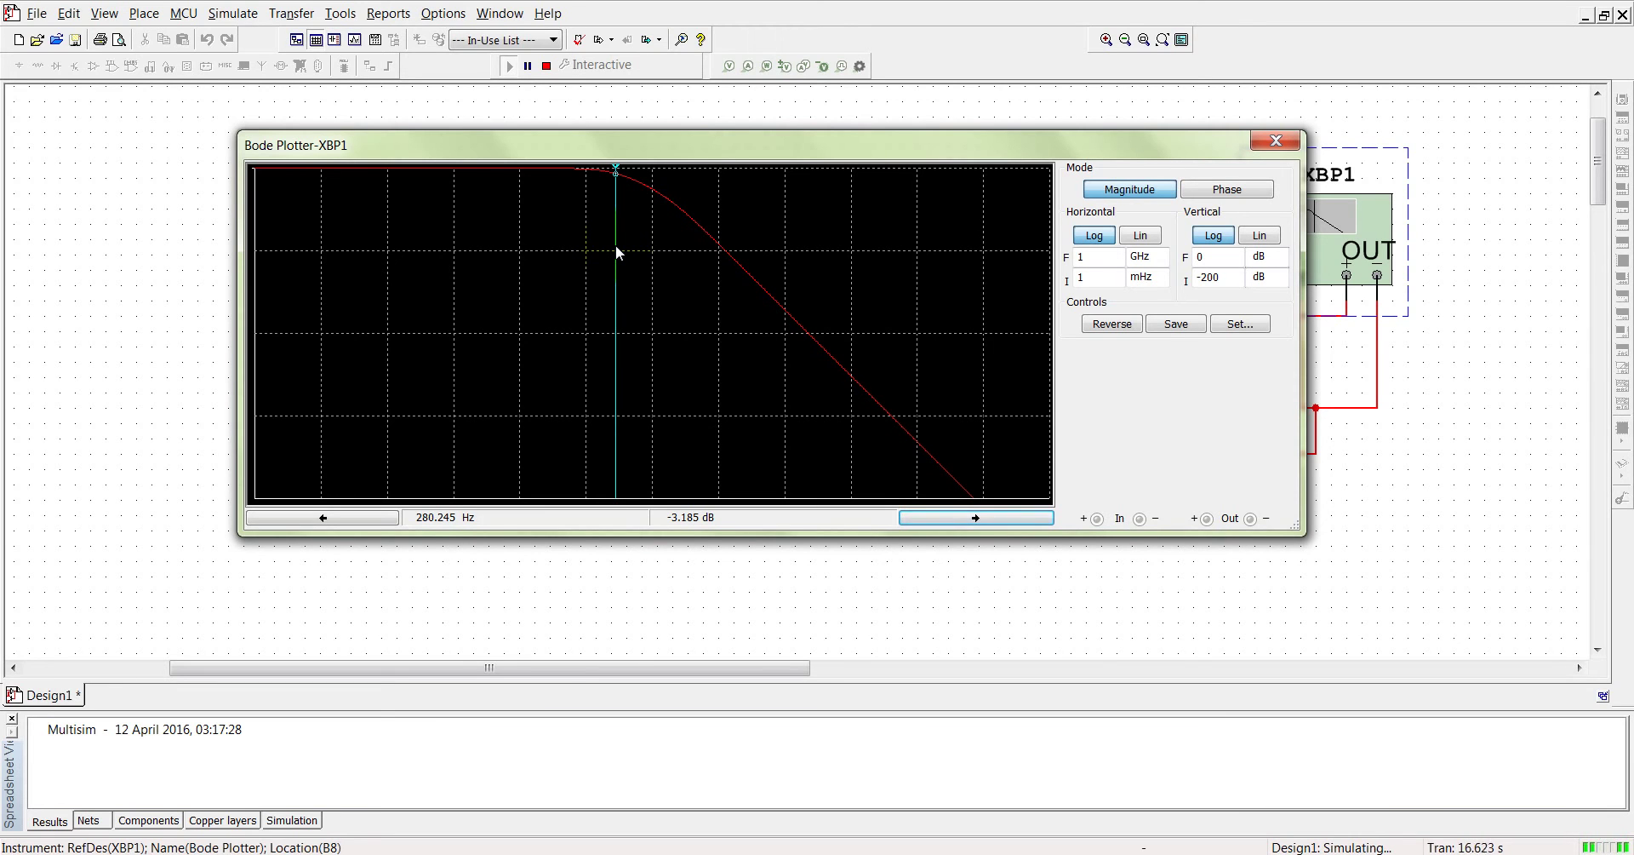
{"action": "left_click", "coordinate": [617, 247]}
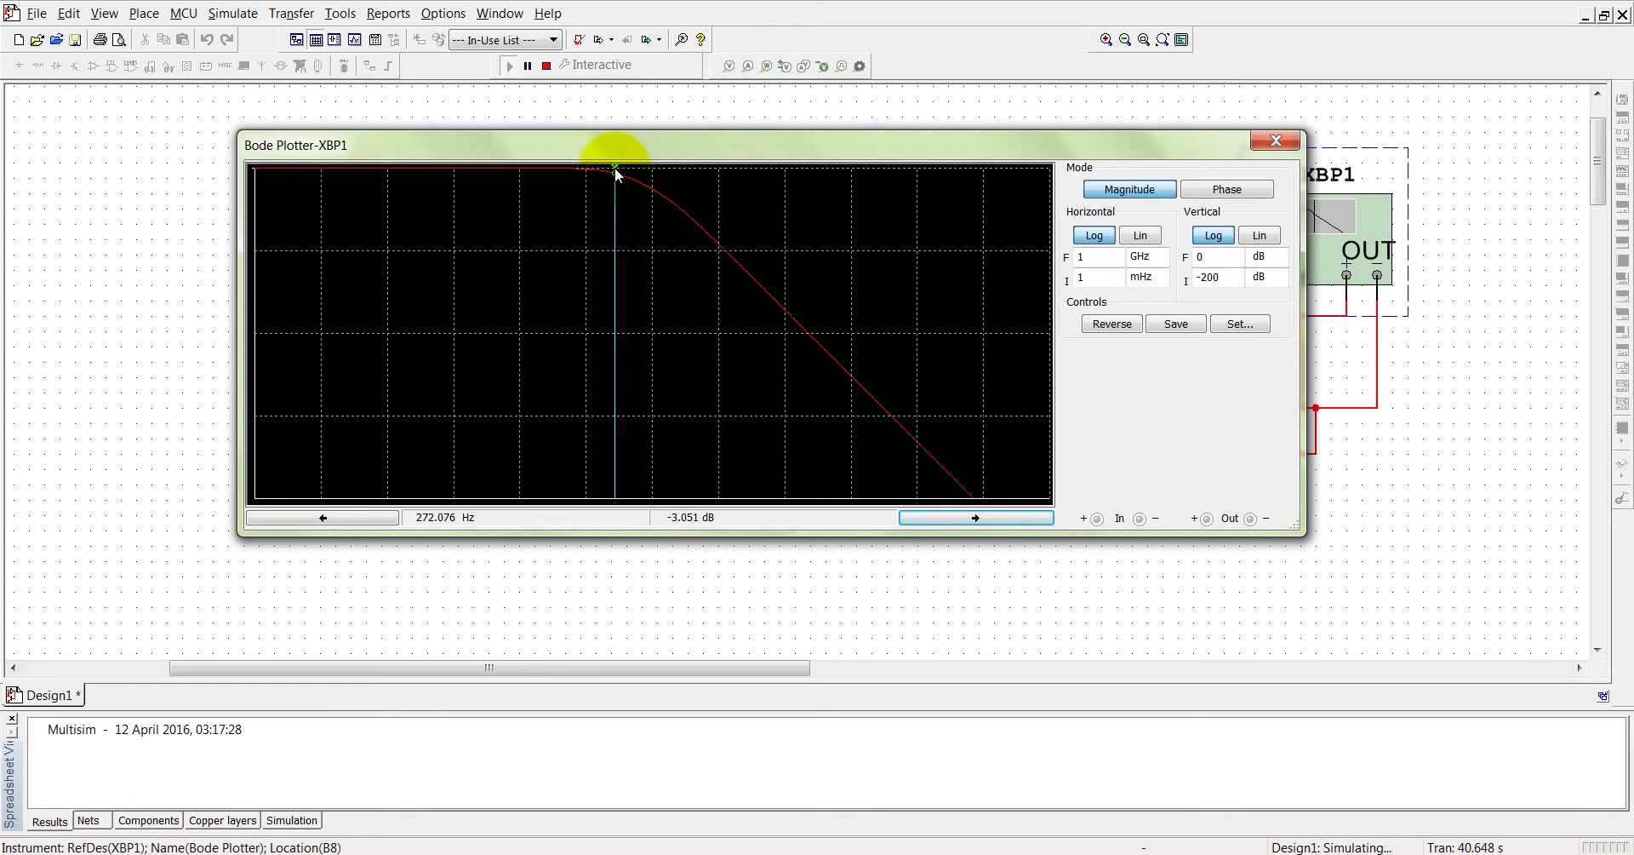
{"action": "left_click", "coordinate": [1276, 141]}
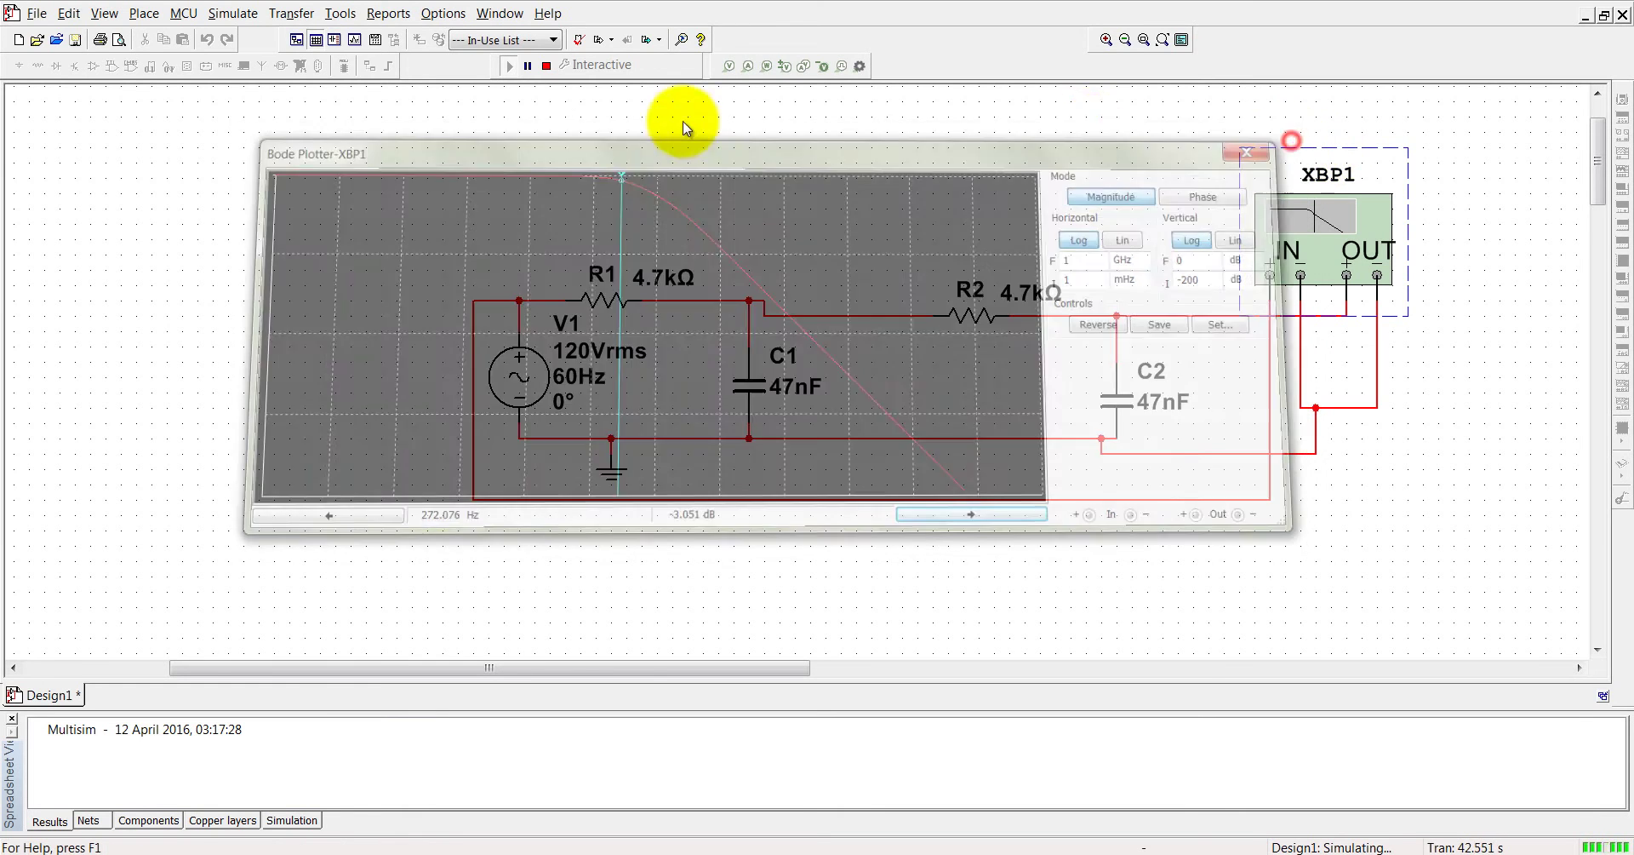
{"action": "left_click", "coordinate": [549, 69]}
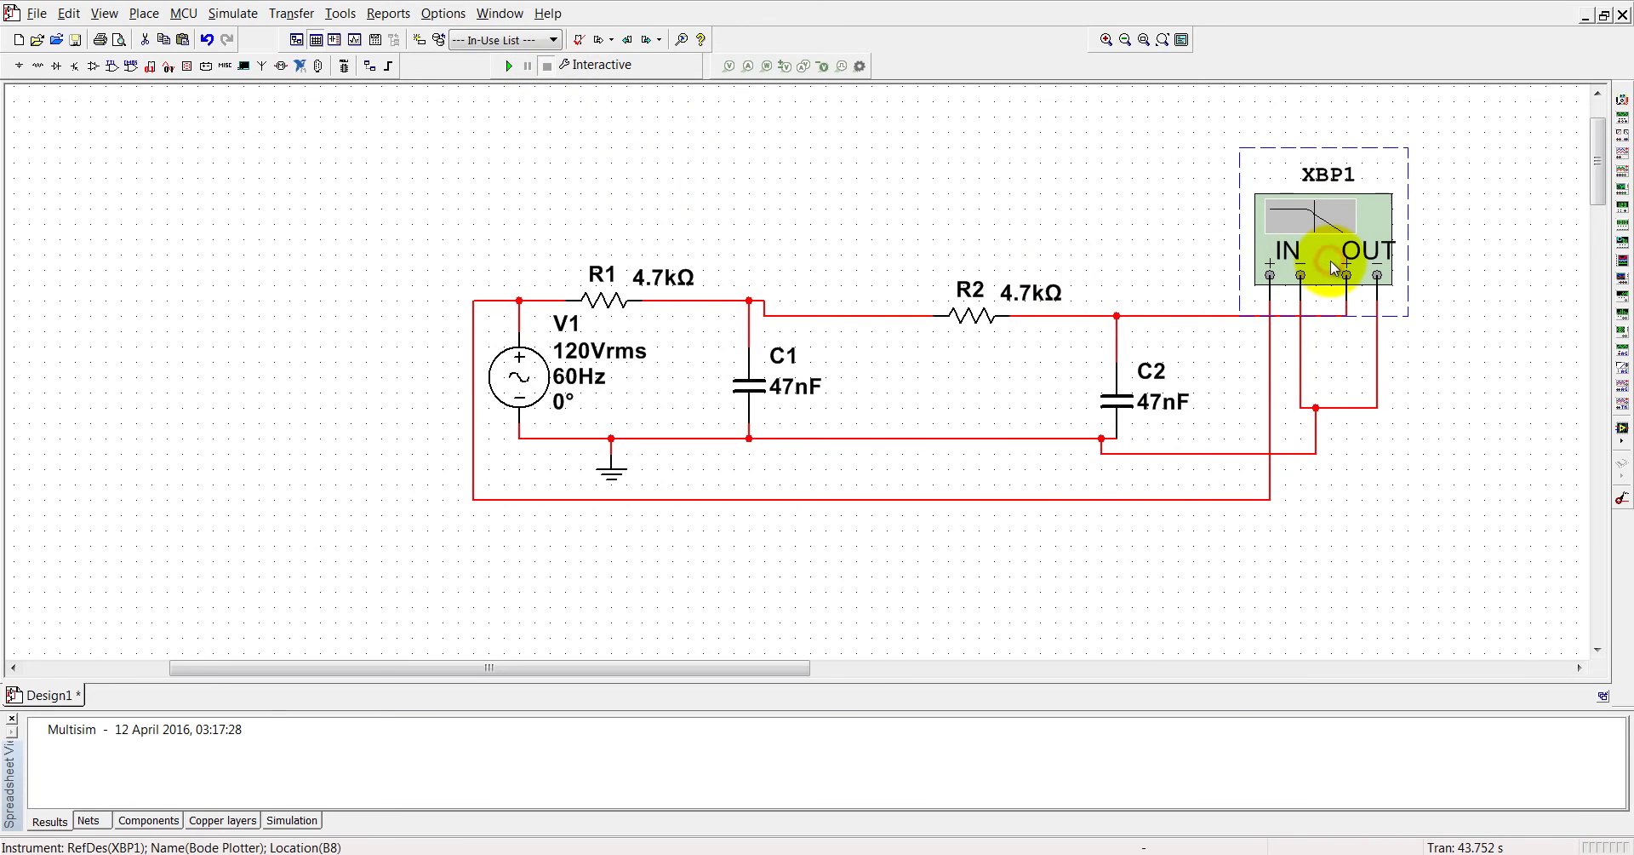
Step: Delete the Bode plotter and its leftover ground wire
{"action": "right_click", "coordinate": [1331, 261]}
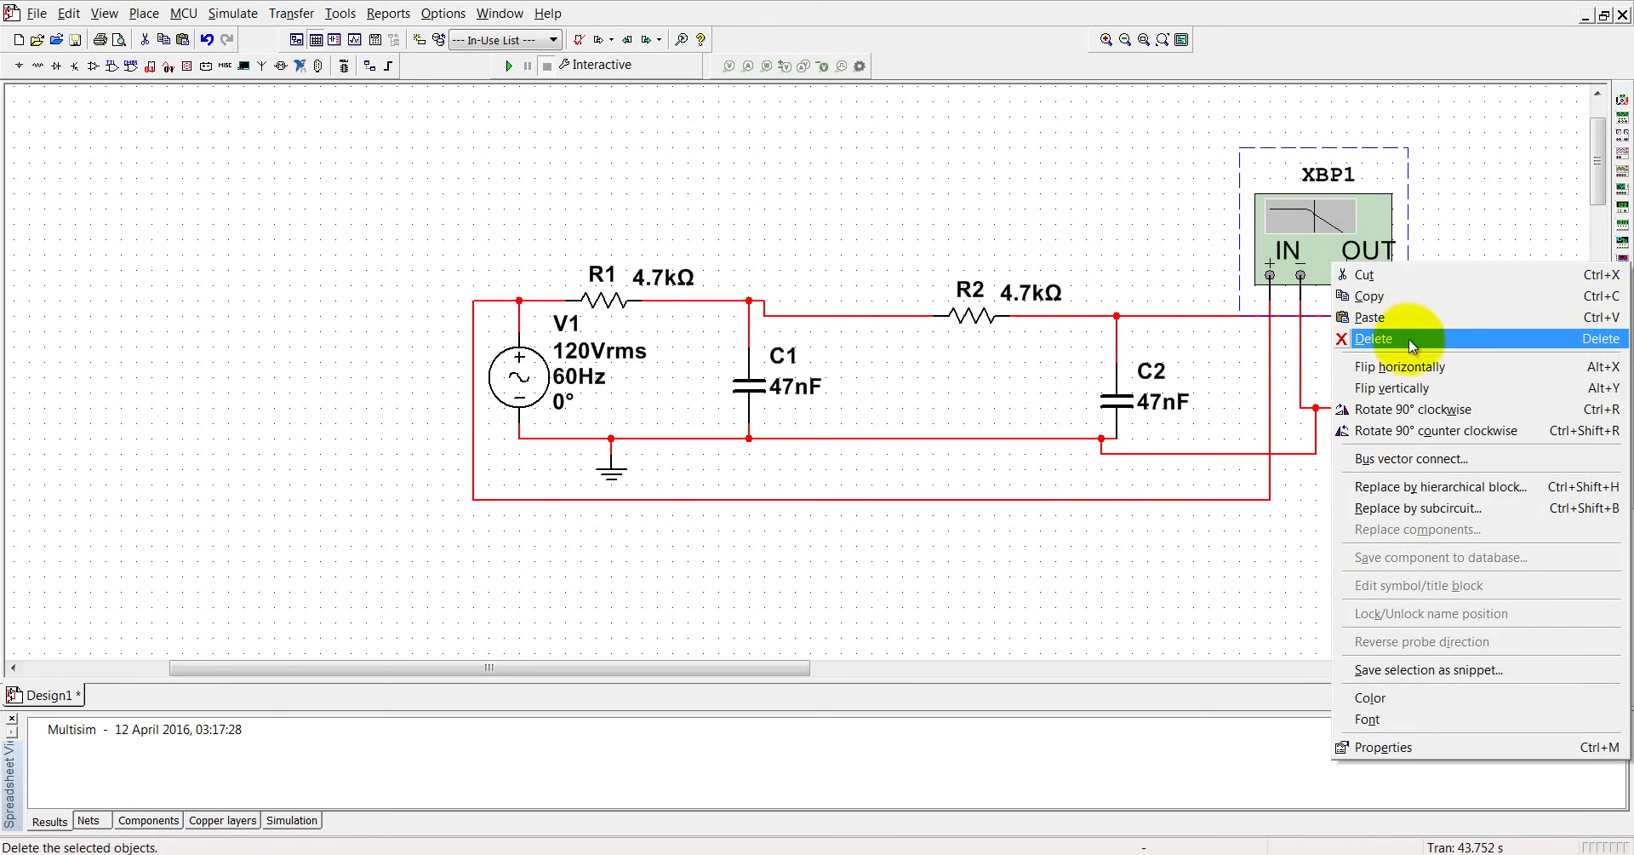
{"action": "left_click", "coordinate": [1414, 237]}
{"action": "left_click", "coordinate": [1304, 452]}
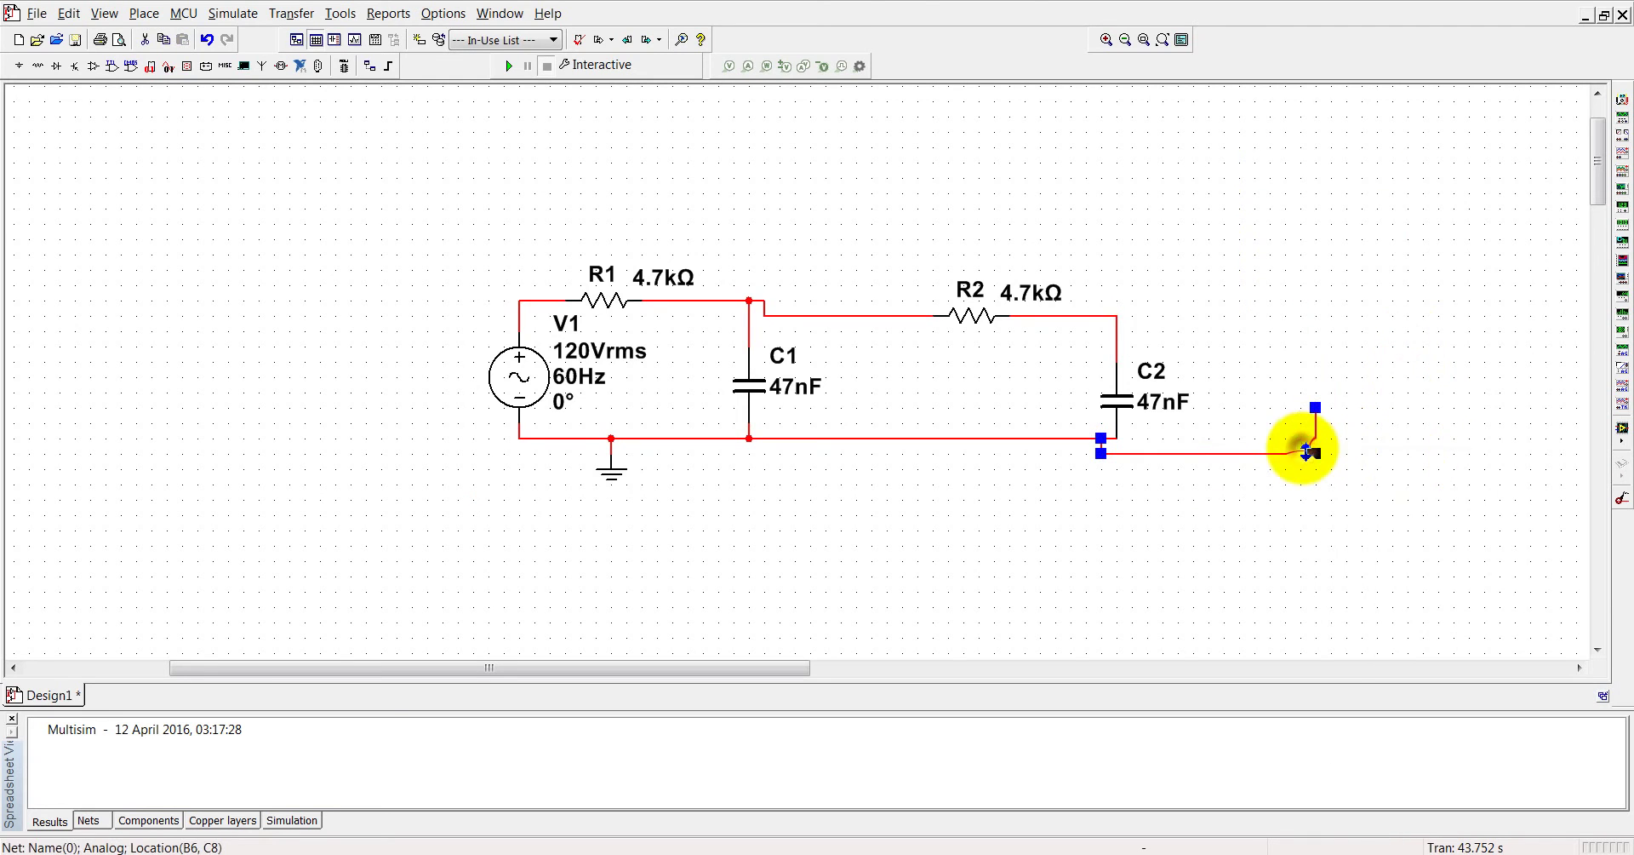
{"action": "right_click", "coordinate": [1305, 452]}
{"action": "left_click", "coordinate": [1352, 456]}
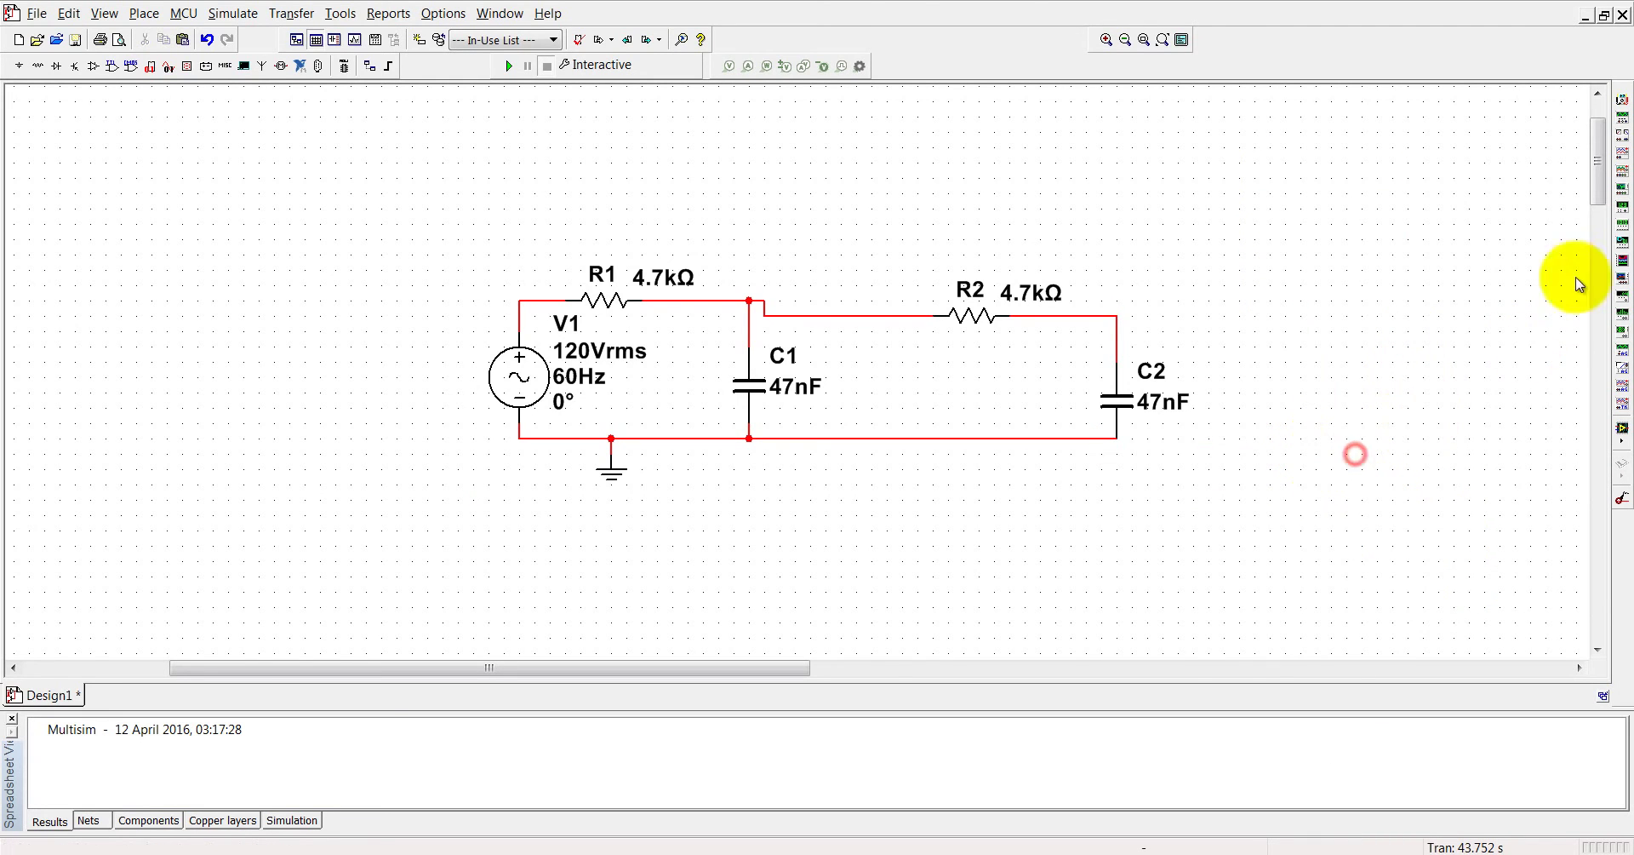
Step: Add a two-channel oscilloscope above the circuit's output side, wiring channel A across source V1 and channel B across capacitor C2
{"action": "left_click", "coordinate": [1624, 159]}
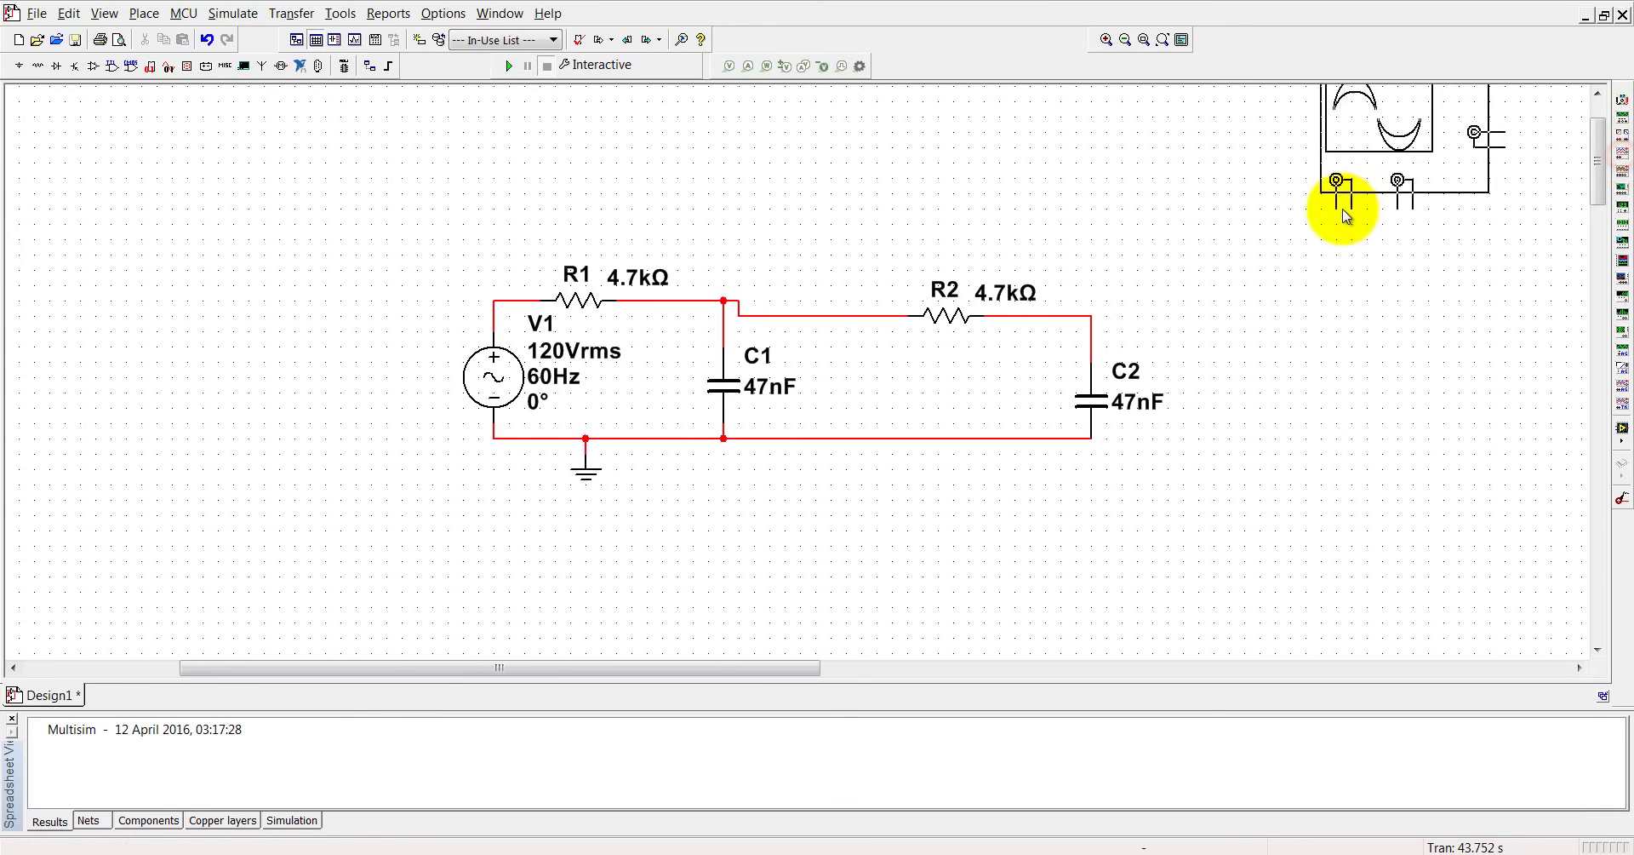
{"action": "left_click", "coordinate": [1277, 239]}
{"action": "left_click", "coordinate": [1279, 239]}
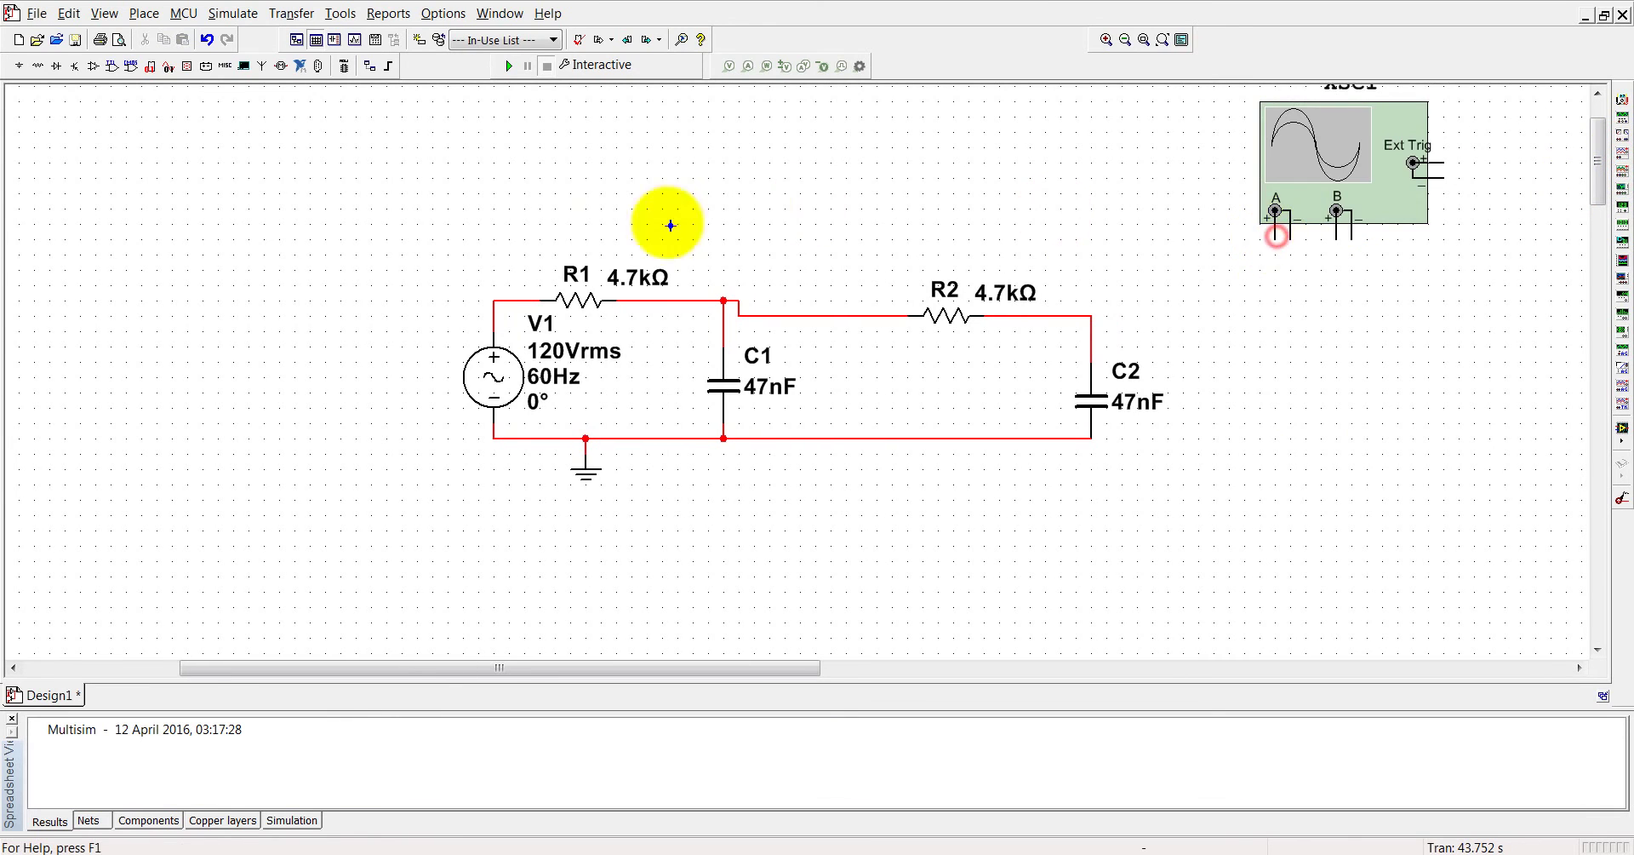
{"action": "left_click", "coordinate": [493, 301]}
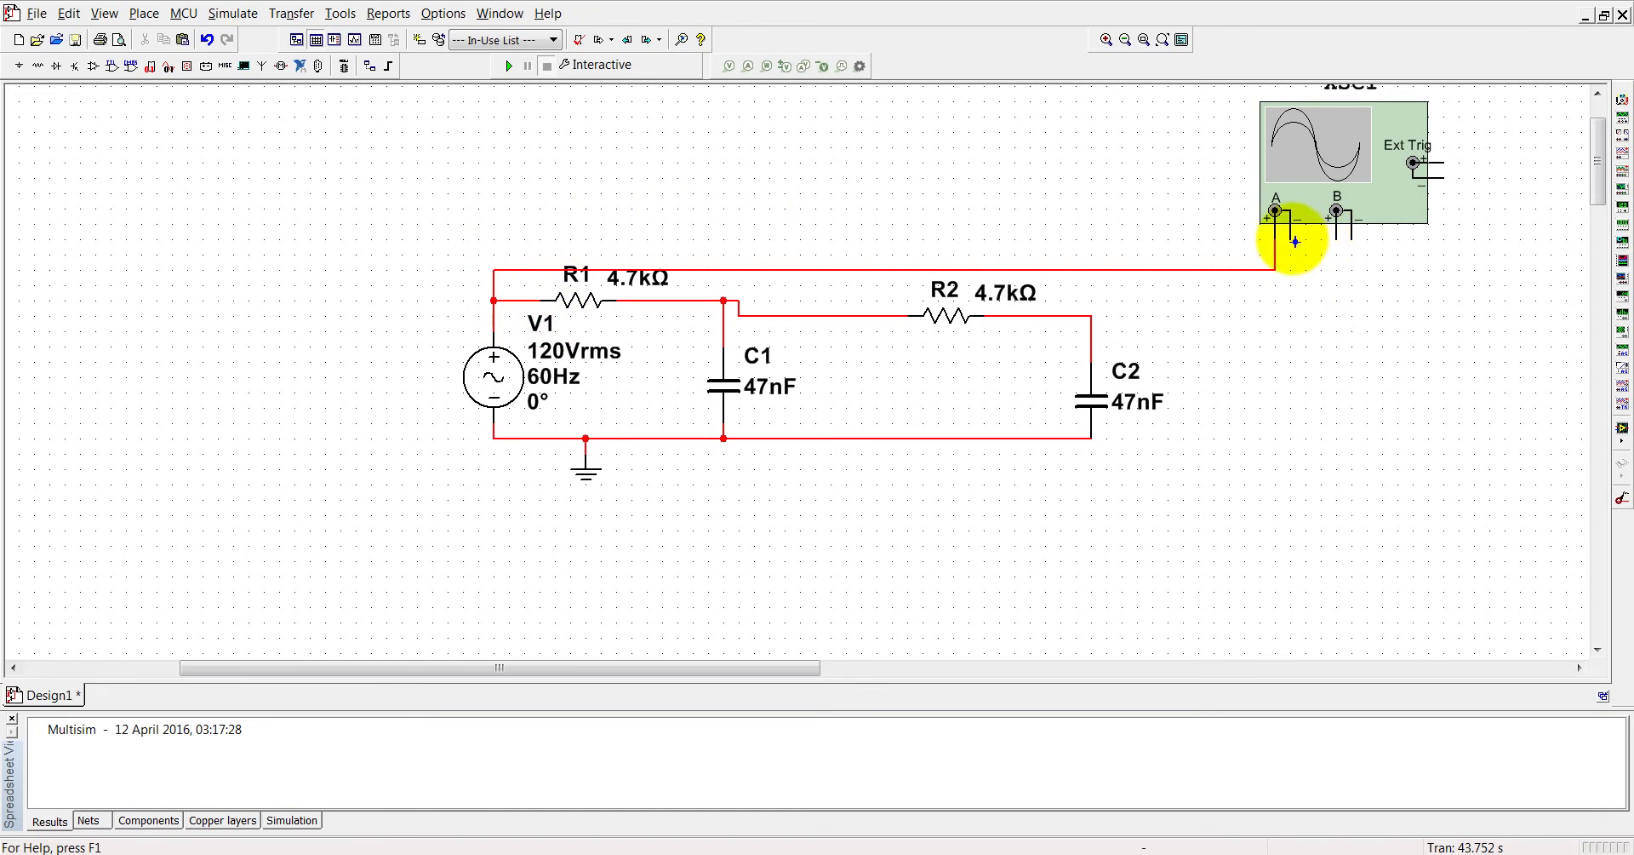
{"action": "left_click", "coordinate": [1030, 439]}
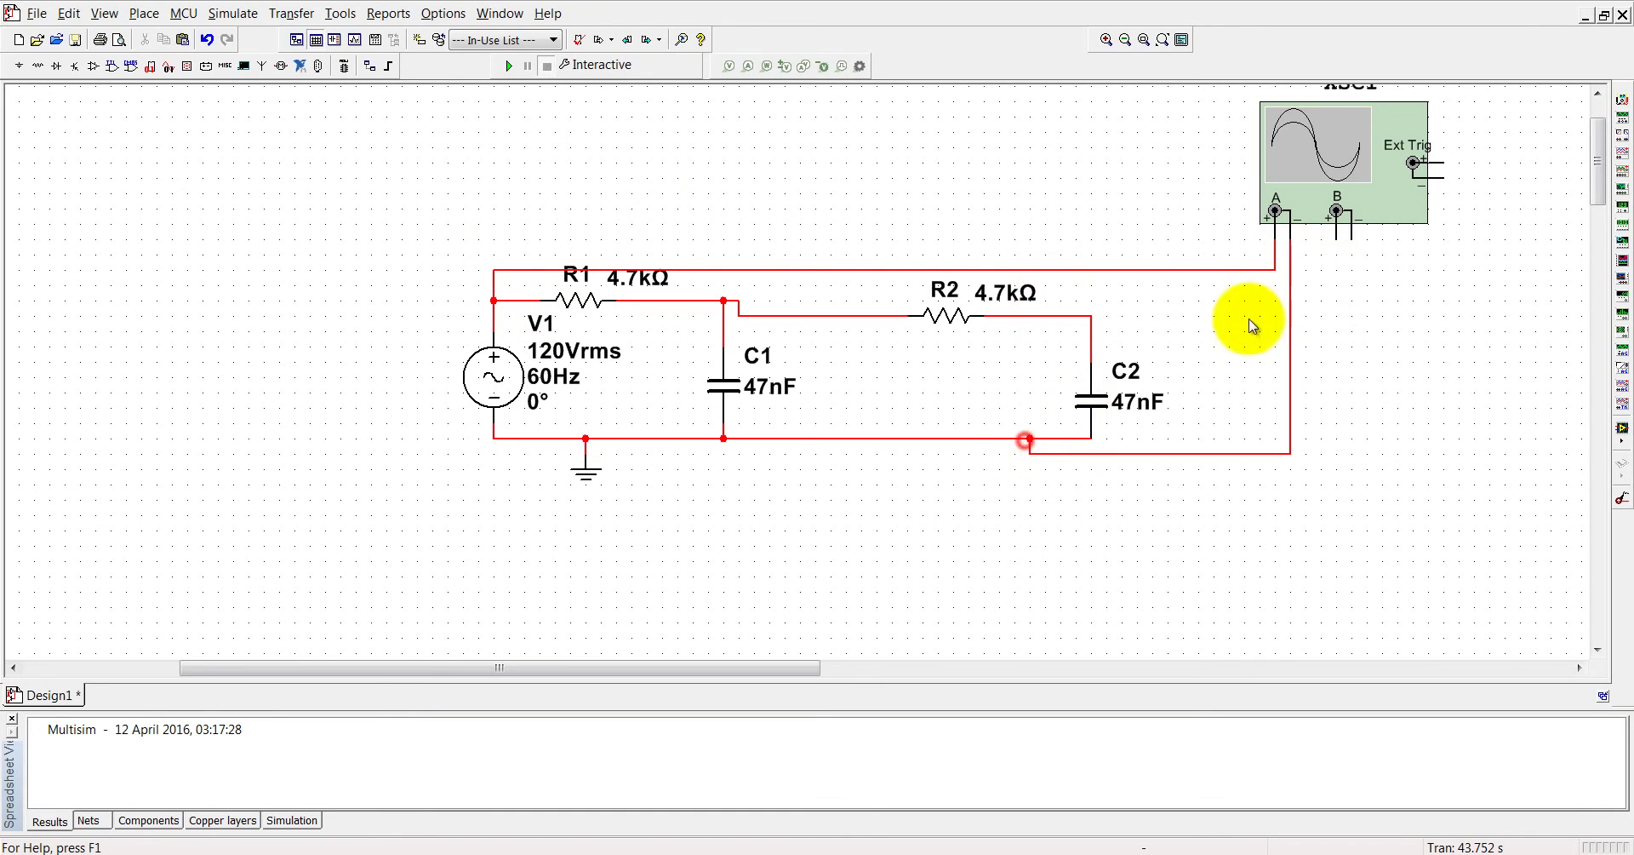
{"action": "left_click", "coordinate": [1336, 244]}
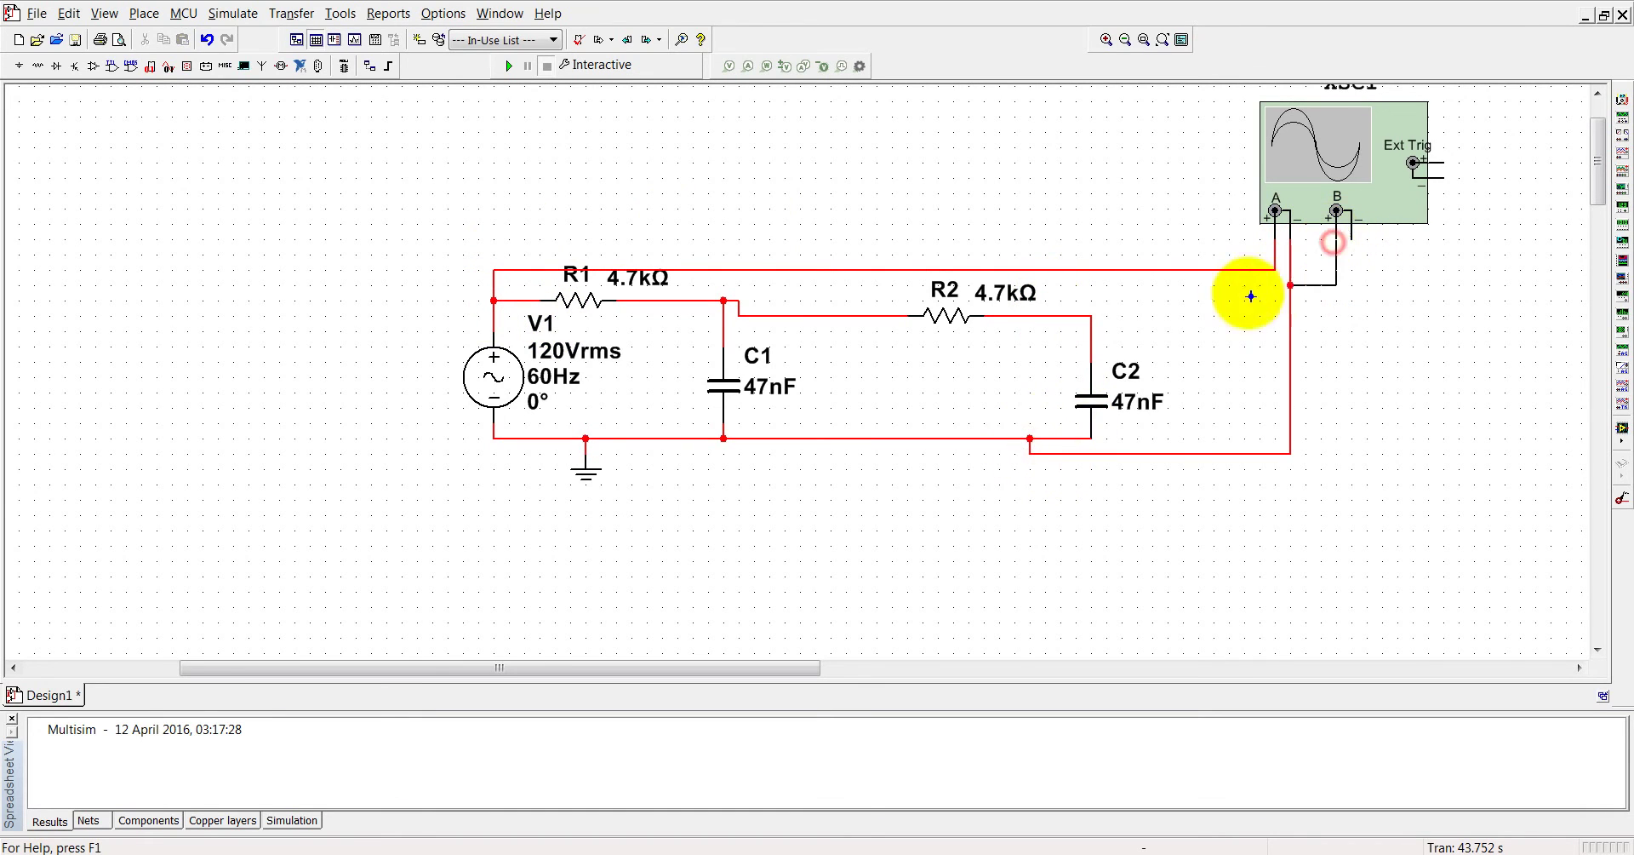
{"action": "left_click", "coordinate": [1094, 315]}
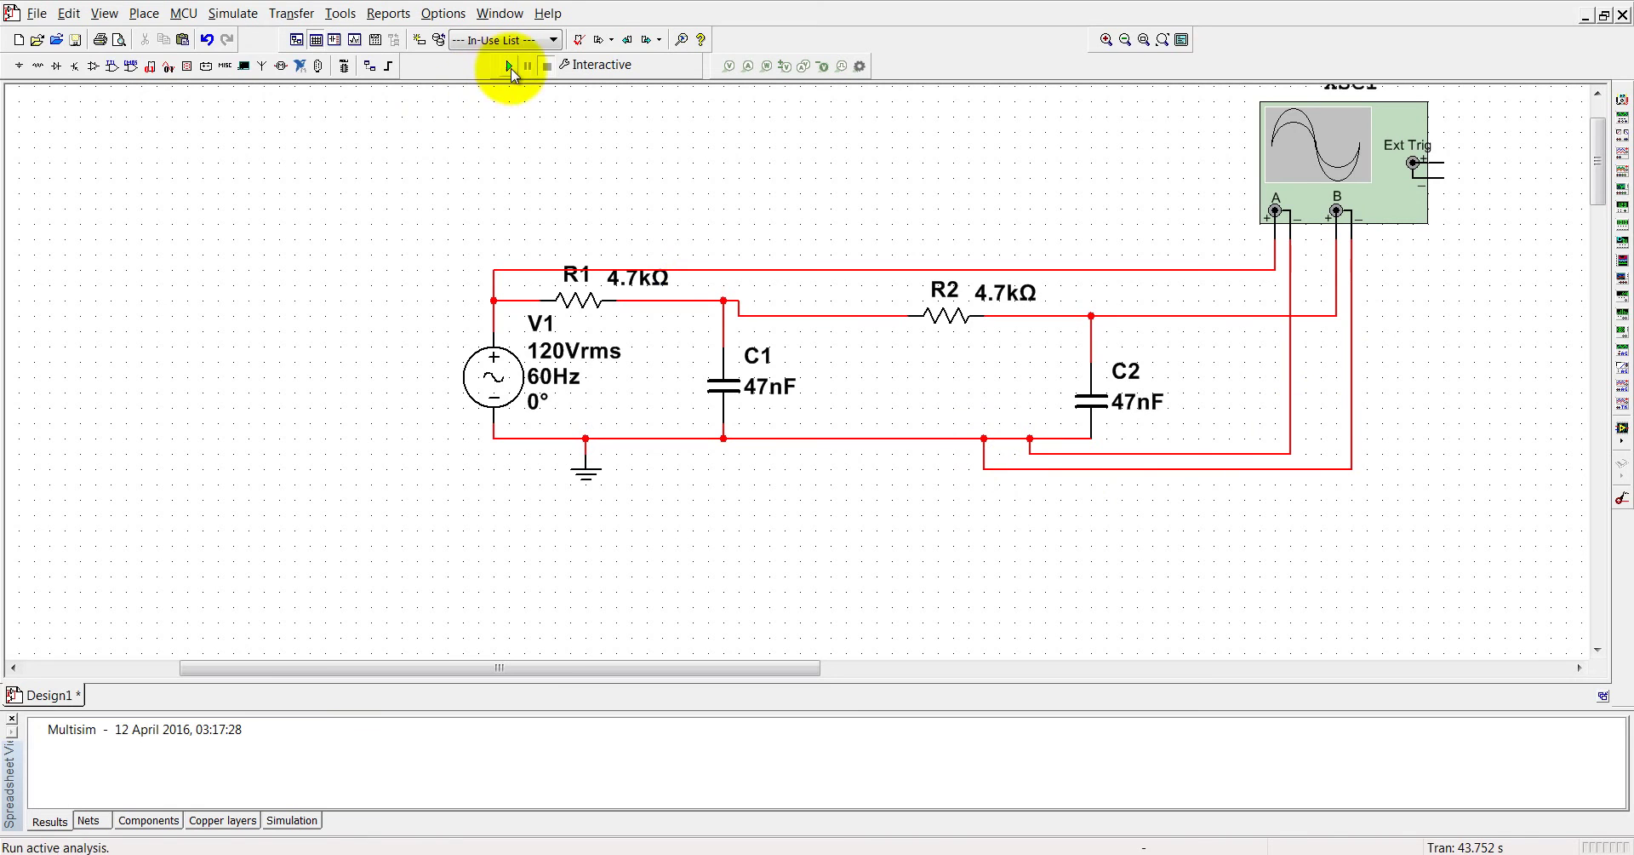
Step: Run the simulation and open the oscilloscope display, placing its window just below the instrument symbol
{"action": "left_click", "coordinate": [509, 67]}
{"action": "double_click", "coordinate": [1277, 149]}
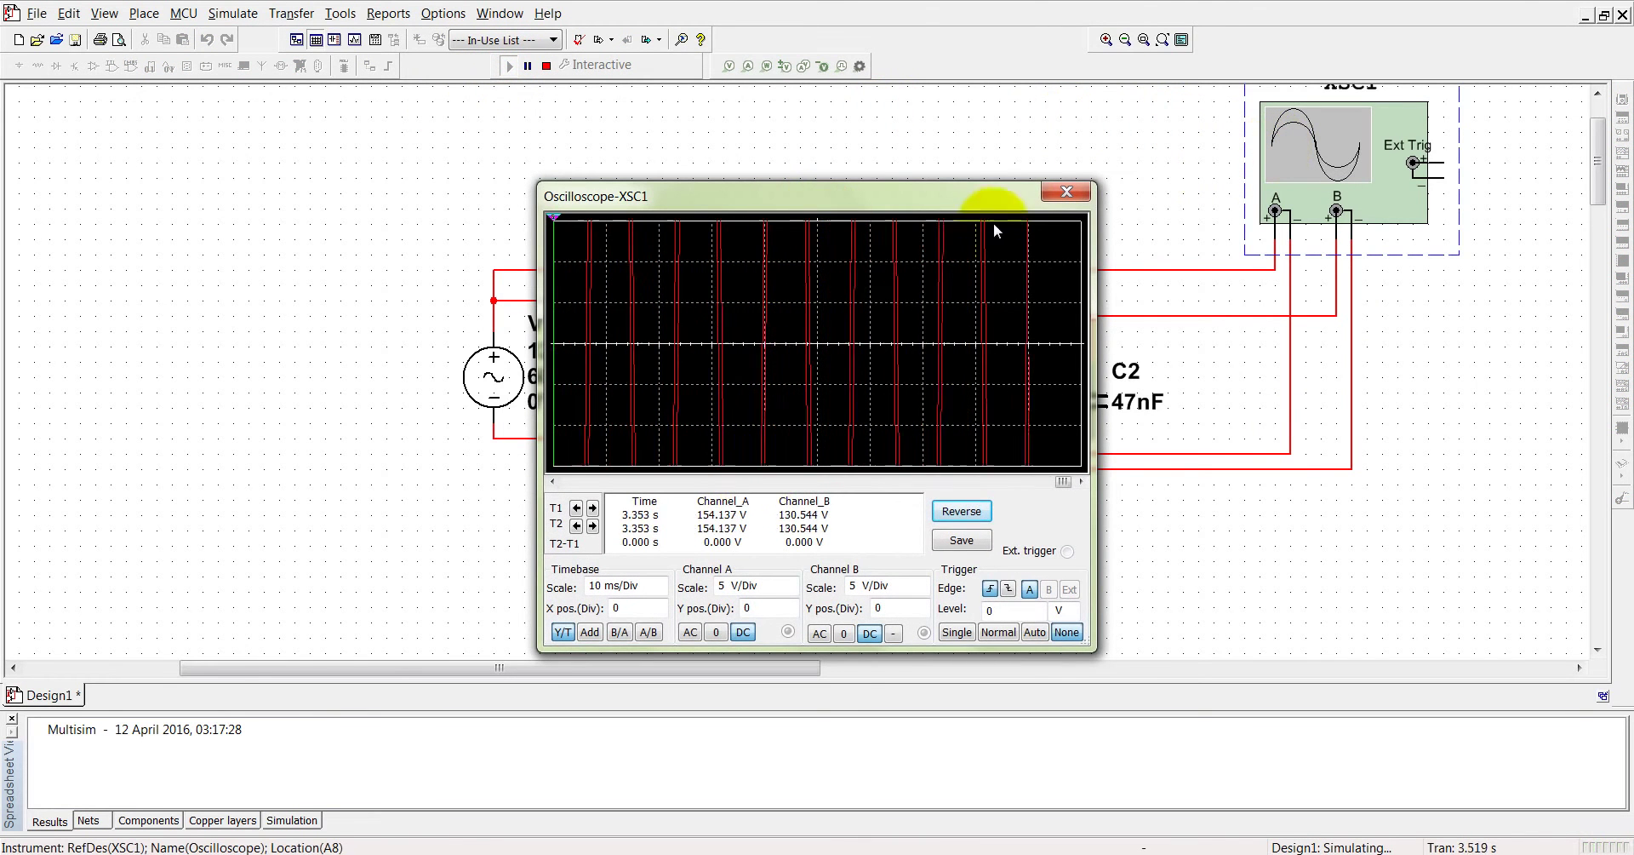
{"action": "left_click_drag", "start_coordinate": [751, 209], "coordinate": [1202, 277]}
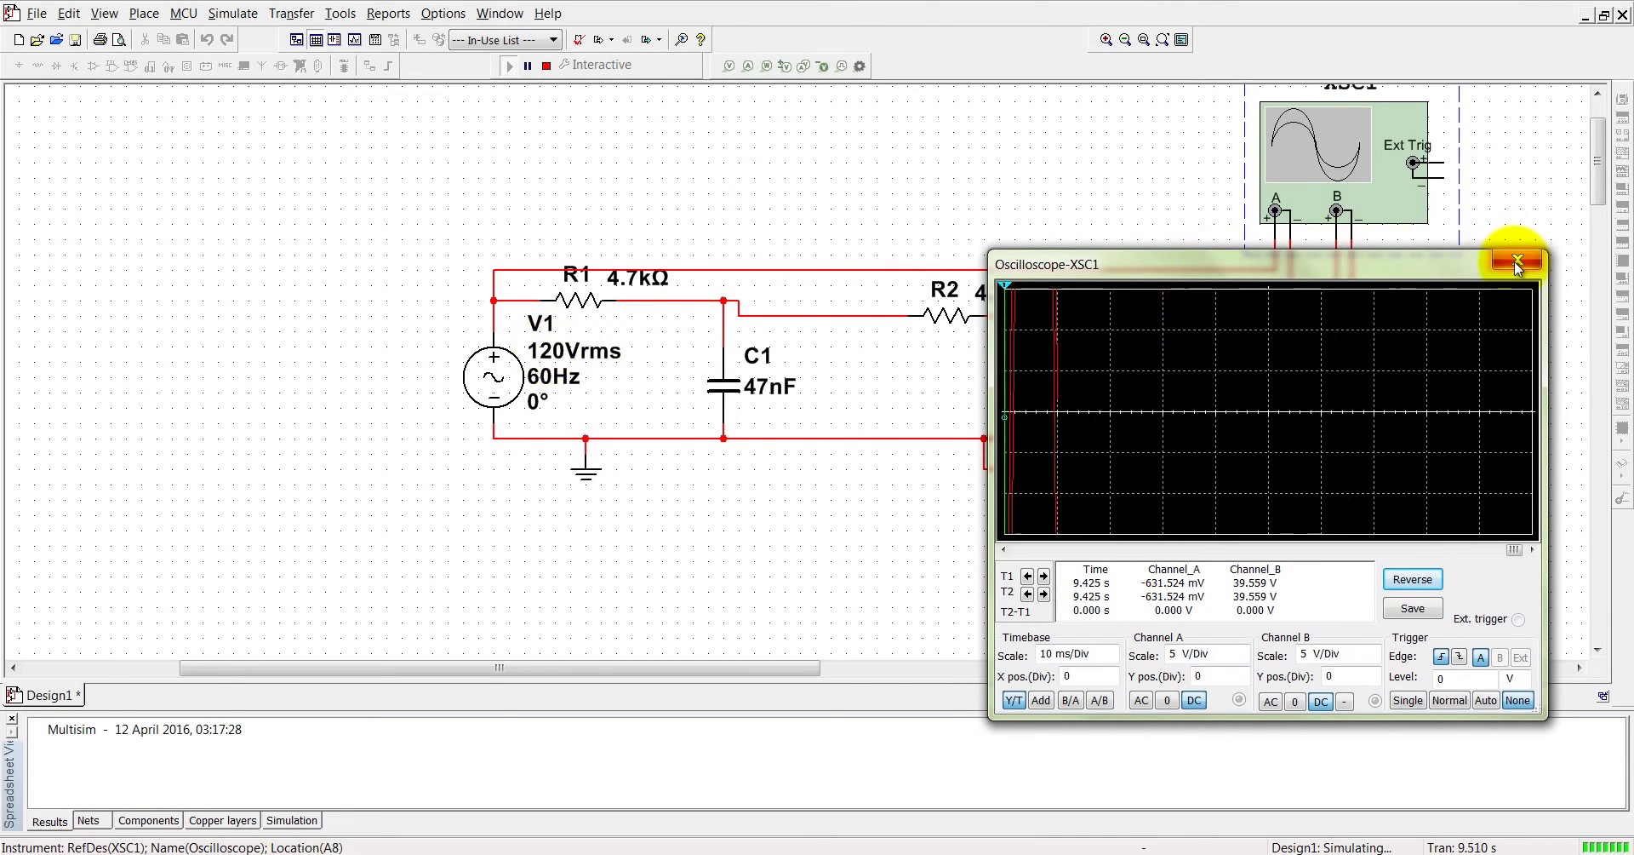
Step: Set the vertical scale of oscilloscope channels A and B to 100 V/Div
{"action": "left_click", "coordinate": [1244, 651]}
{"action": "left_click", "coordinate": [1244, 650]}
{"action": "left_click", "coordinate": [1244, 650]}
{"action": "left_click", "coordinate": [1243, 651]}
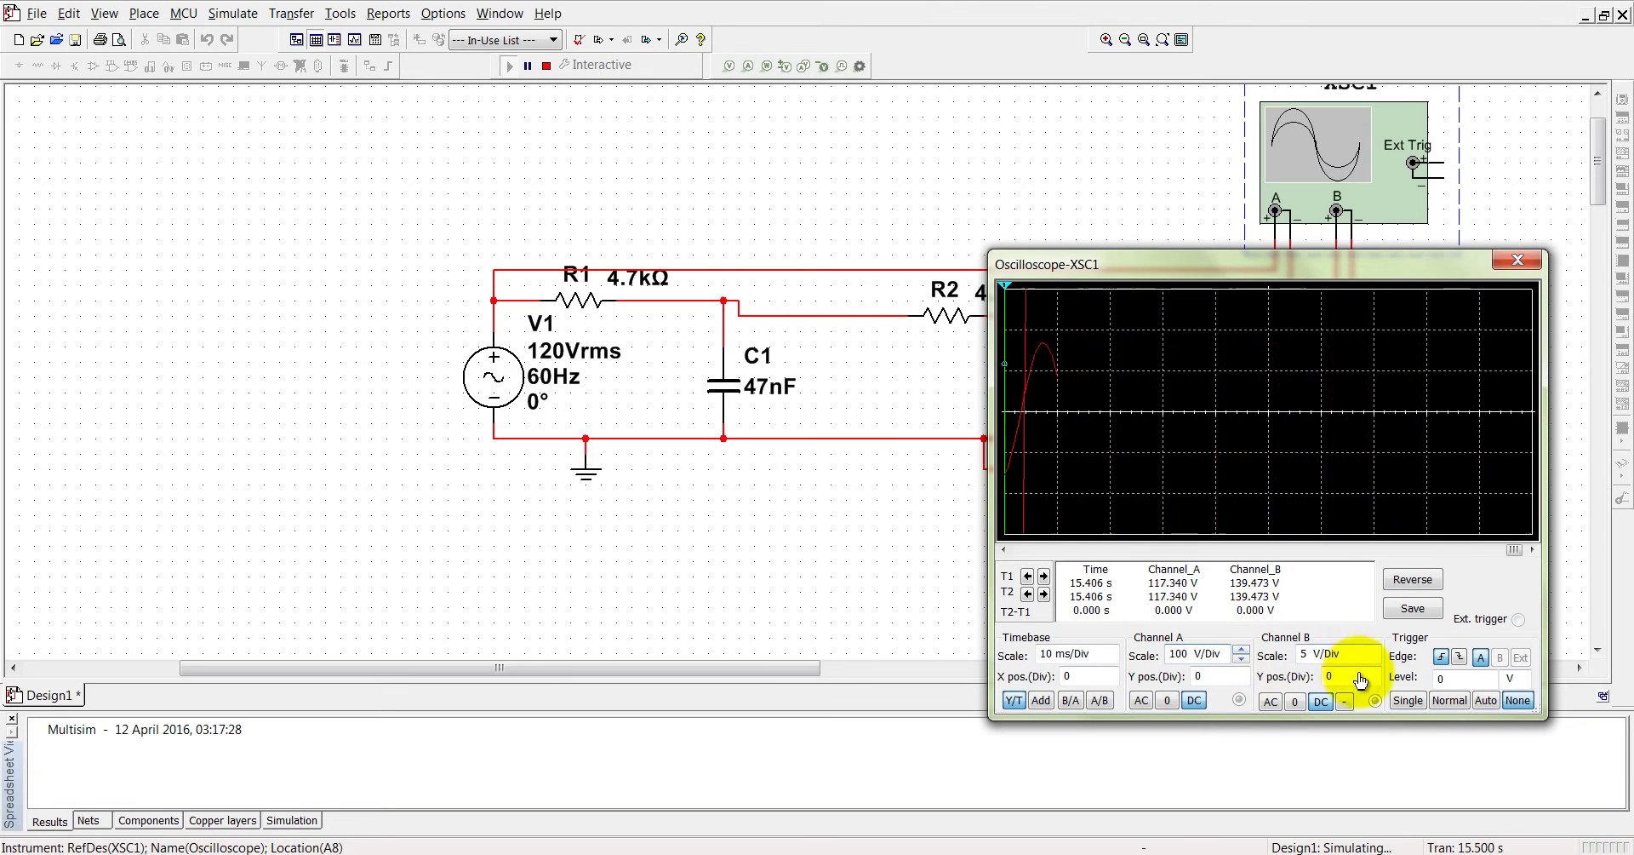
{"action": "left_click", "coordinate": [1372, 652]}
{"action": "left_click", "coordinate": [1373, 652]}
{"action": "left_click", "coordinate": [1372, 652]}
{"action": "left_click", "coordinate": [1372, 652]}
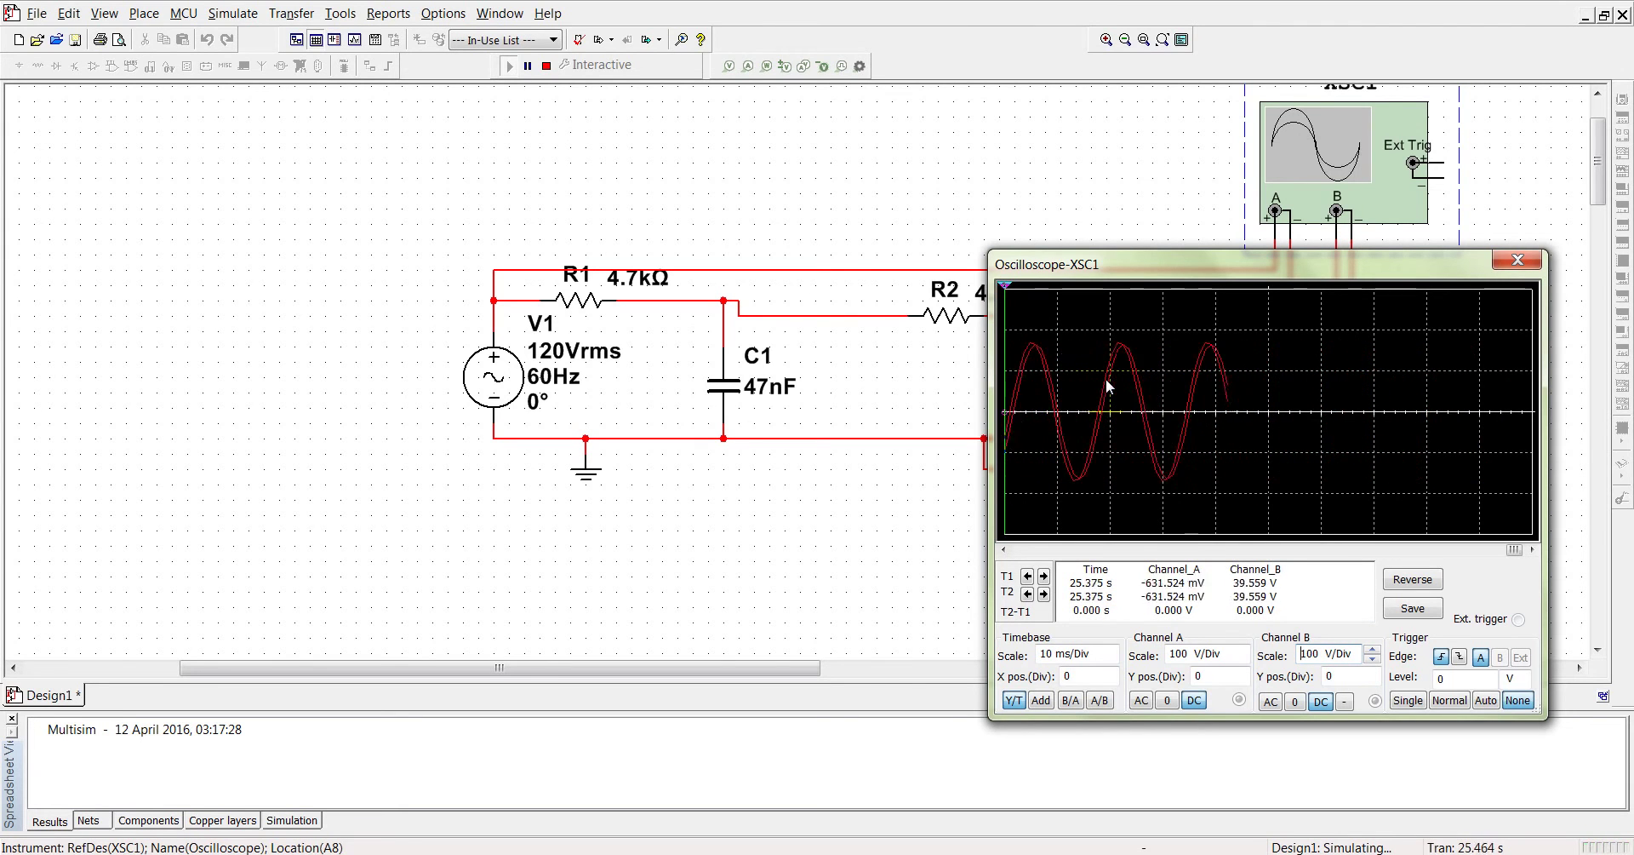
Step: Widen the oscilloscope window and set its timebase to 20 ms/Div
{"action": "left_click", "coordinate": [1091, 655]}
{"action": "scroll", "coordinate": [1096, 660], "scroll_direction": "up", "scroll_amount": 1}
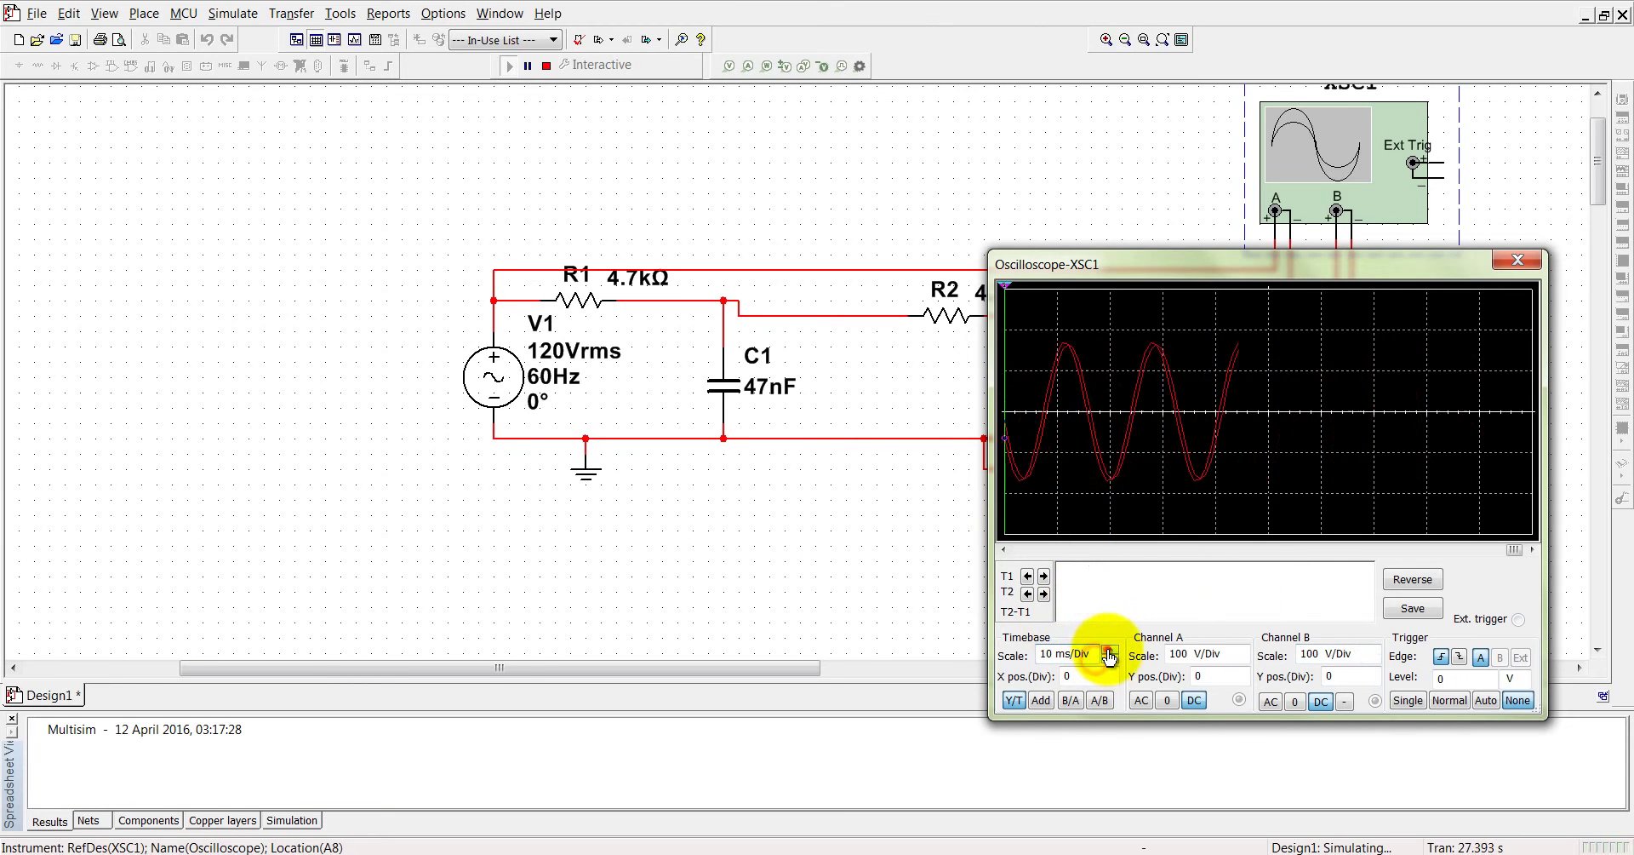
{"action": "left_click_drag", "start_coordinate": [988, 569], "coordinate": [725, 512]}
{"action": "left_click", "coordinate": [916, 652]}
{"action": "left_click", "coordinate": [915, 652]}
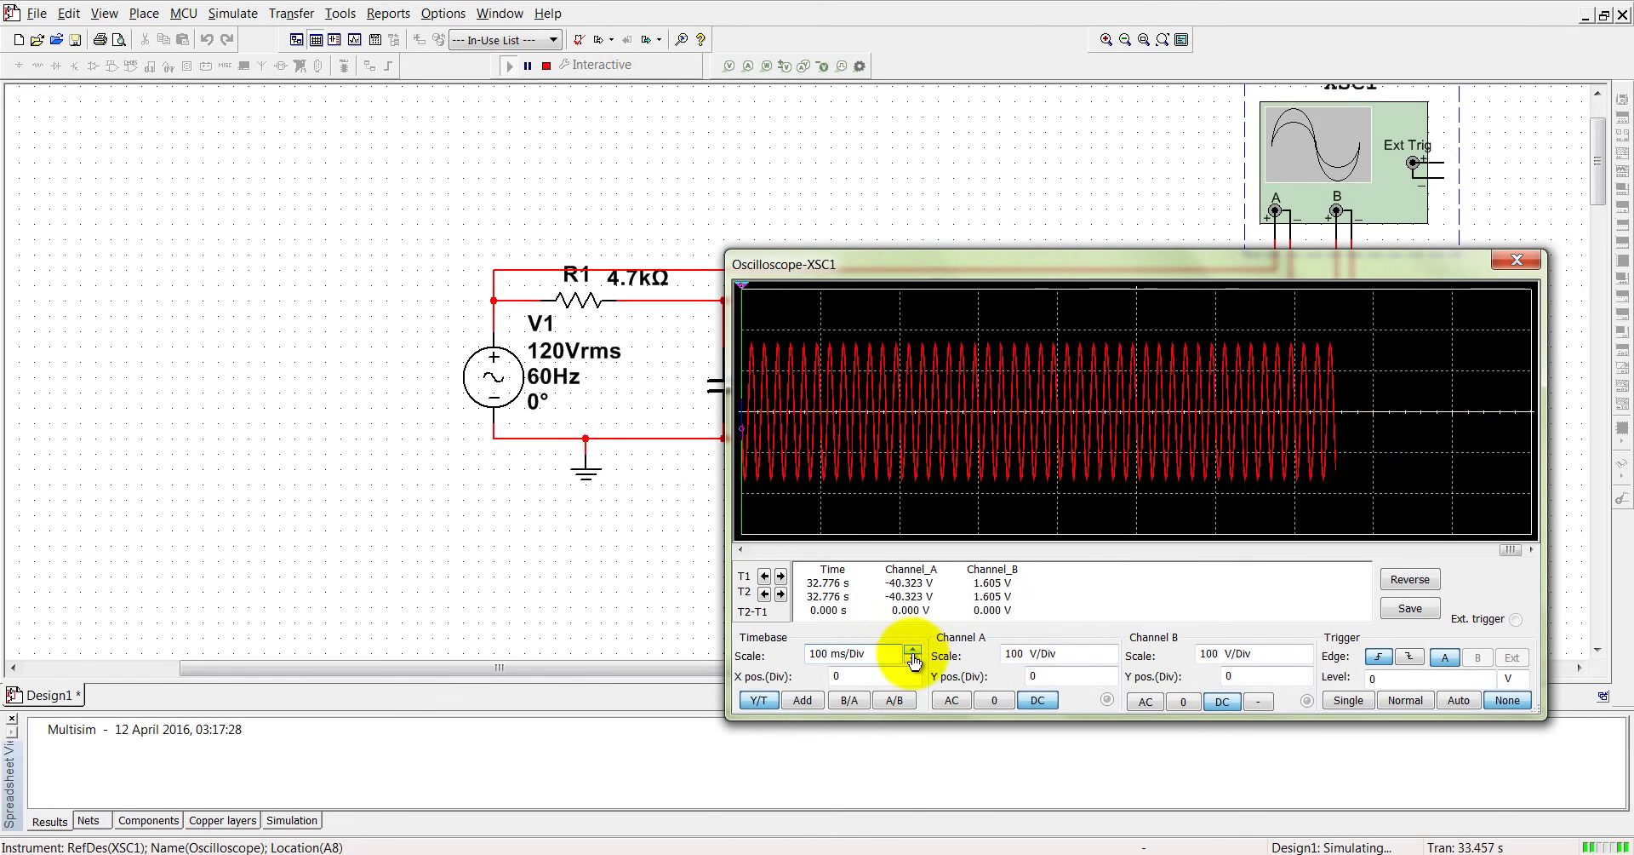
{"action": "left_click", "coordinate": [913, 661]}
{"action": "left_click", "coordinate": [913, 661]}
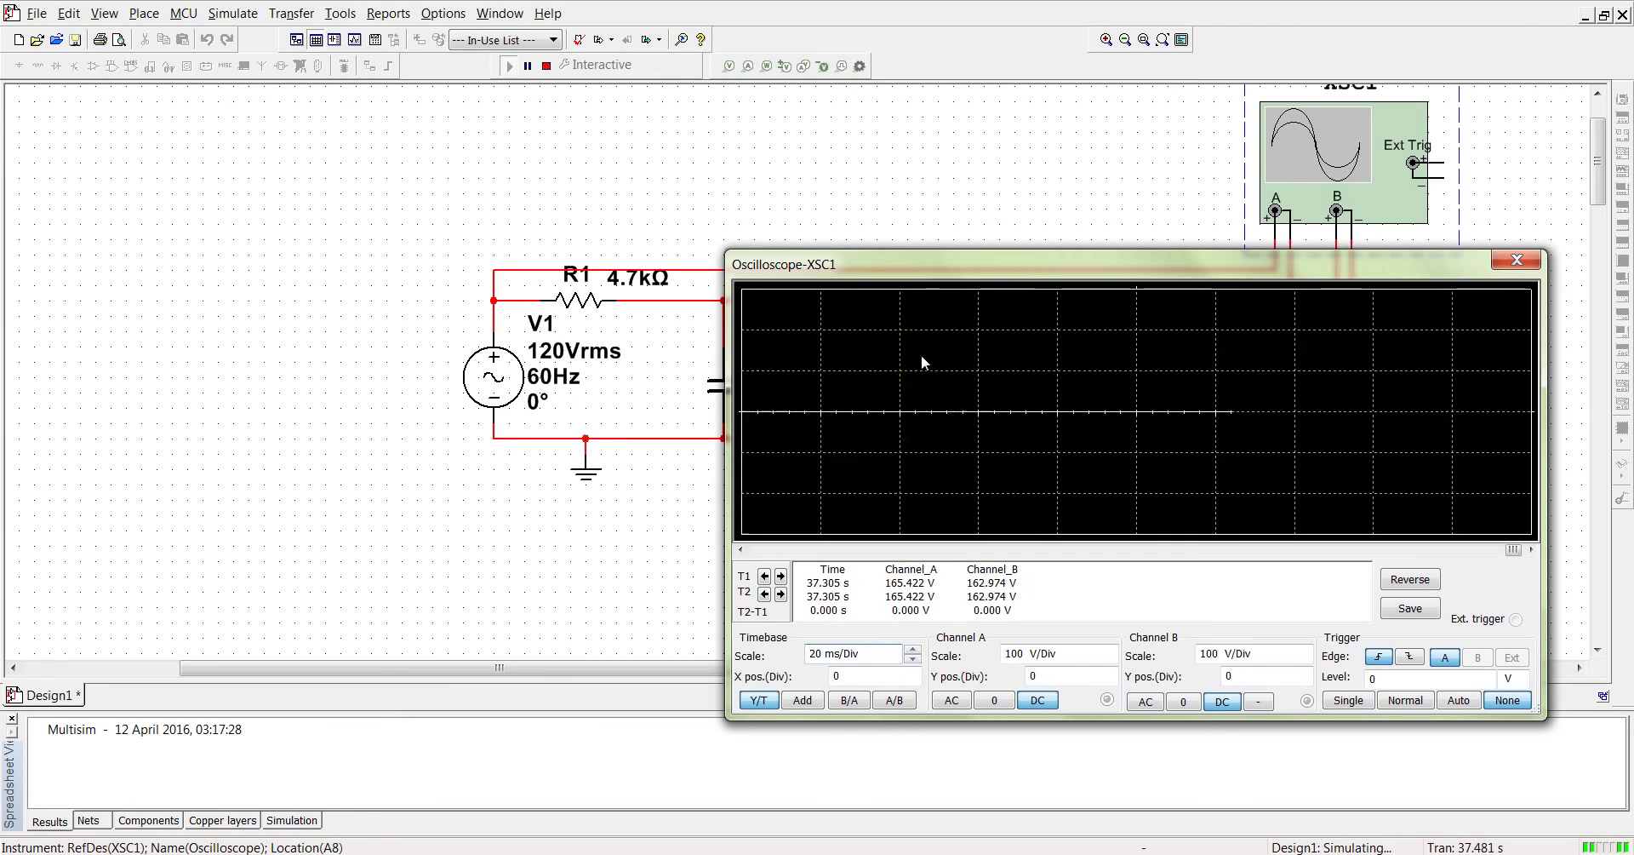
Step: With the oscilloscope window moved down to uncover the components, stop the simulation and set source V1's frequency to 300 Hz
{"action": "mouse_move", "coordinate": [1029, 258]}
{"action": "left_mouse_down"}
{"action": "mouse_move", "coordinate": [1016, 294]}
{"action": "mouse_move", "coordinate": [823, 436]}
{"action": "left_mouse_up"}
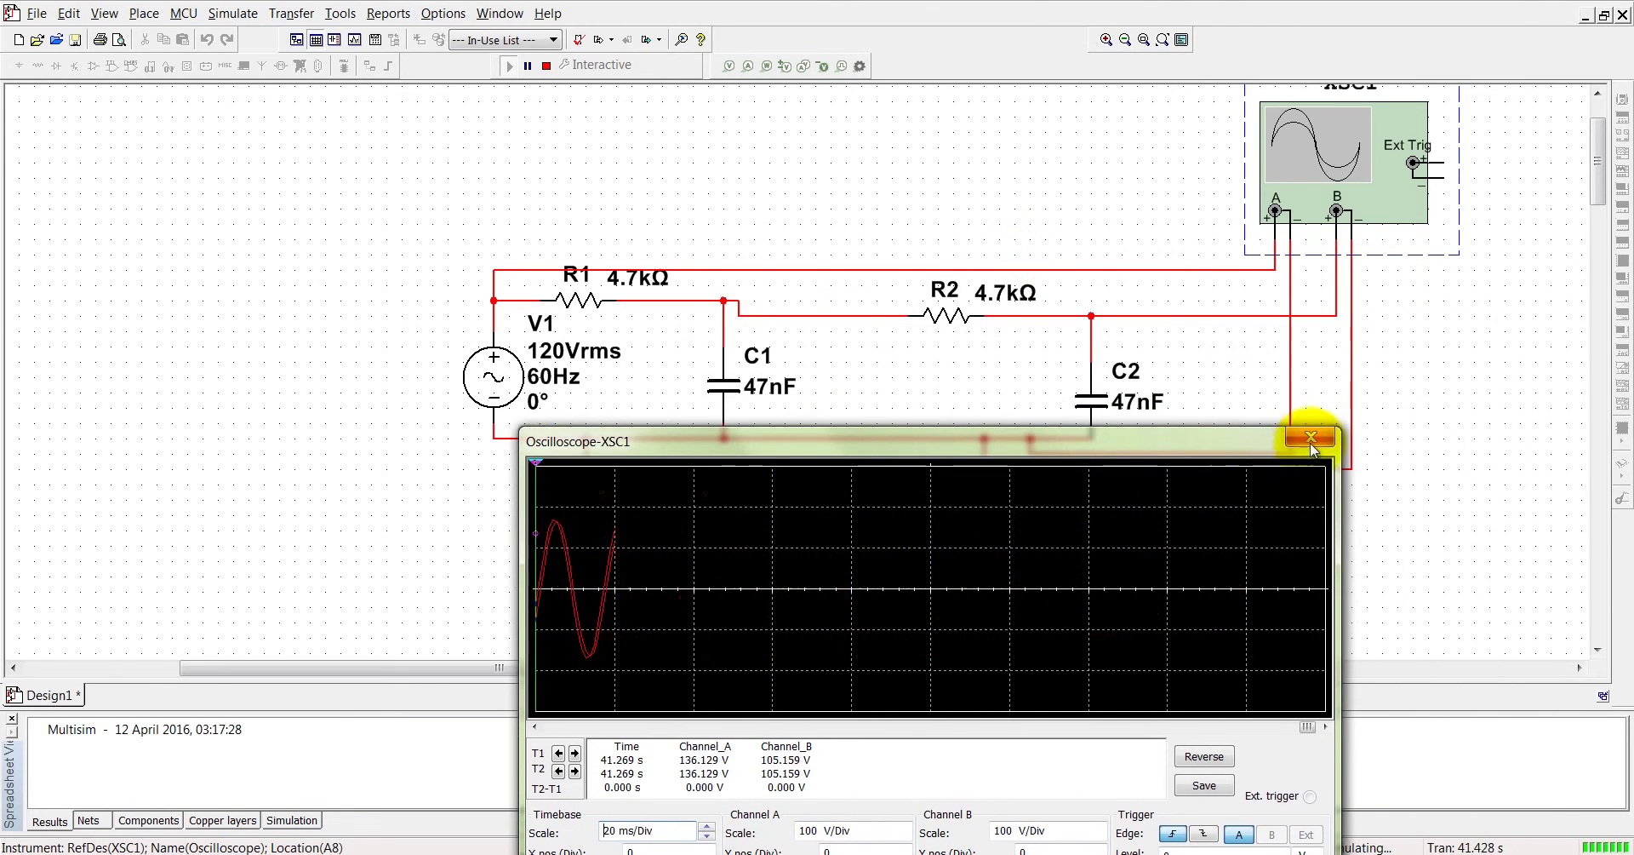
{"action": "left_click", "coordinate": [547, 65]}
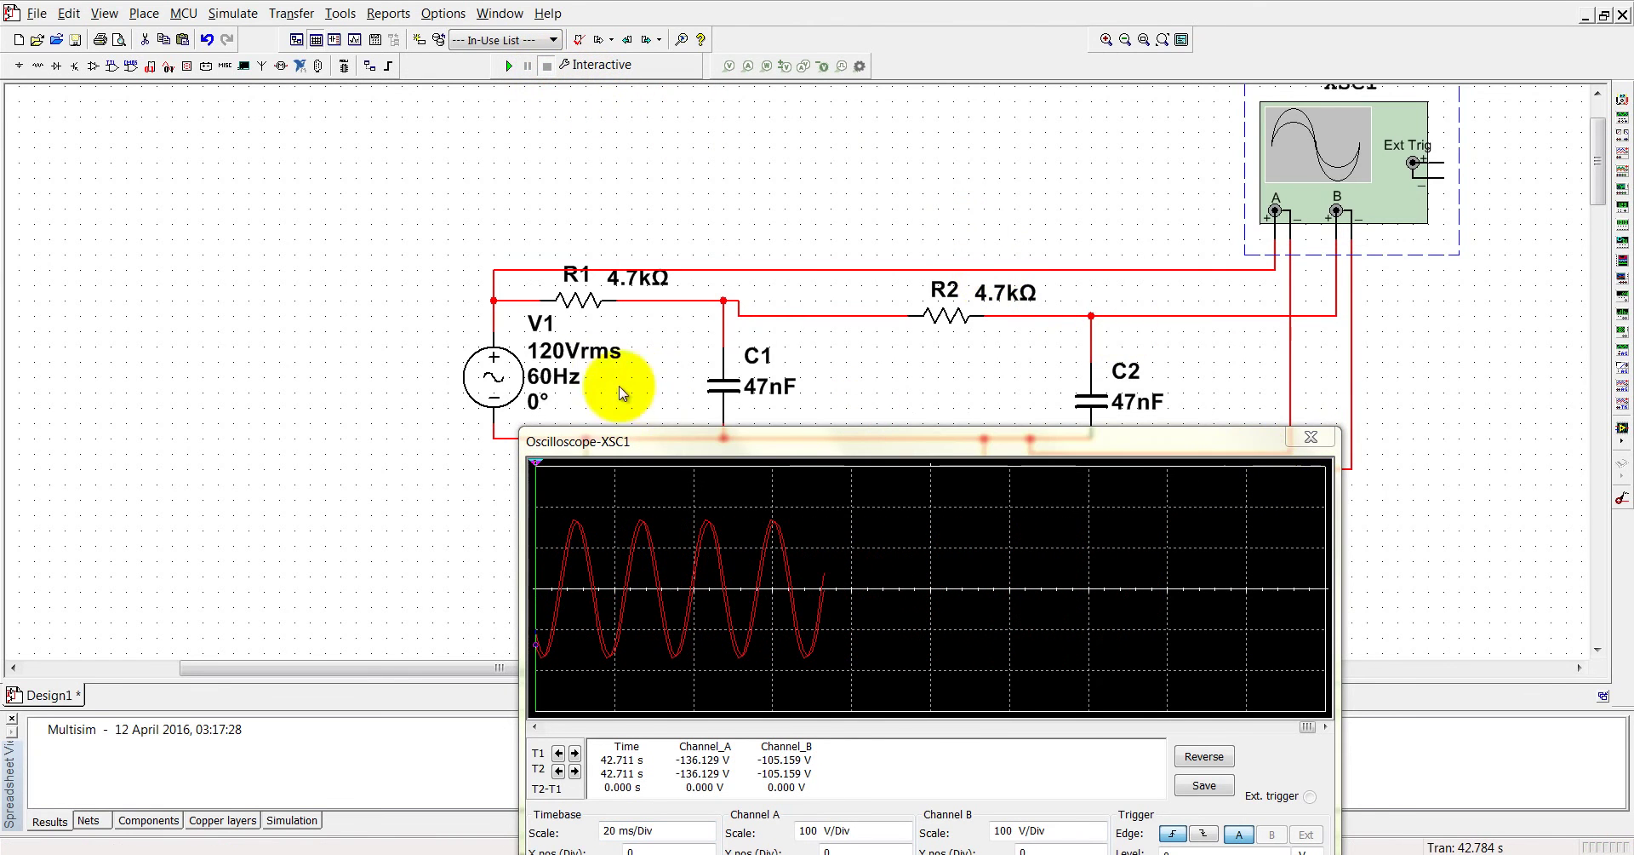
{"action": "double_click", "coordinate": [542, 375]}
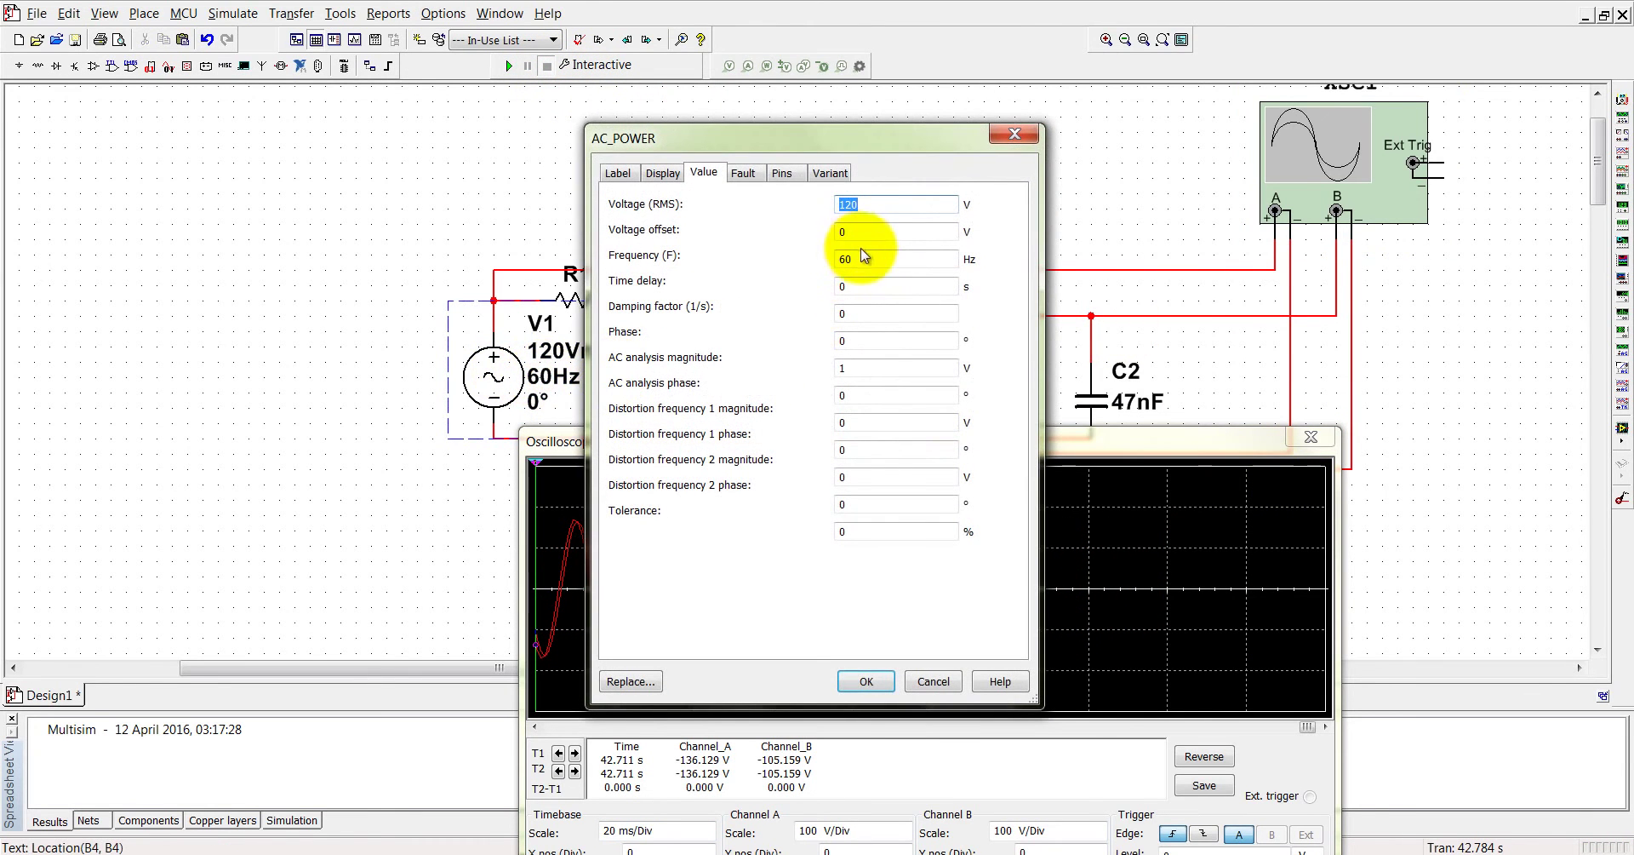
{"action": "left_click_drag", "start_coordinate": [872, 261], "coordinate": [843, 259]}
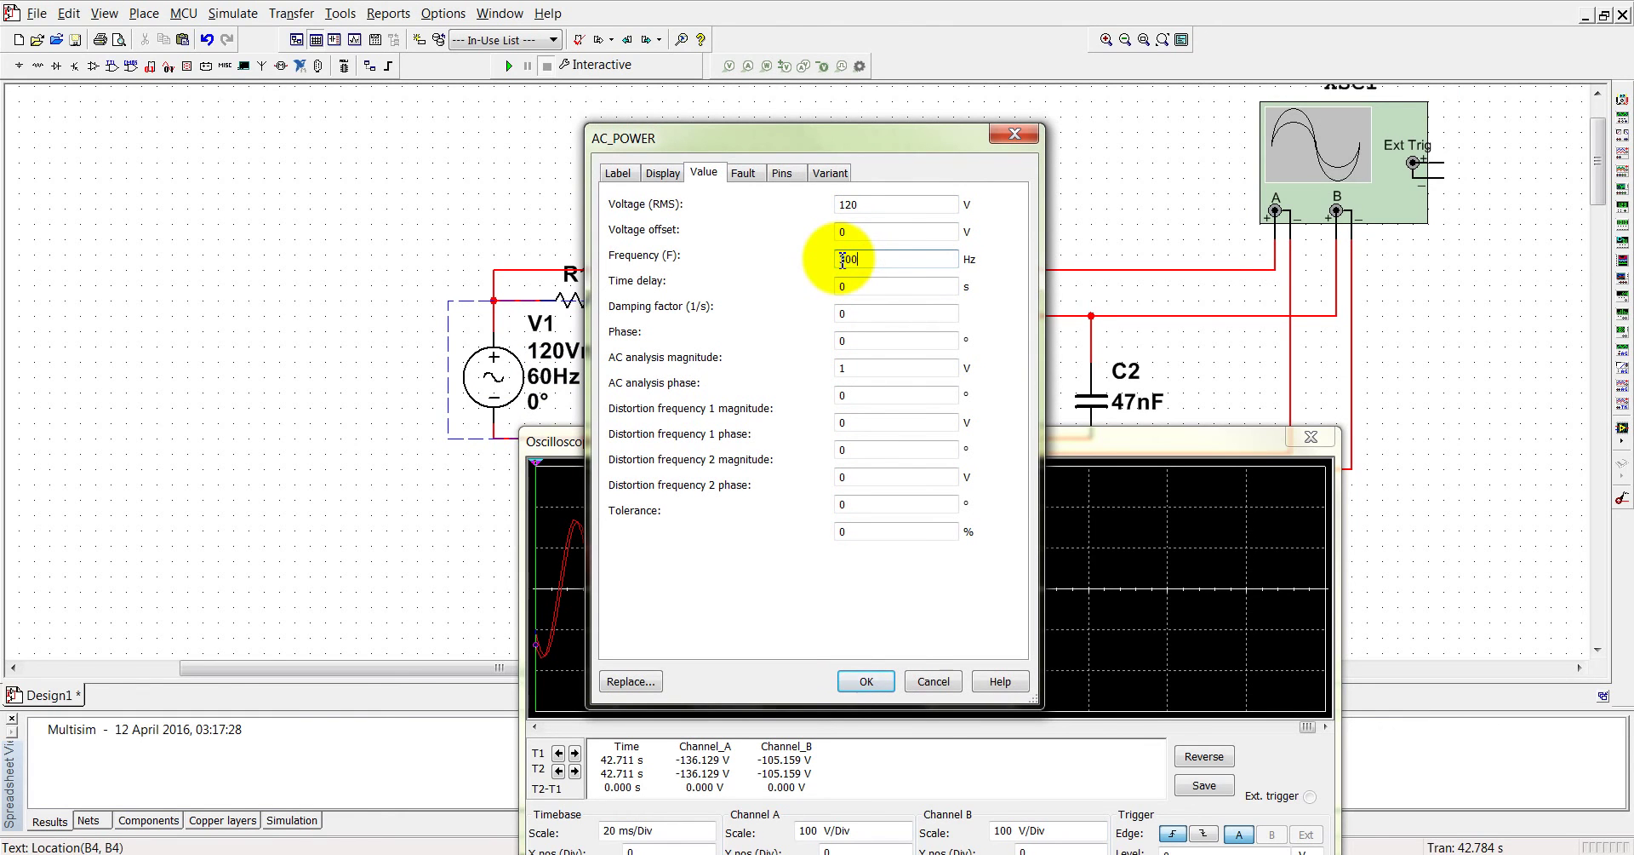
{"action": "left_click", "coordinate": [865, 681]}
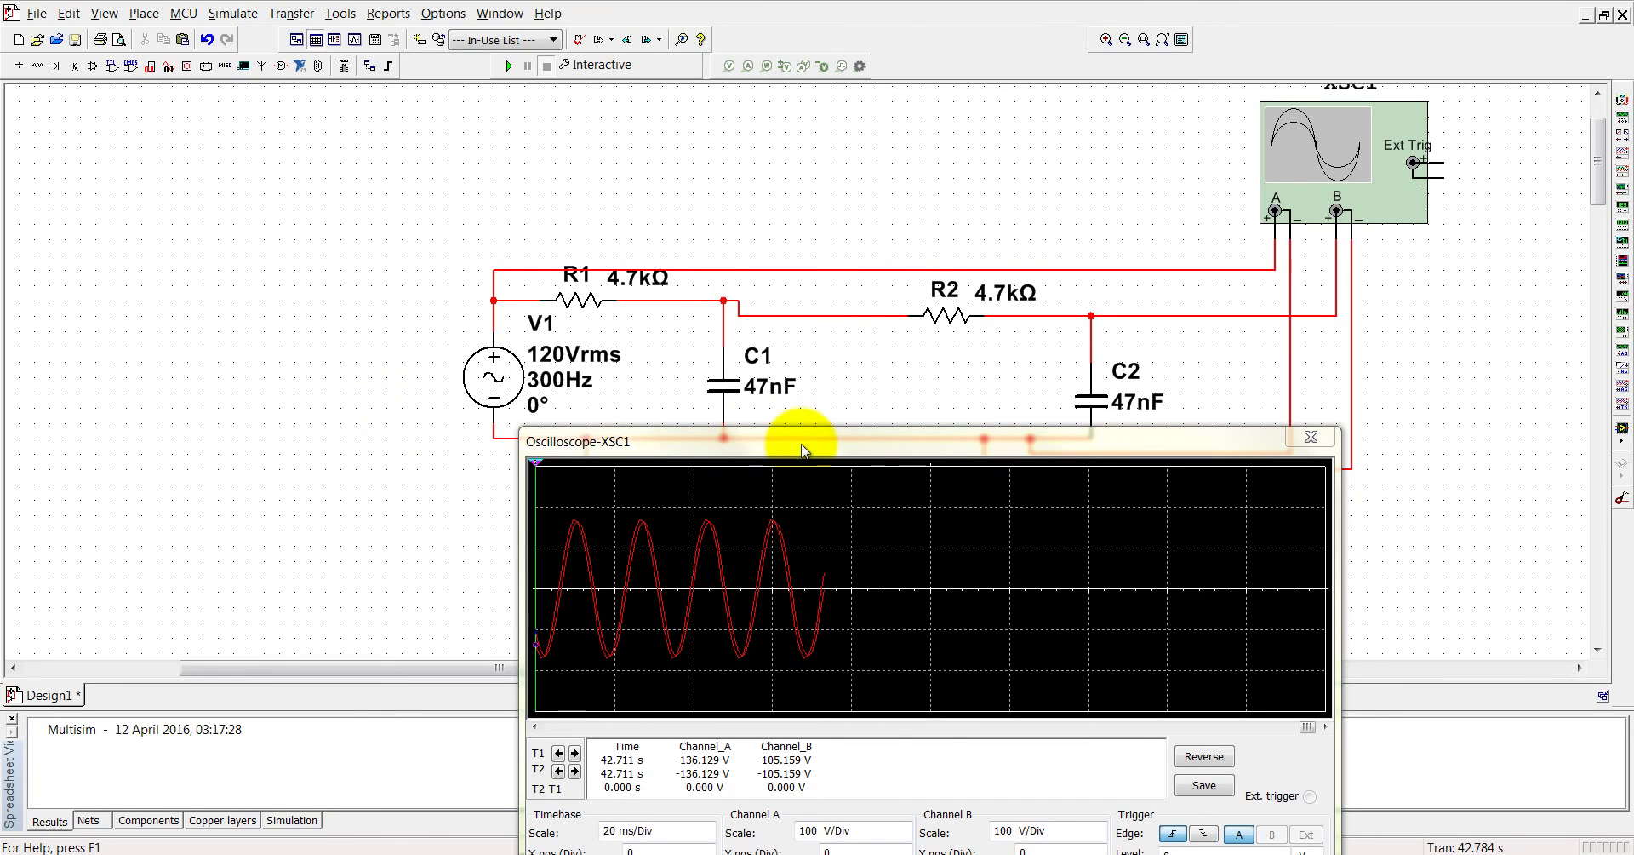
Step: Run the simulation, enlarge the oscilloscope window, and set its timebase to 5 ms/Div
{"action": "left_click", "coordinate": [509, 66]}
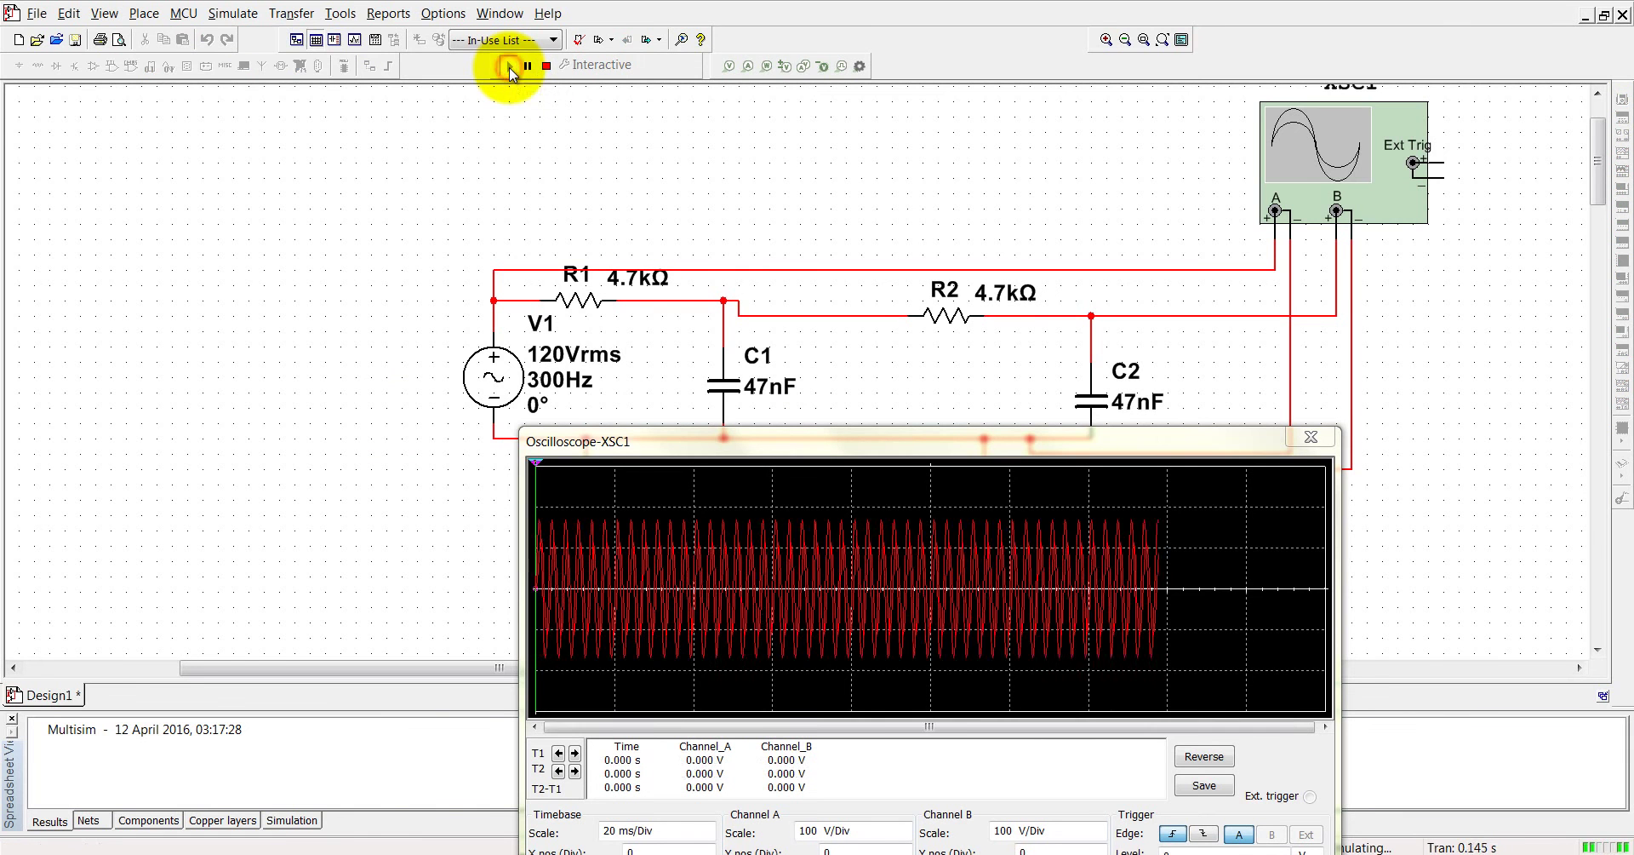
{"action": "mouse_move", "coordinate": [521, 430]}
{"action": "left_mouse_down"}
{"action": "mouse_move", "coordinate": [409, 375]}
{"action": "mouse_move", "coordinate": [324, 189]}
{"action": "left_mouse_up"}
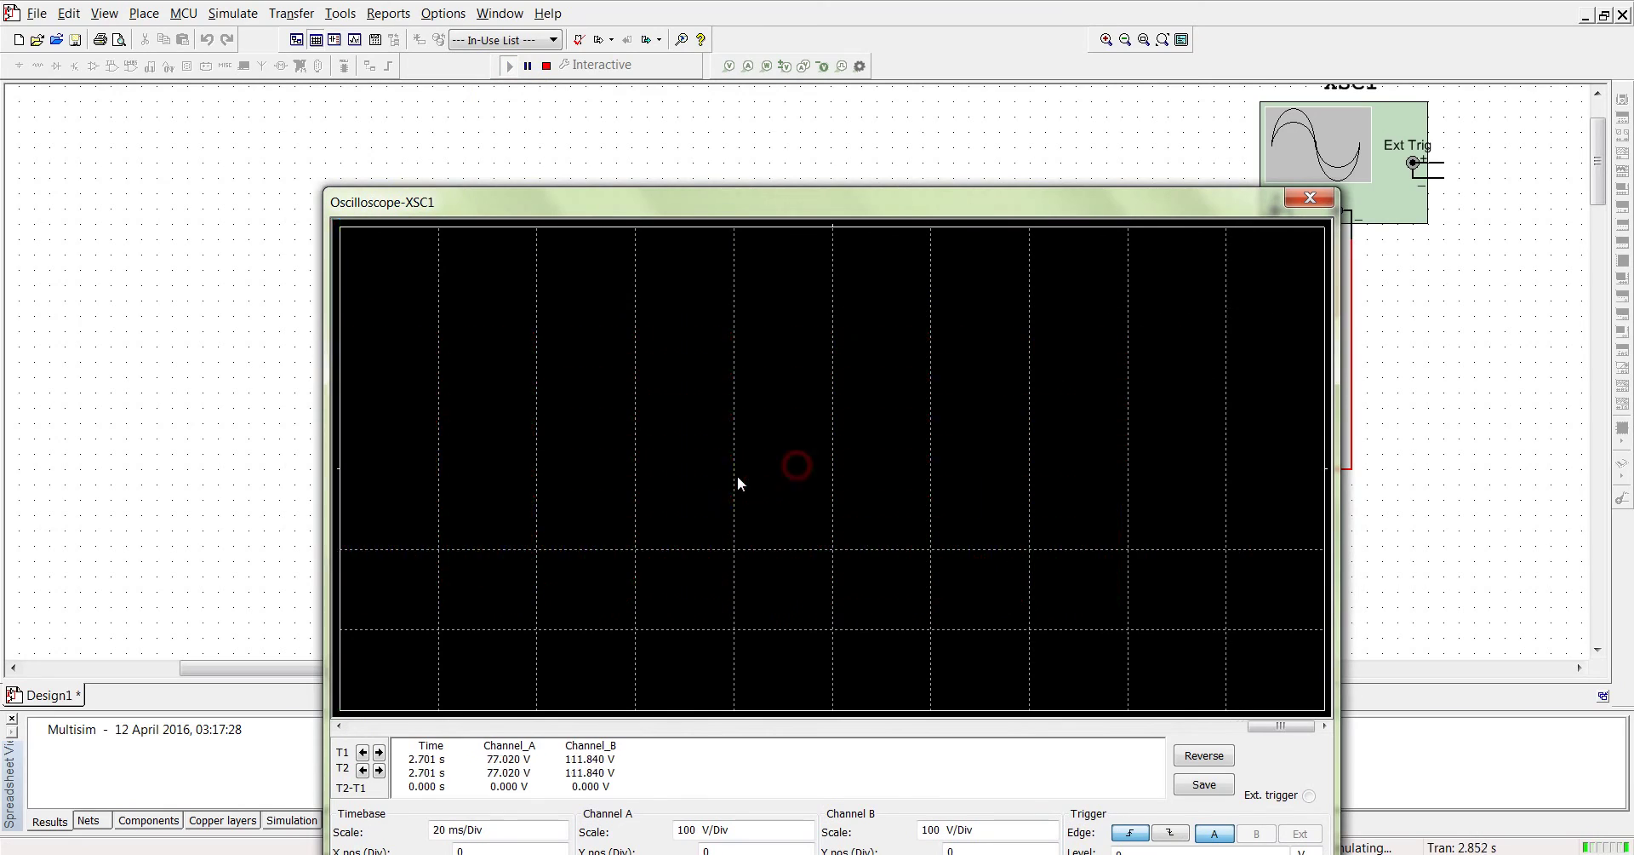
{"action": "left_click_drag", "start_coordinate": [692, 189], "coordinate": [701, 125]}
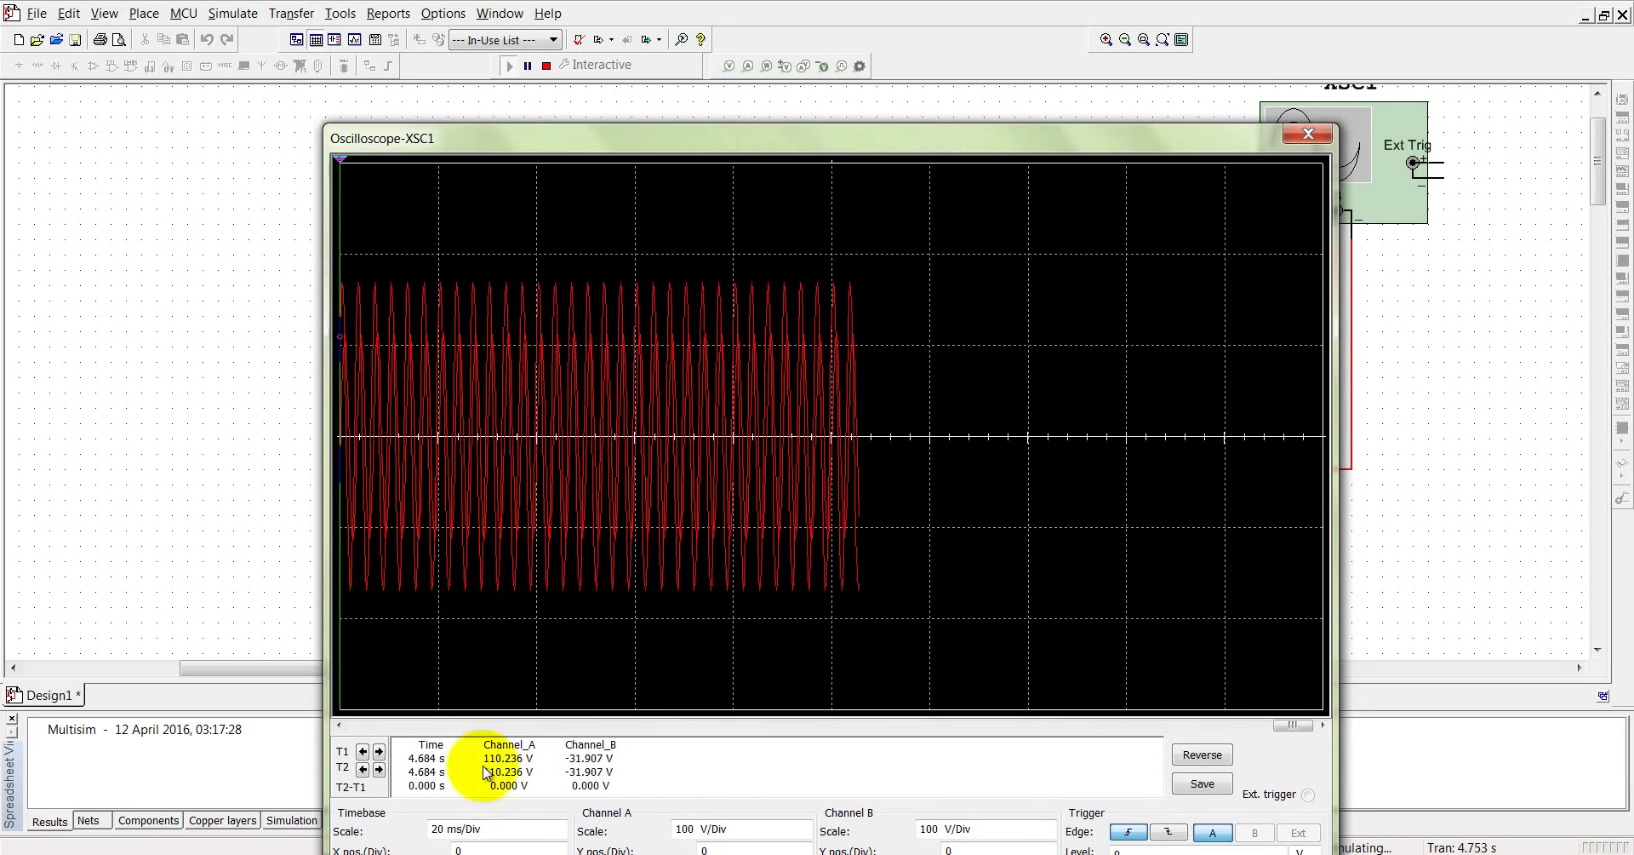
{"action": "left_click", "coordinate": [560, 835]}
{"action": "left_click", "coordinate": [560, 834]}
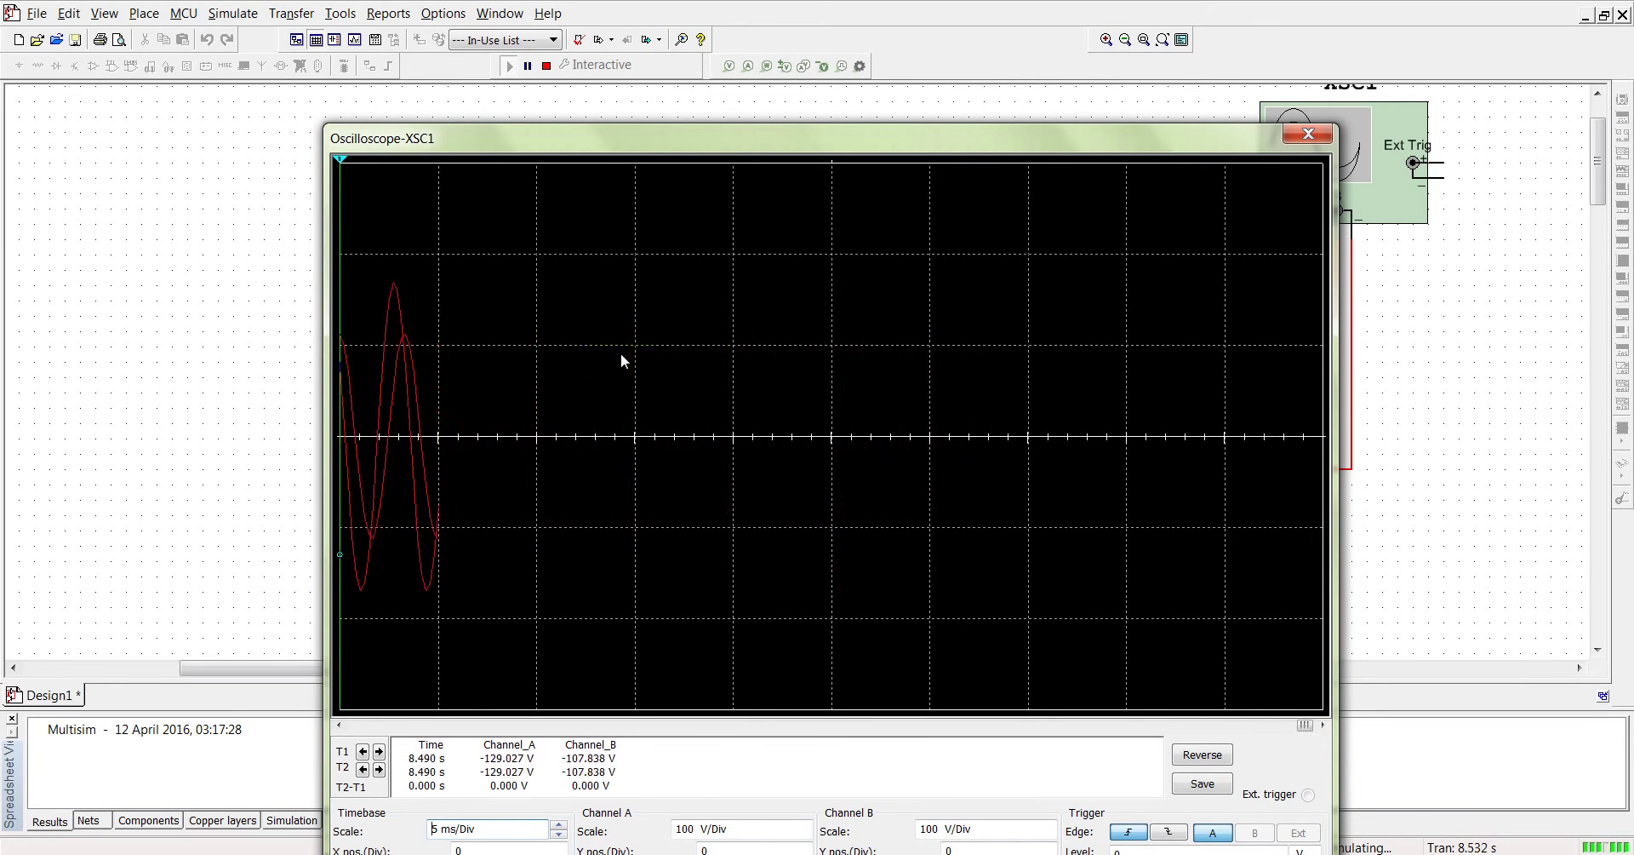
Step: Close the oscilloscope window, stop the simulation, and change the segment color of the channel B wire from C2 to green
{"action": "left_click", "coordinate": [1308, 133]}
{"action": "left_click", "coordinate": [547, 68]}
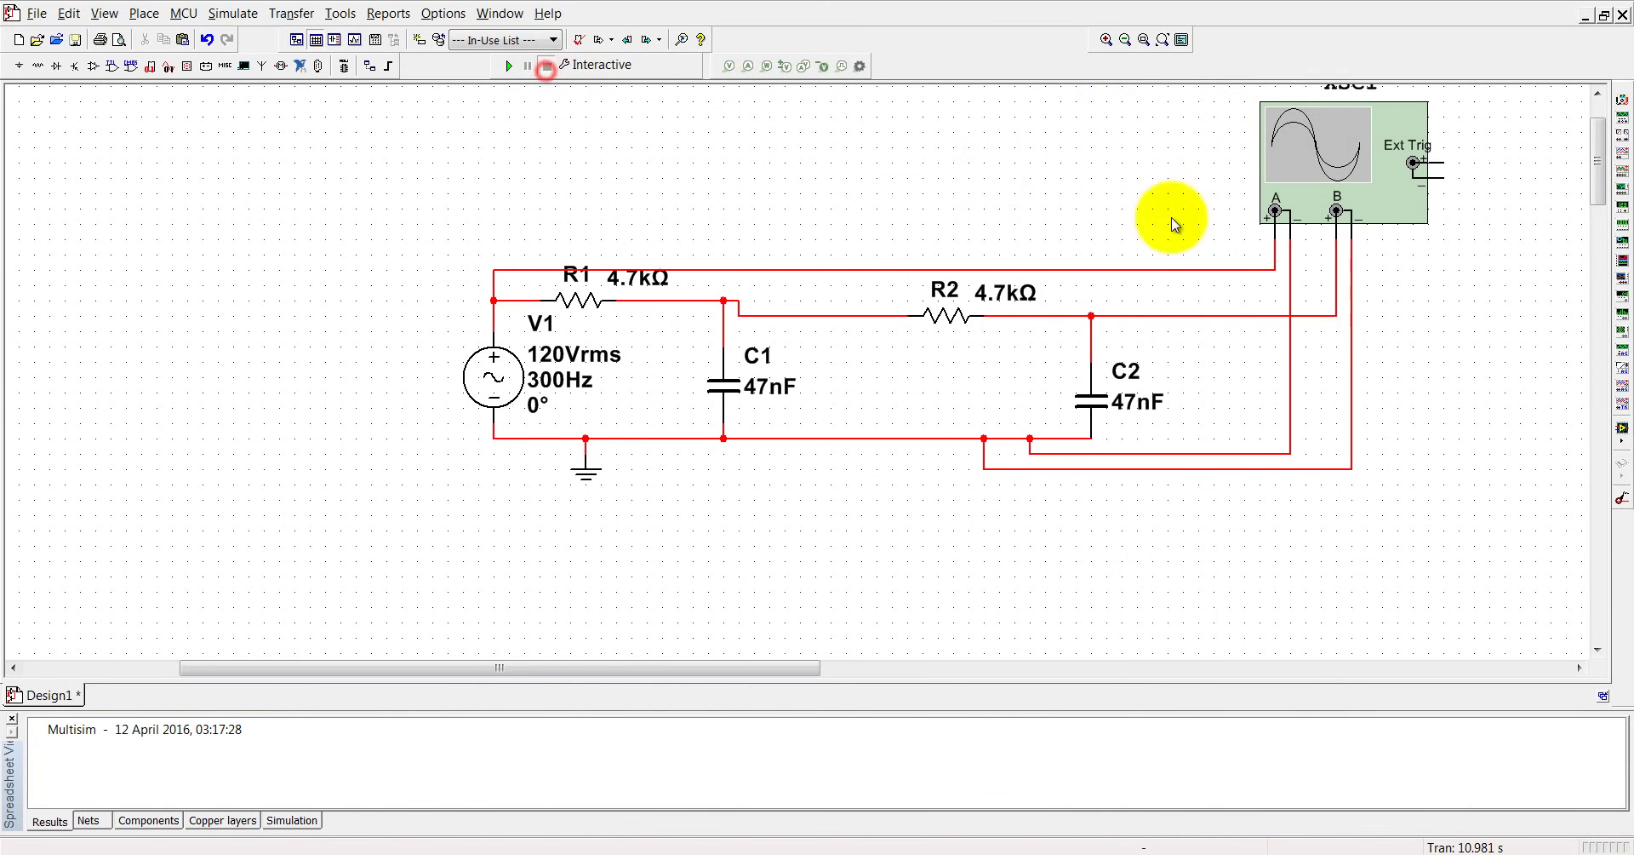
{"action": "right_click", "coordinate": [1324, 320]}
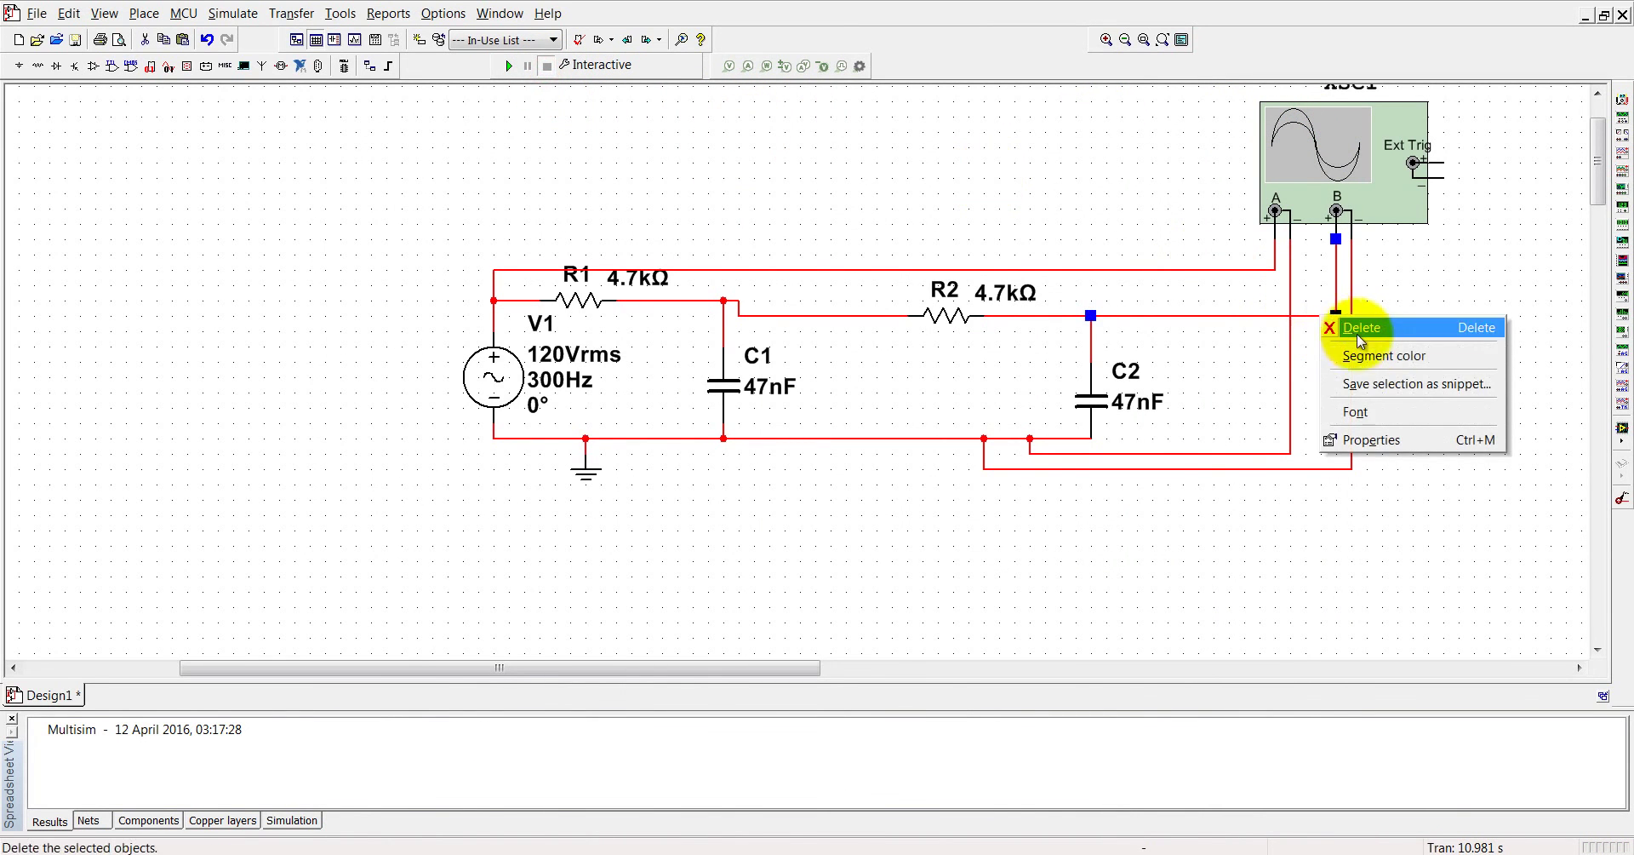
{"action": "left_click", "coordinate": [1356, 349]}
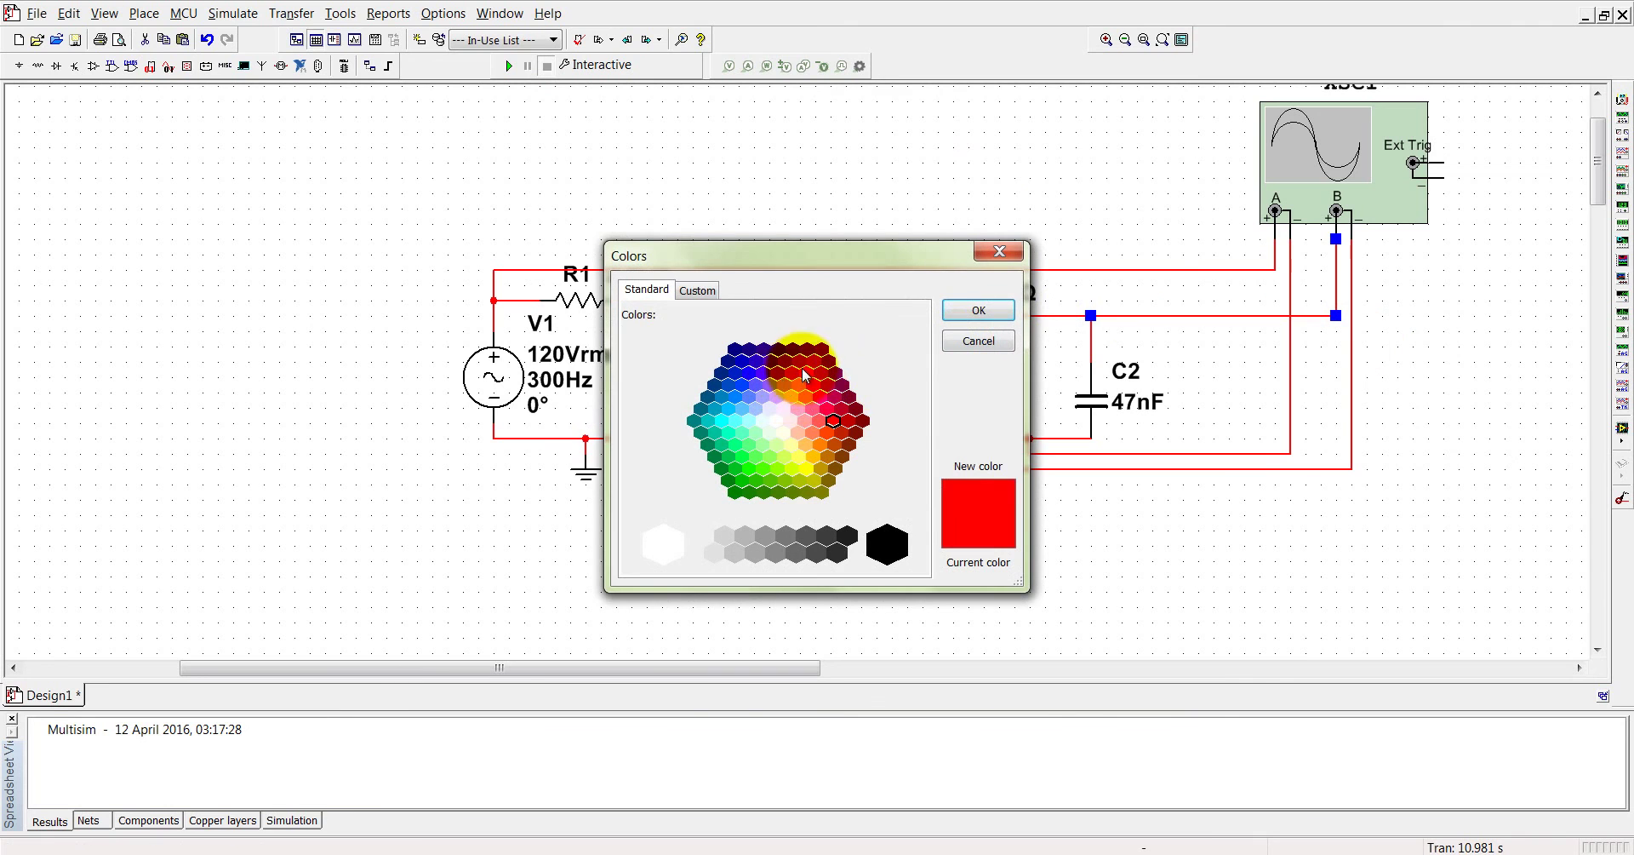
{"action": "left_click", "coordinate": [738, 448]}
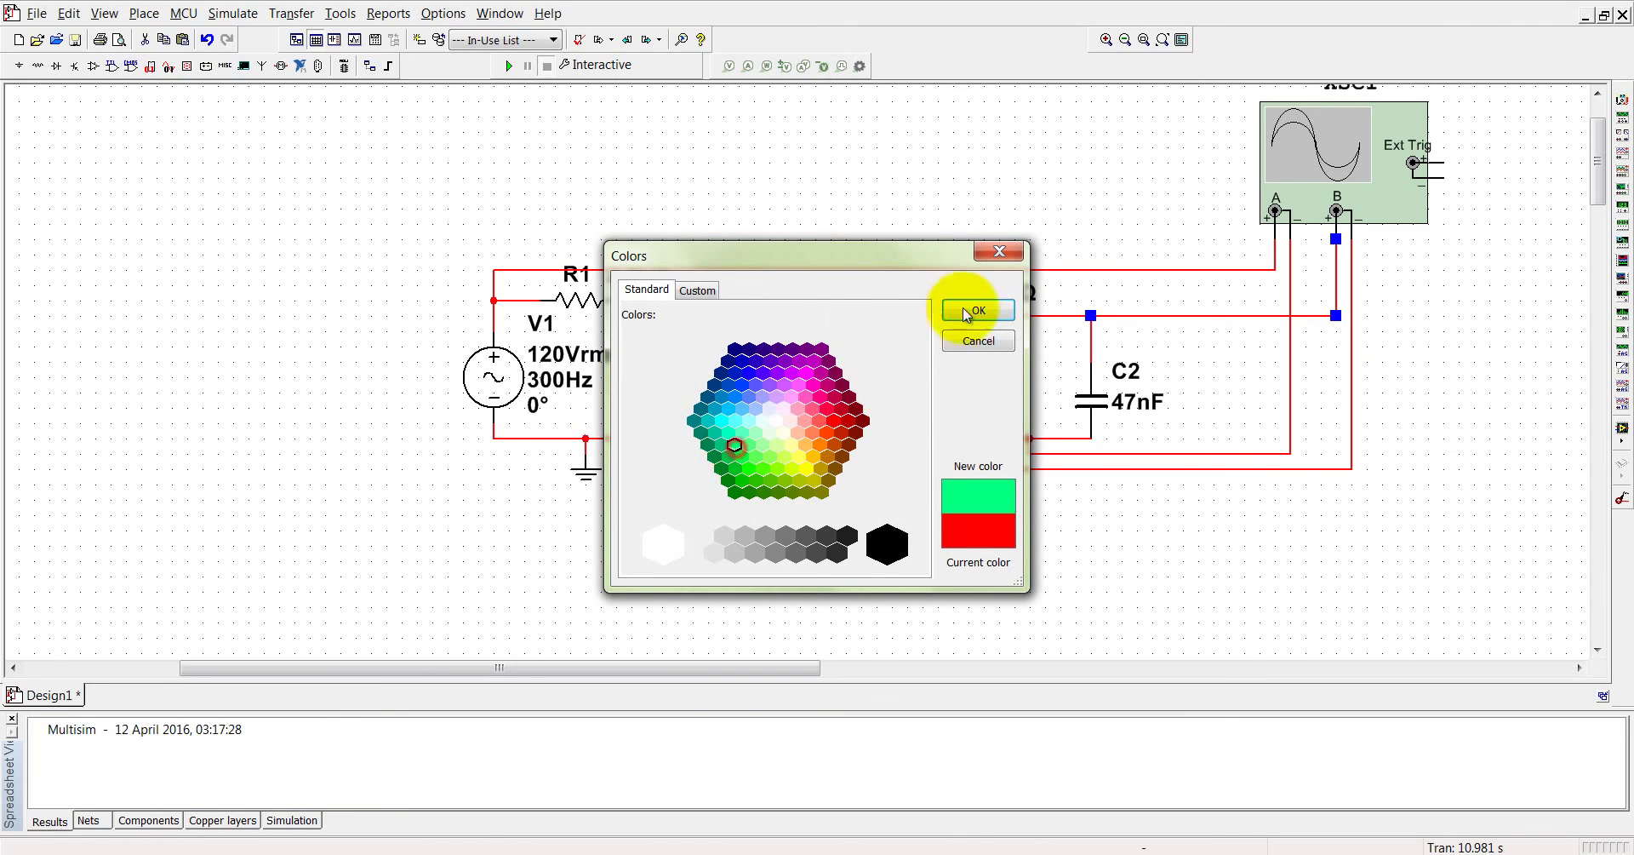
{"action": "left_click", "coordinate": [976, 313]}
Step: Rerun the simulation to compare the input and output traces on the oscilloscope, closing its window and stopping the run when done
{"action": "left_click", "coordinate": [509, 67]}
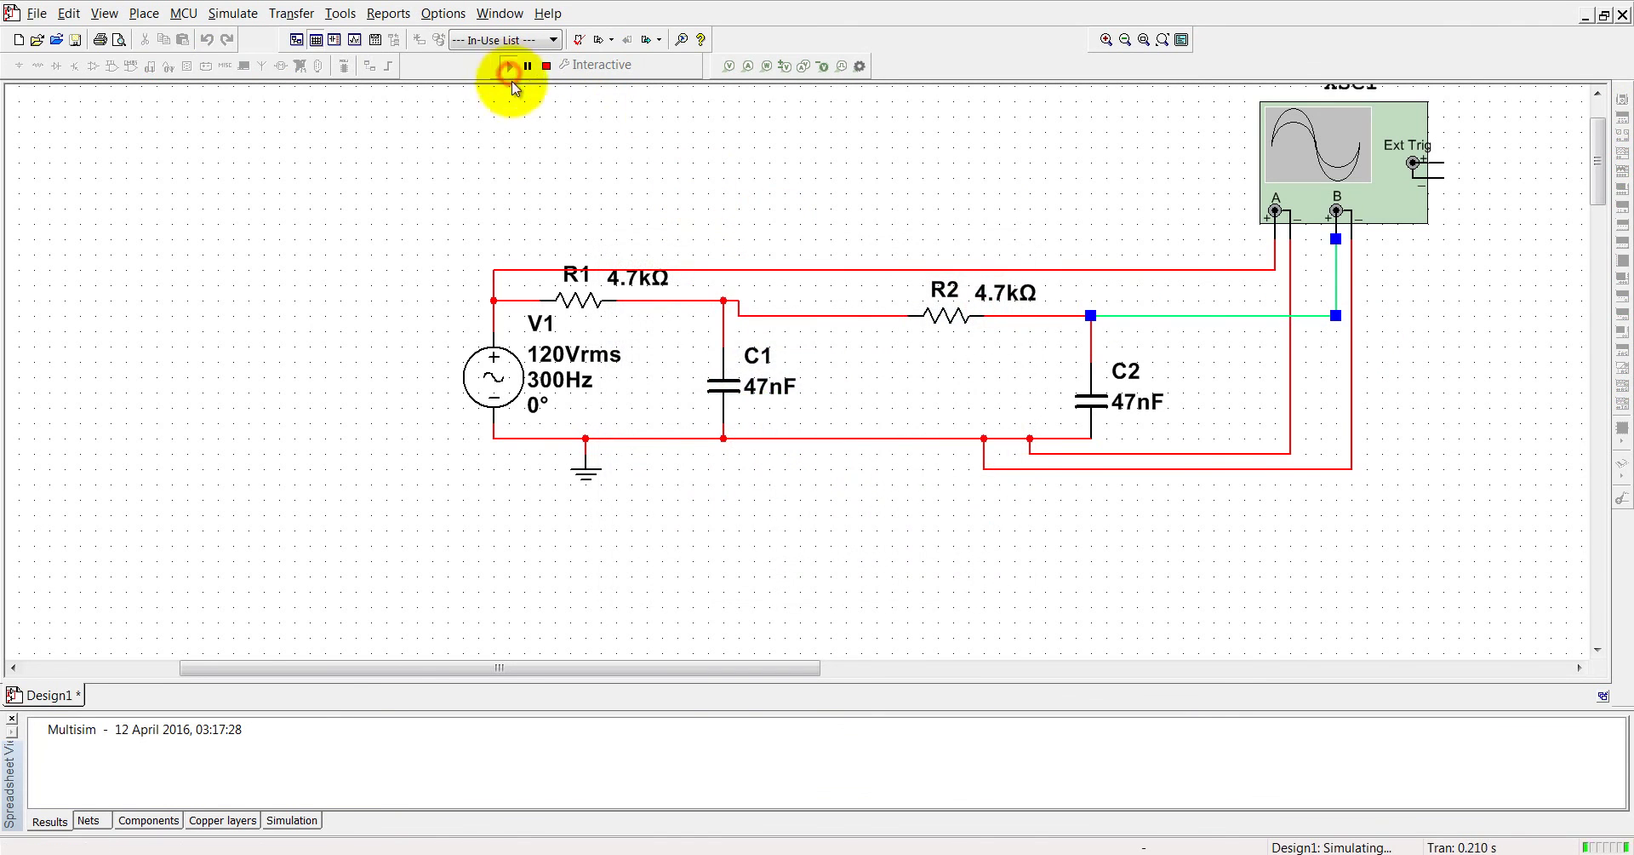
{"action": "double_click", "coordinate": [1305, 163]}
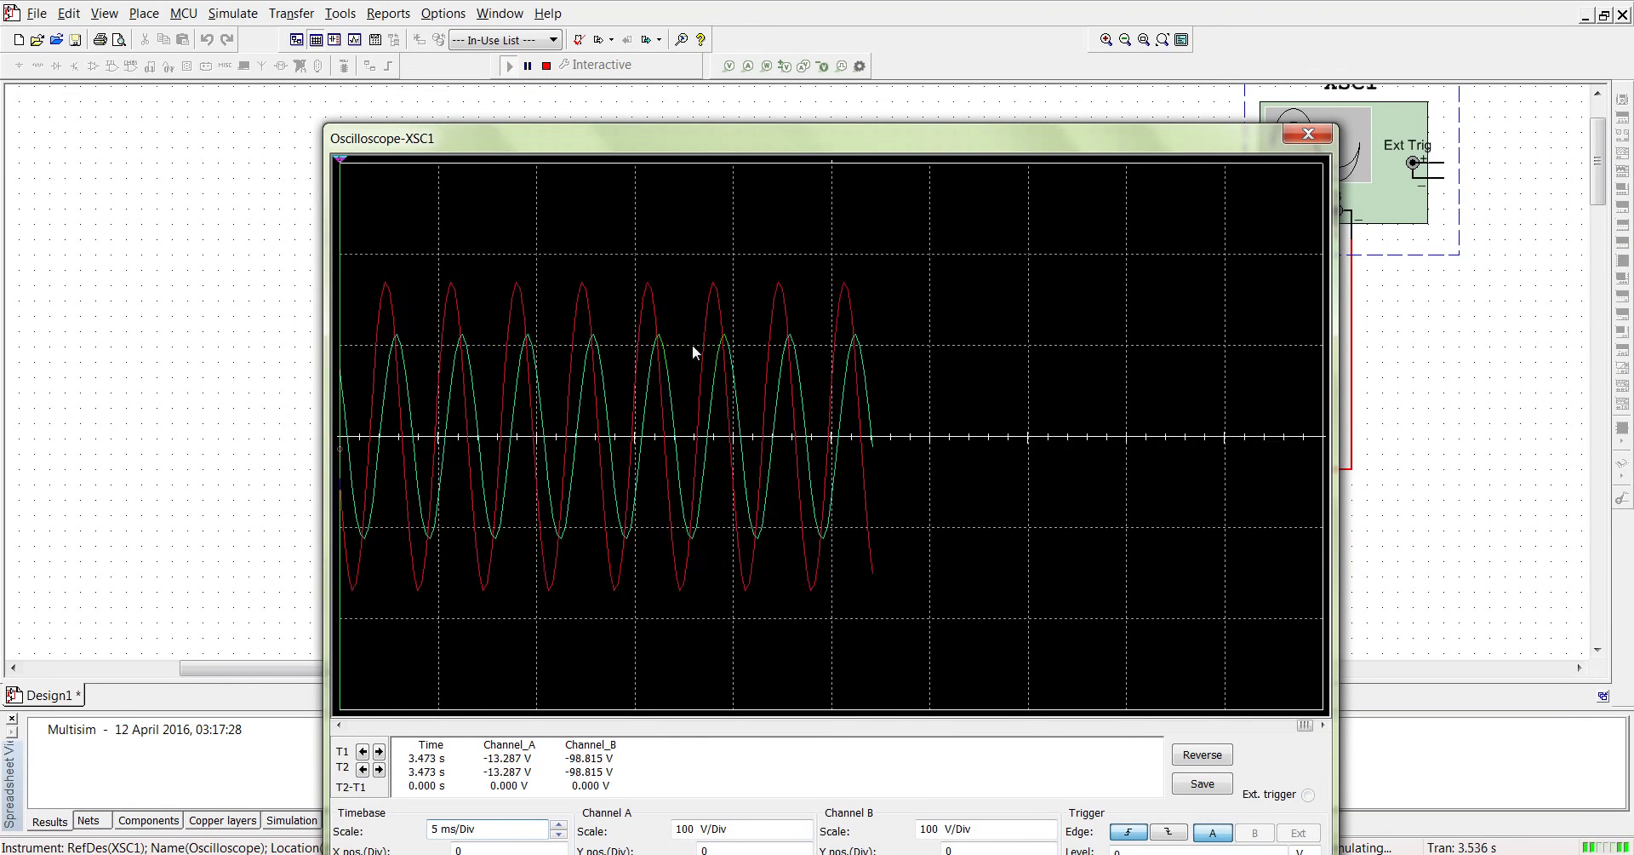
{"action": "left_click", "coordinate": [1306, 135]}
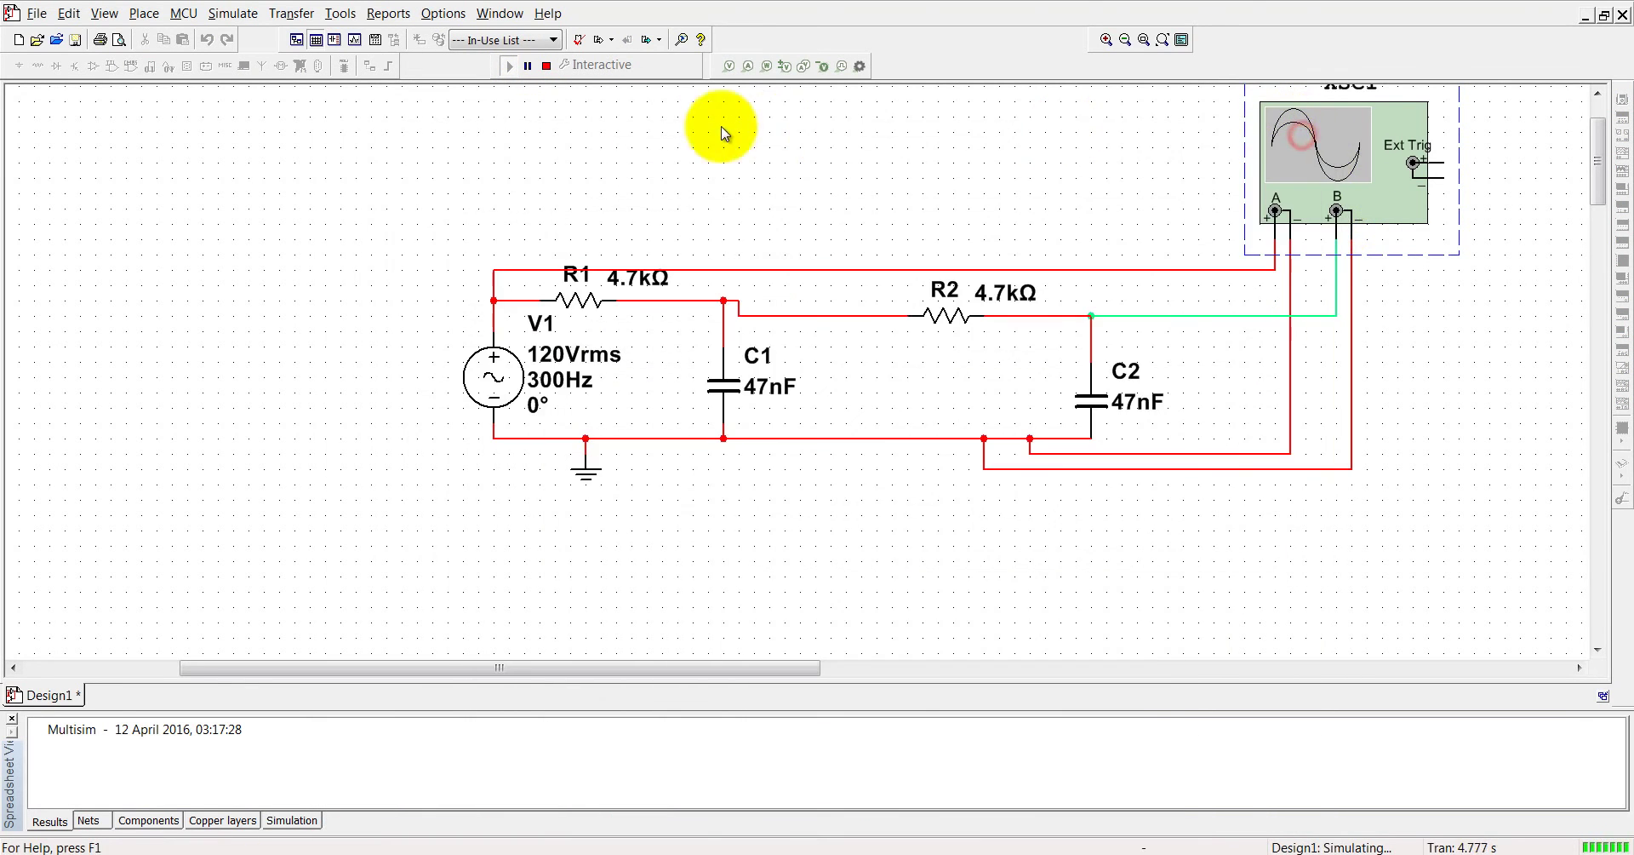
{"action": "left_click", "coordinate": [550, 65]}
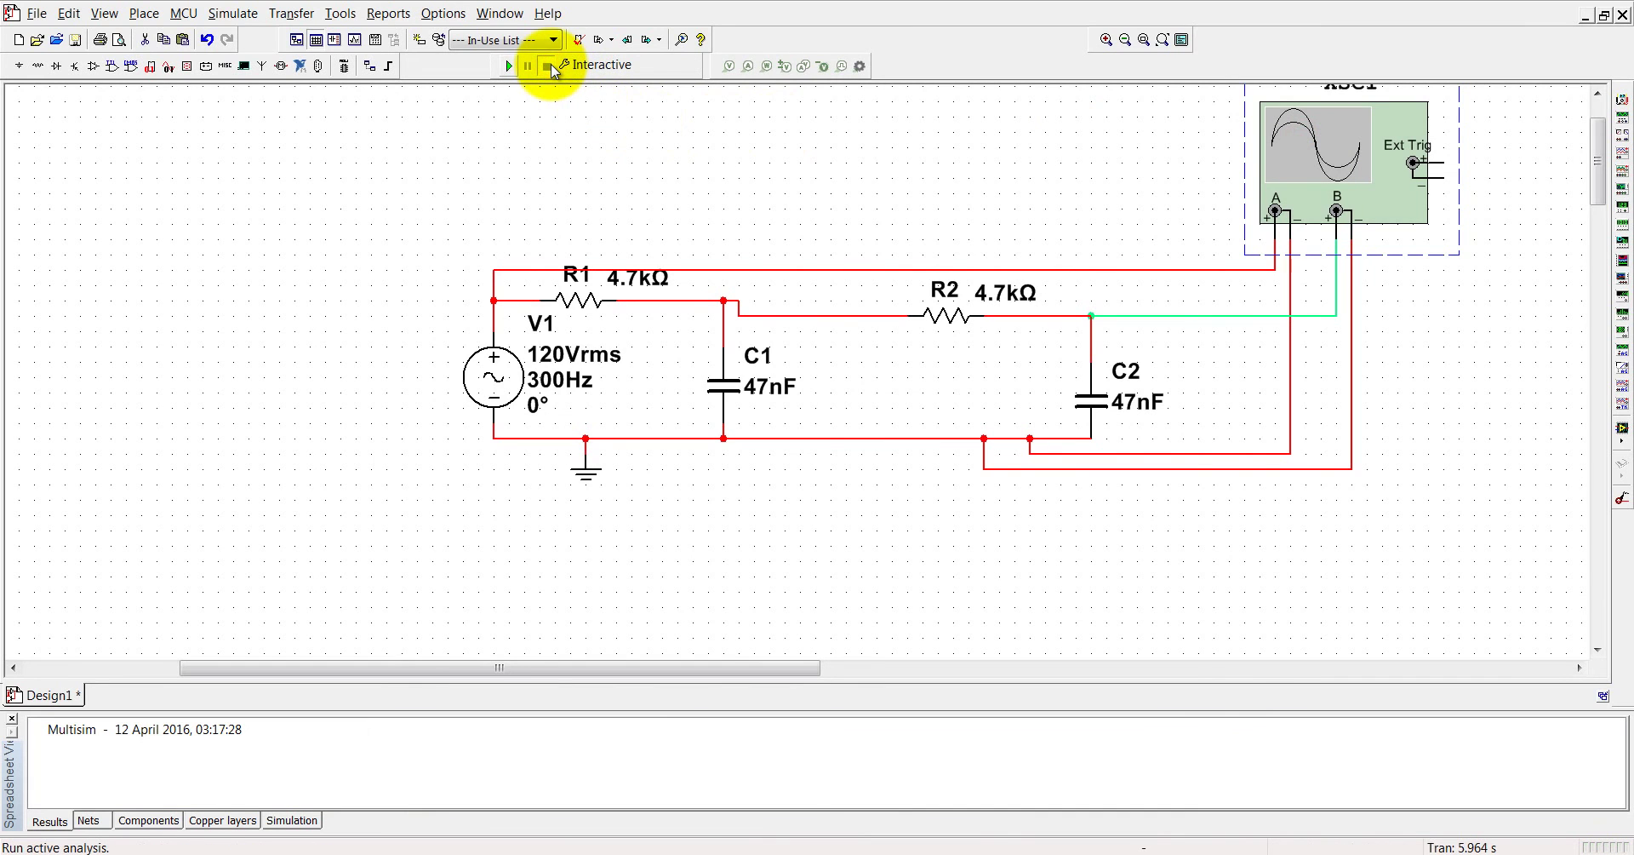
Step: Make Transient the active analysis with an end time of 10 s and save the settings
{"action": "left_click", "coordinate": [617, 72]}
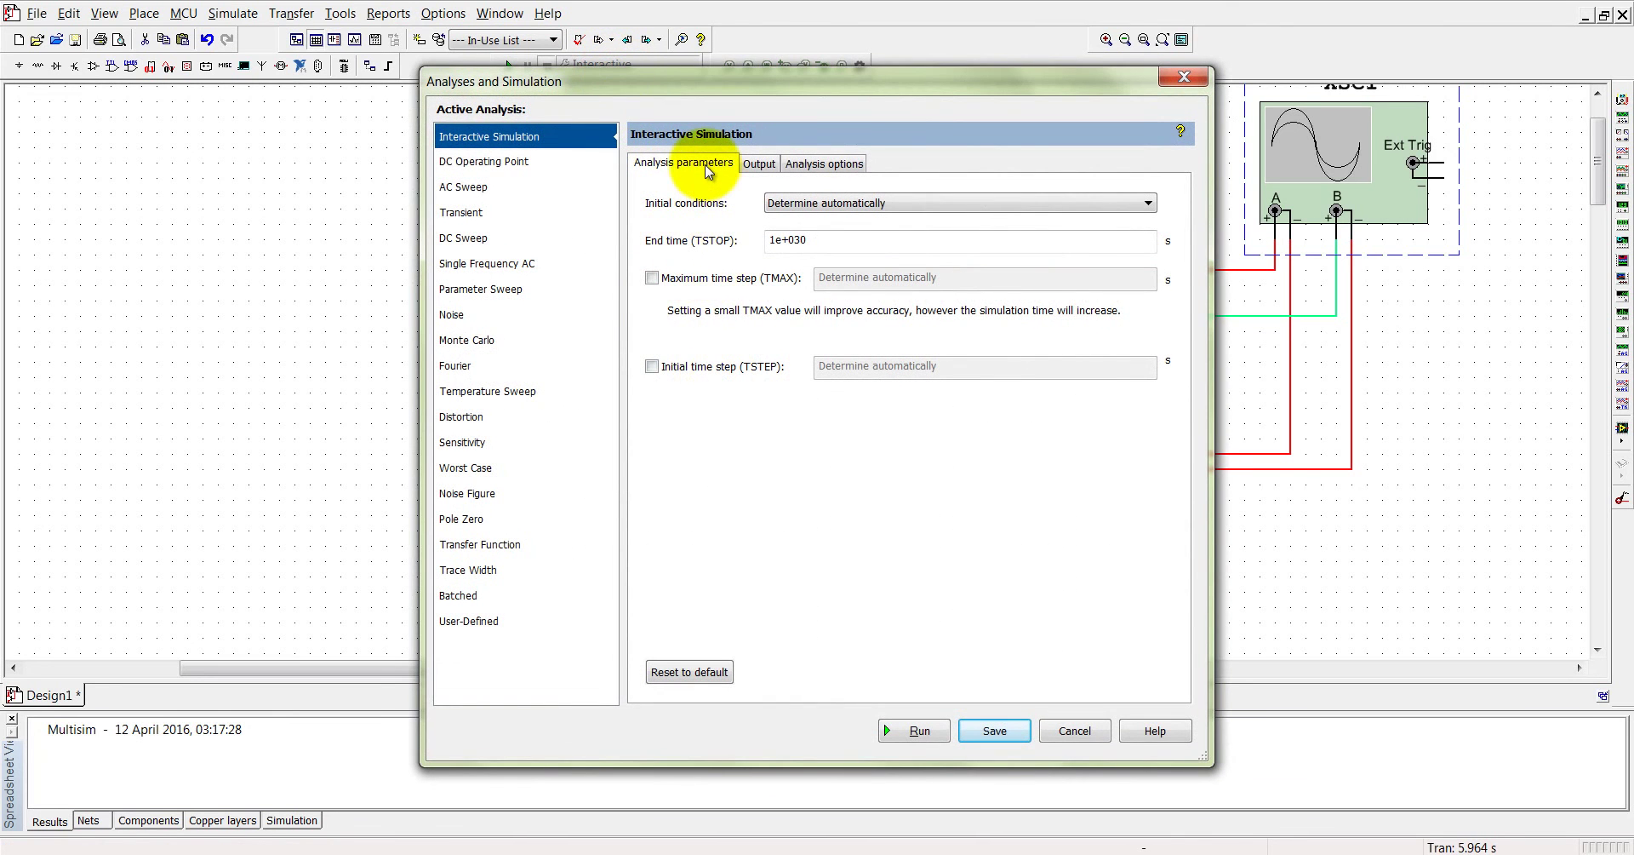
{"action": "left_click", "coordinate": [456, 212]}
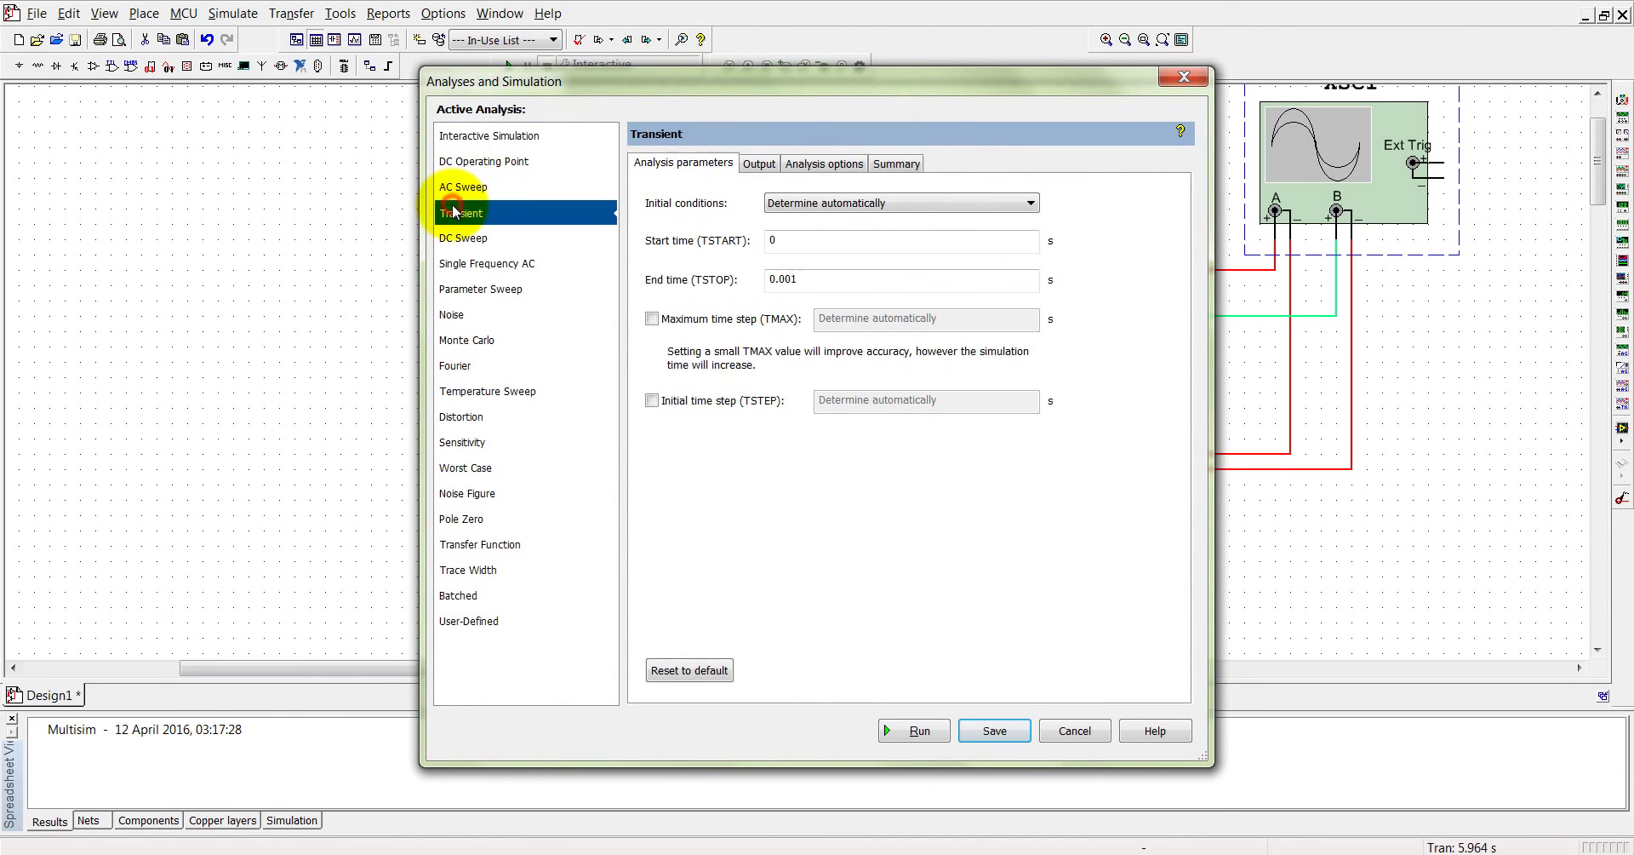
{"action": "left_click", "coordinate": [467, 263]}
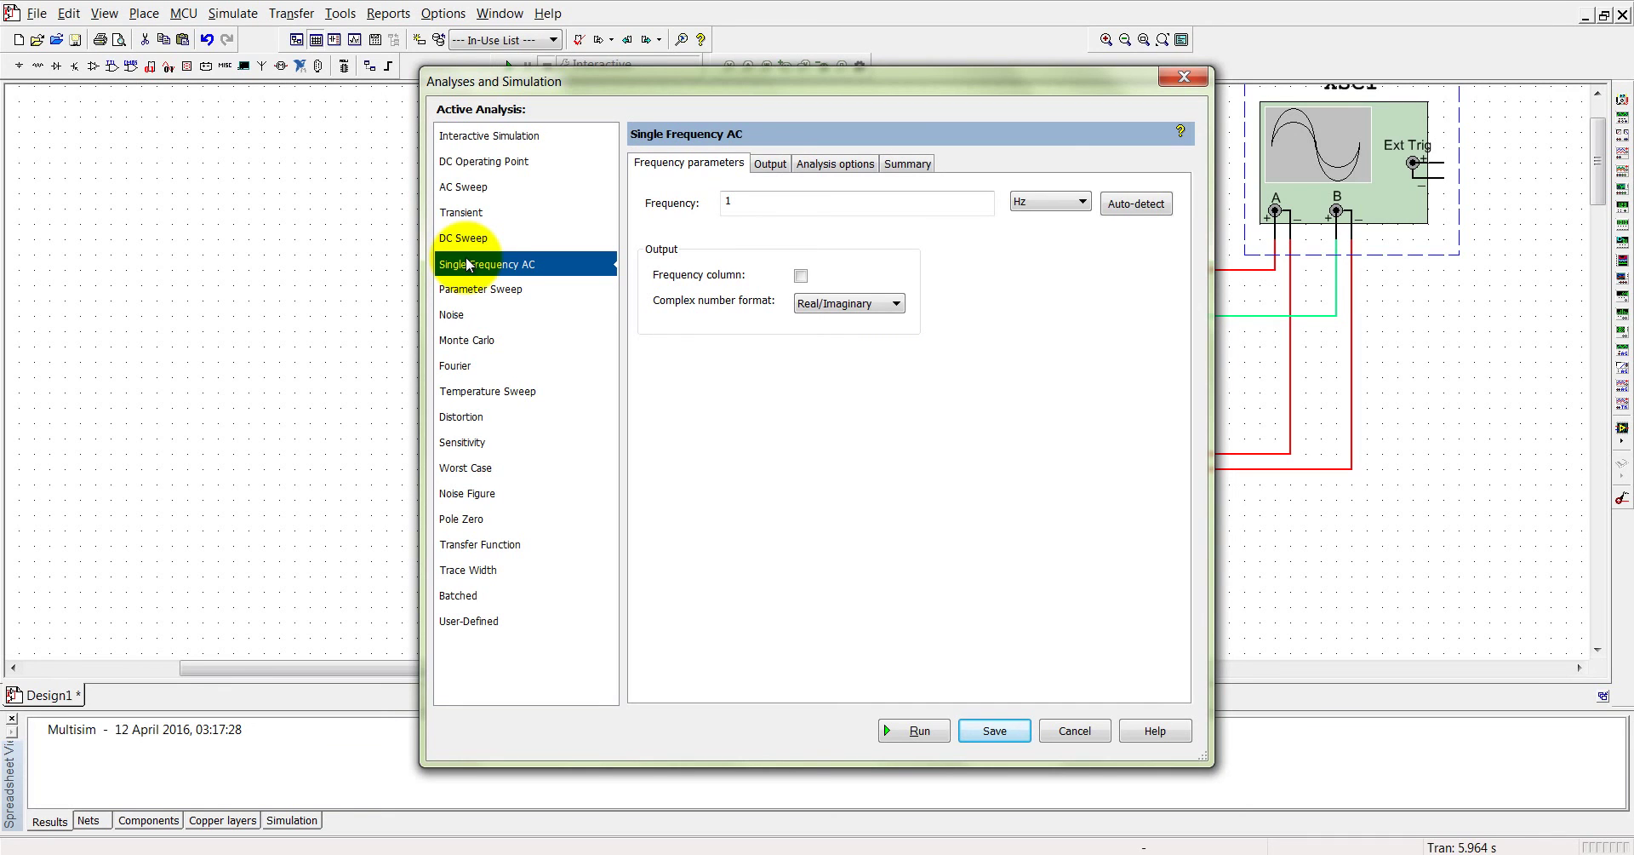
{"action": "left_click", "coordinate": [475, 213]}
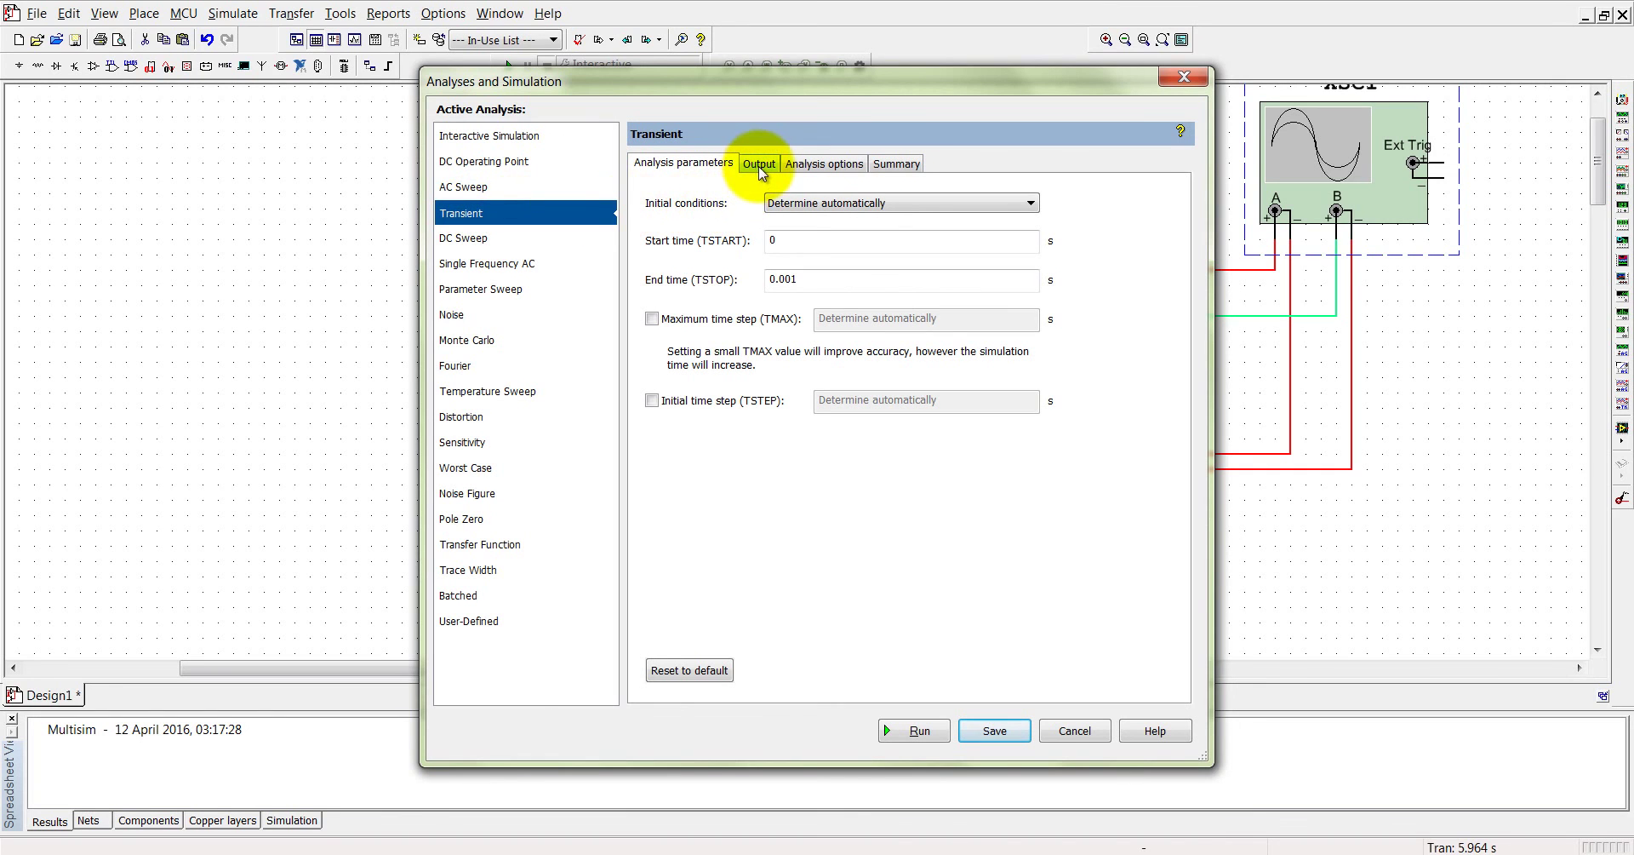
{"action": "left_click_drag", "start_coordinate": [800, 286], "coordinate": [754, 279]}
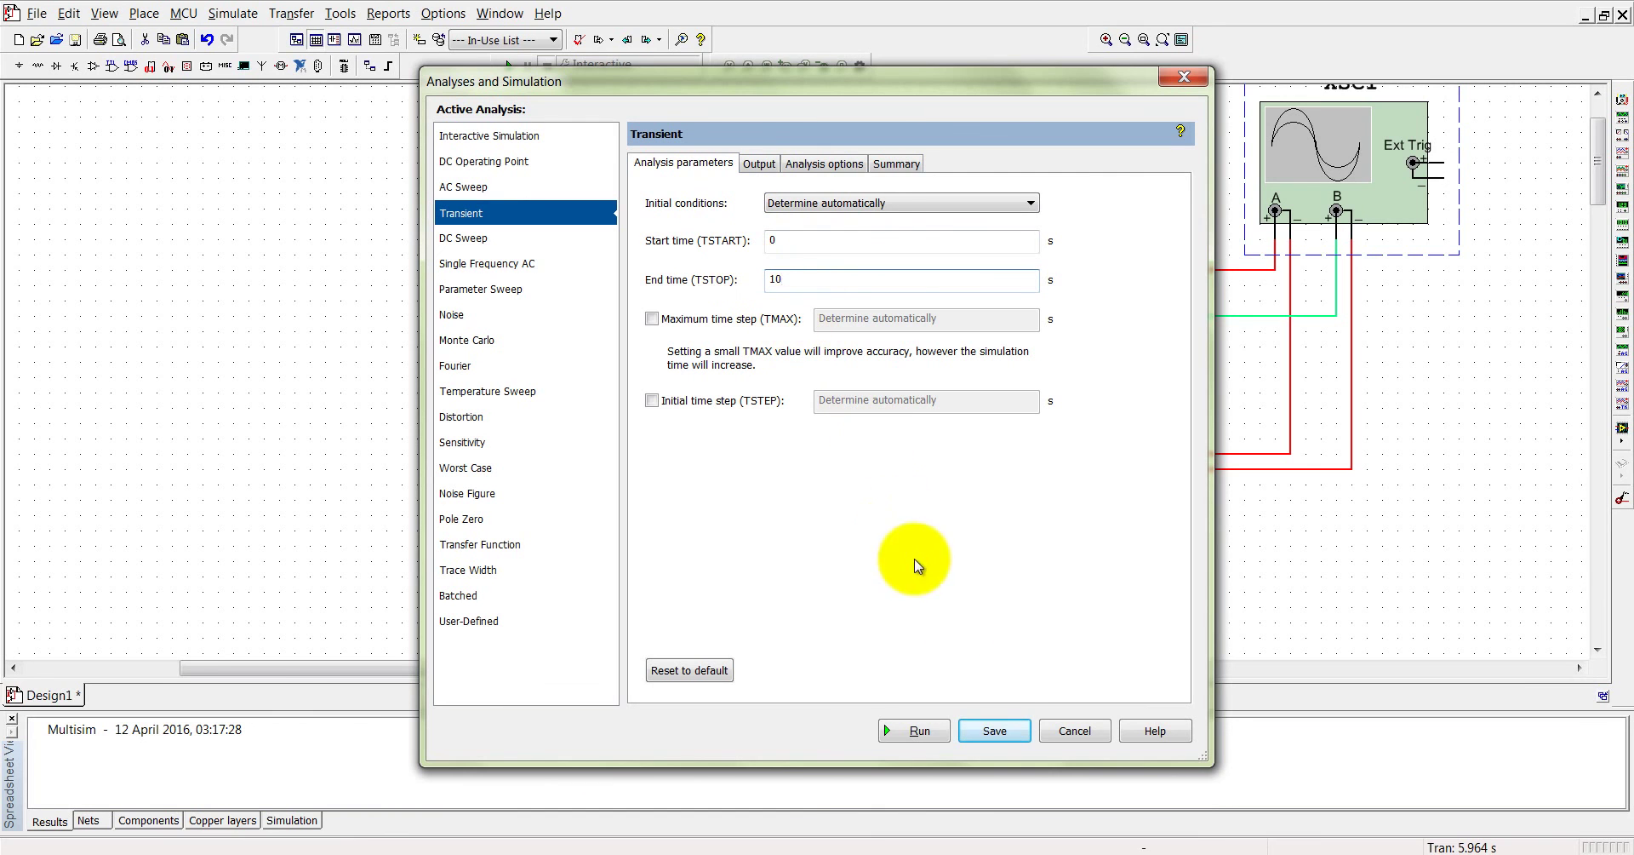
{"action": "left_click", "coordinate": [746, 161]}
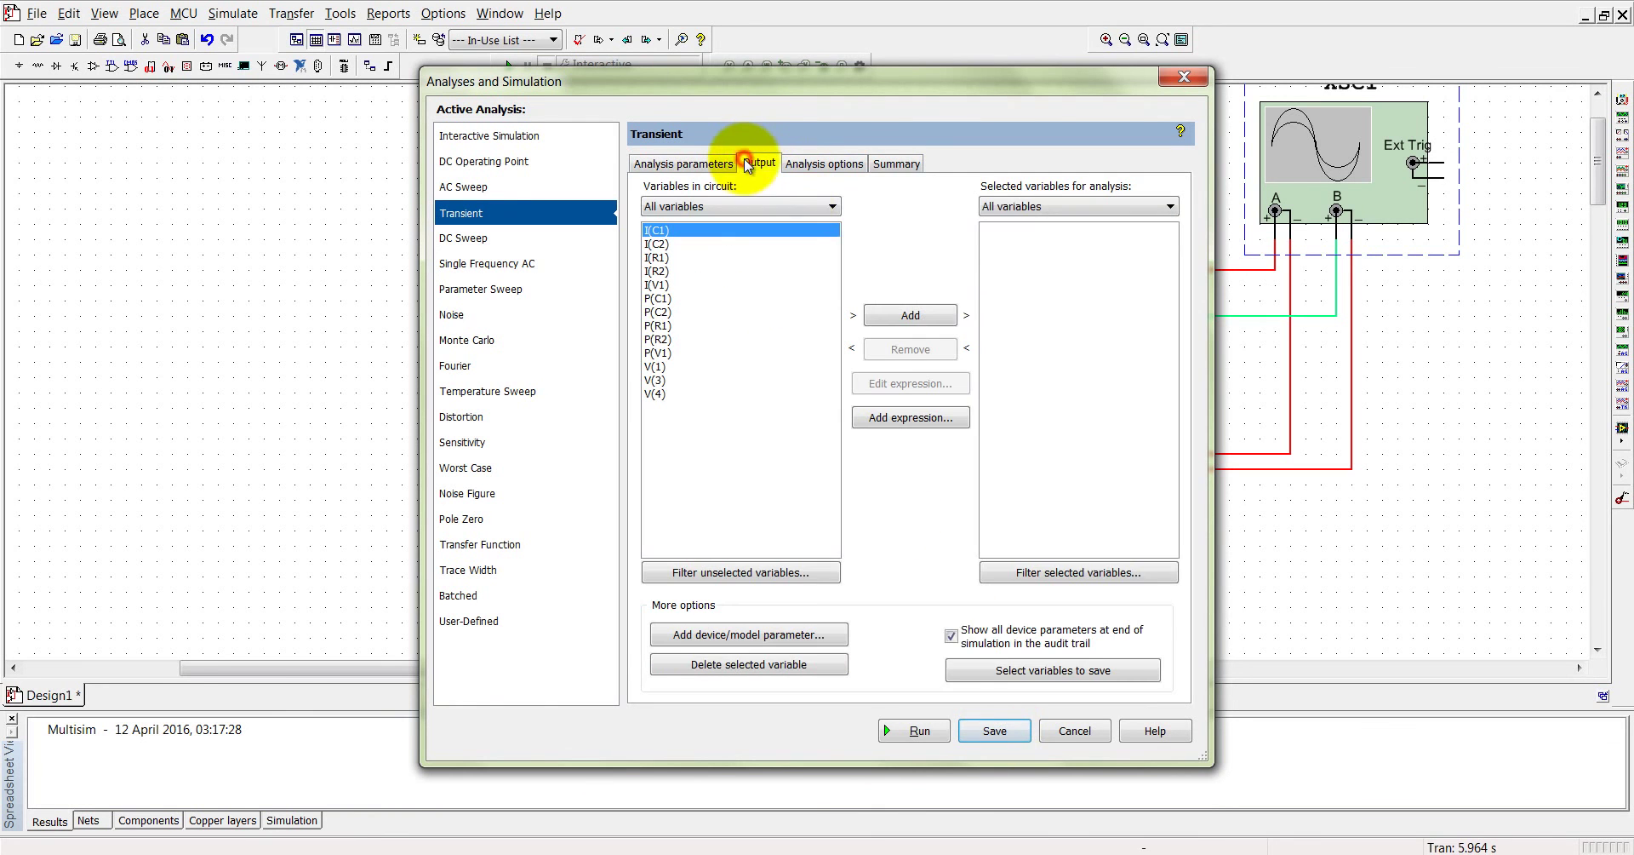
{"action": "left_click", "coordinate": [994, 731]}
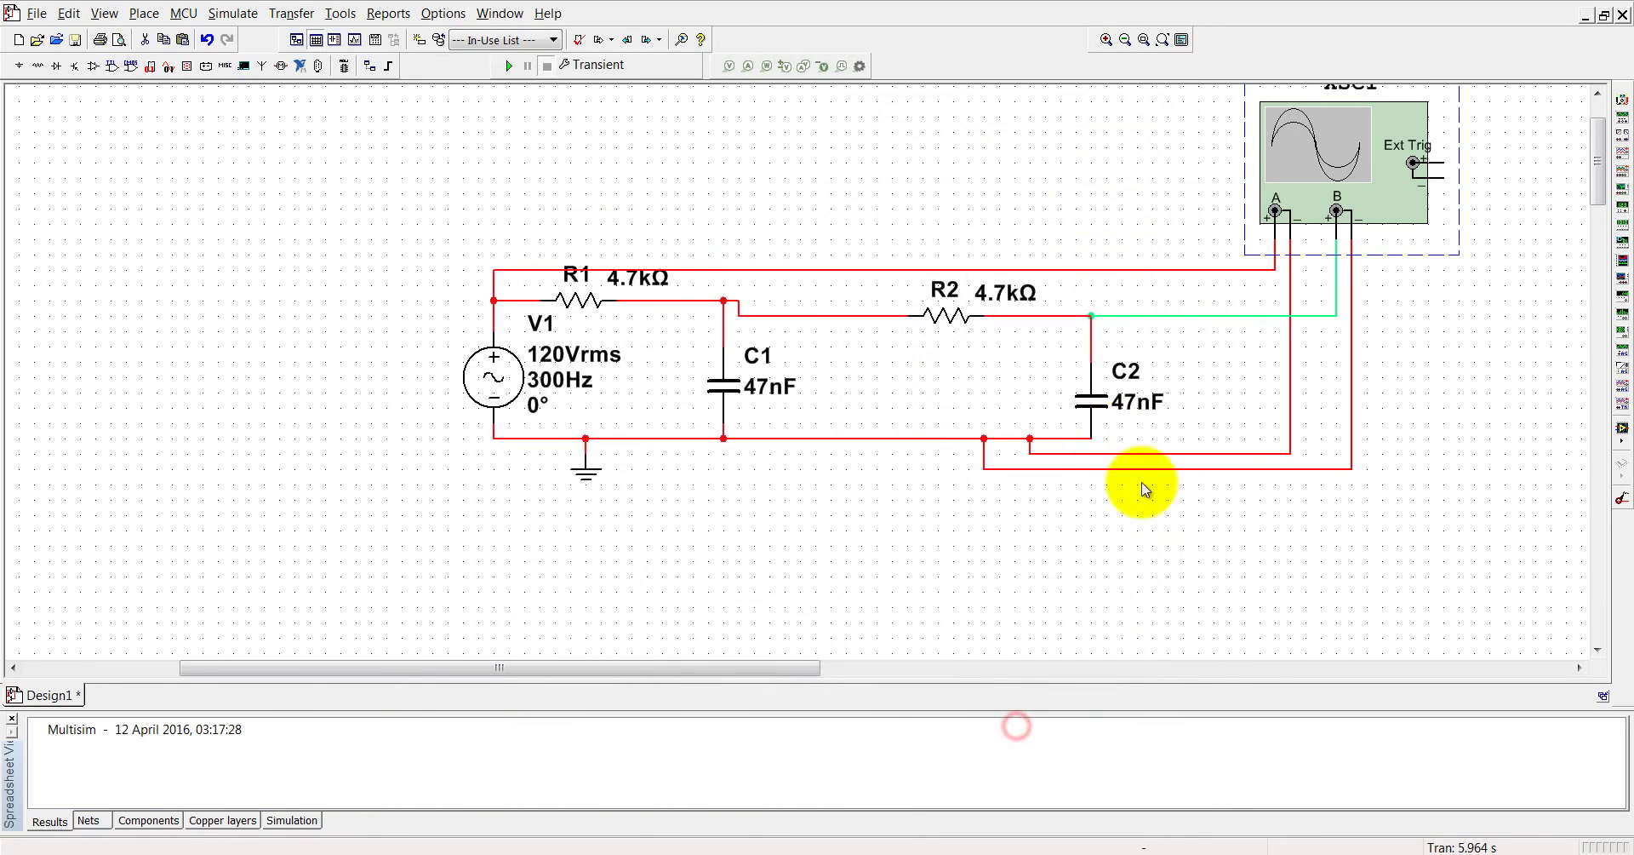
Step: Check the net names of the output wire above C2 and the input wire between V1 and channel A, without changing them
{"action": "right_click", "coordinate": [1093, 344]}
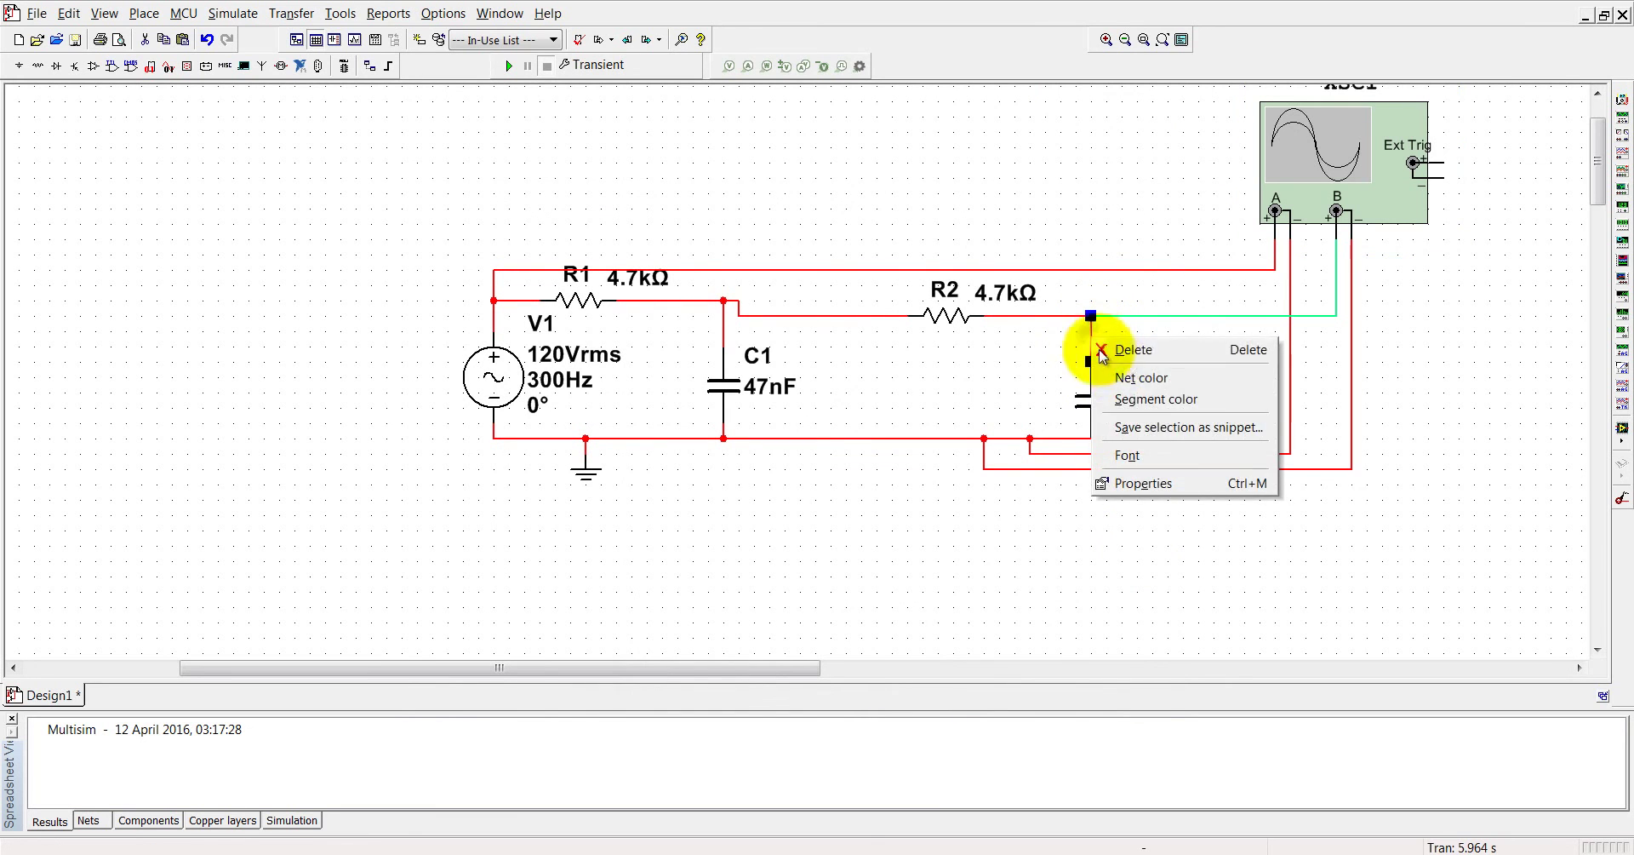
{"action": "left_click", "coordinate": [1159, 481]}
{"action": "left_click", "coordinate": [794, 704]}
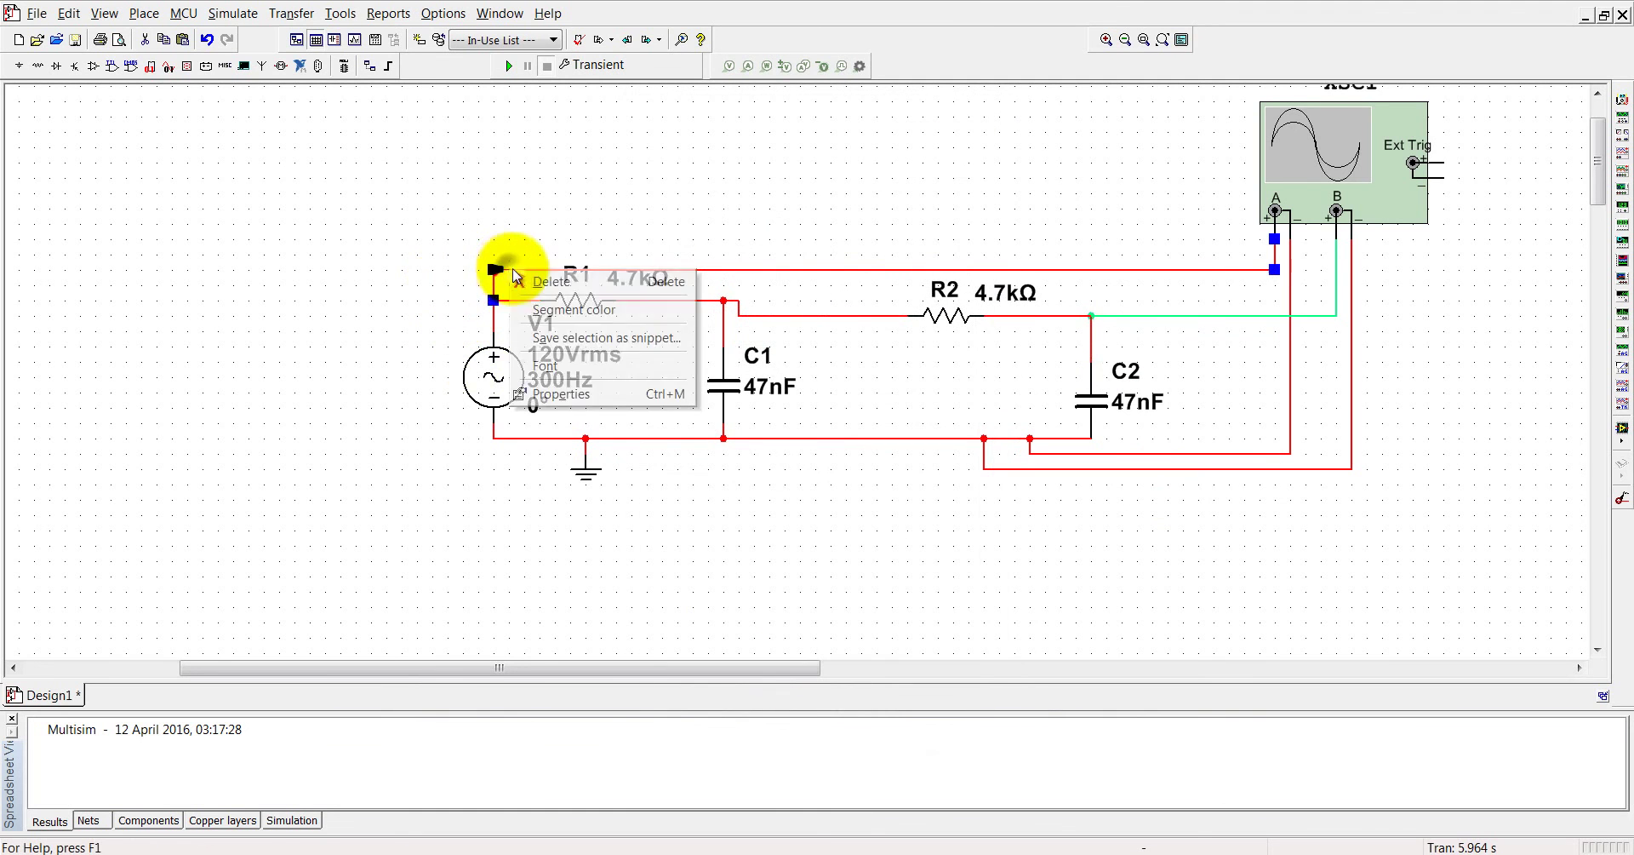
{"action": "right_click", "coordinate": [512, 271]}
{"action": "left_click", "coordinate": [582, 399]}
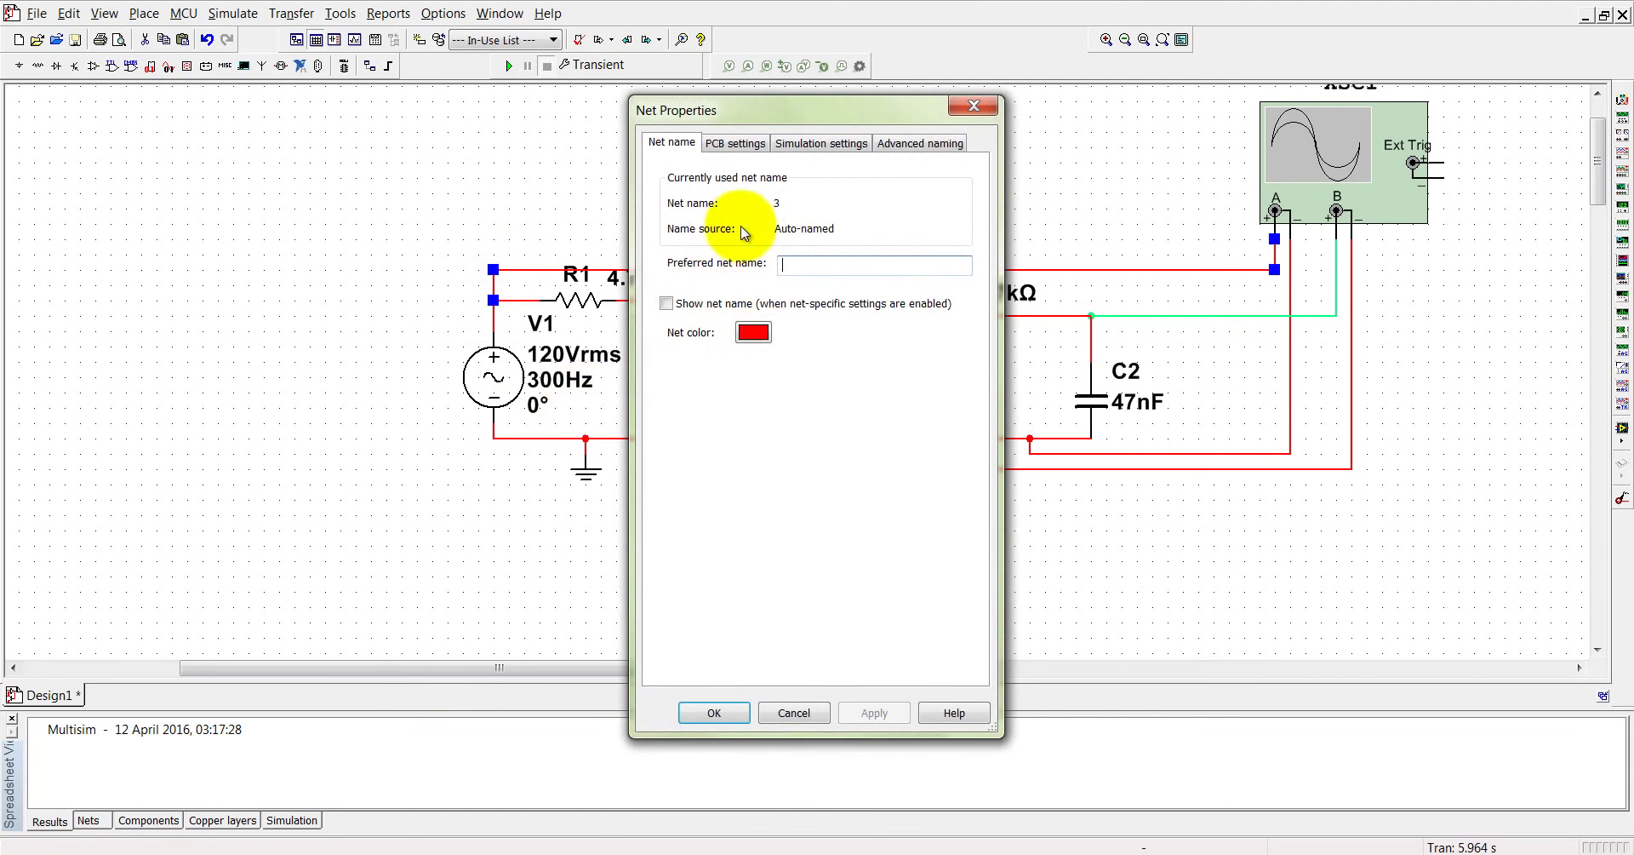
{"action": "left_click", "coordinate": [789, 706]}
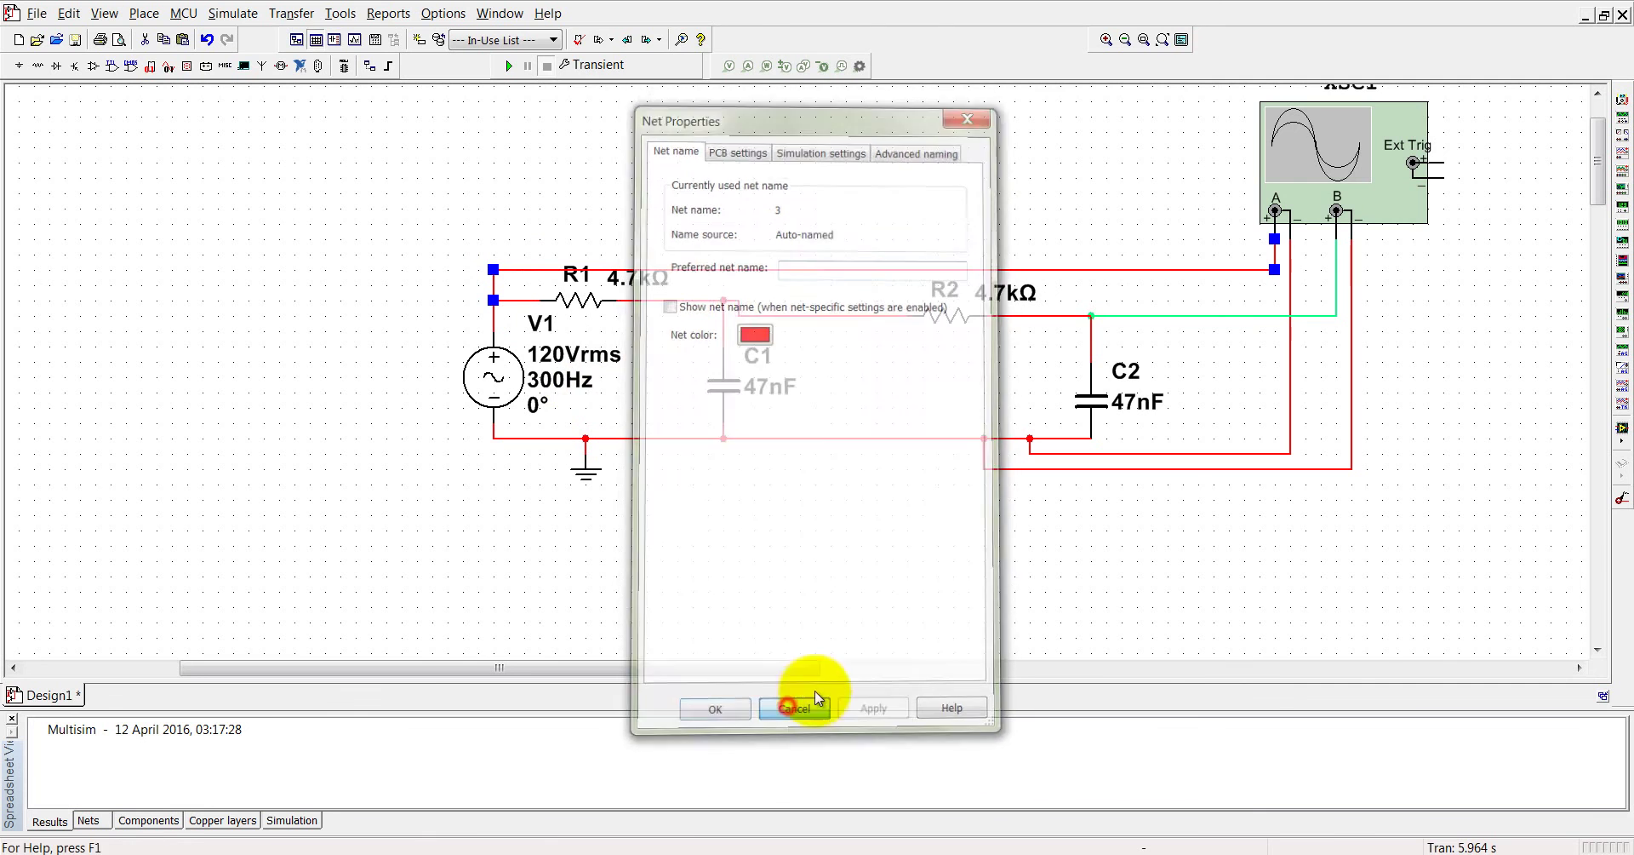
Step: Add V(3) and V(4) as output variables of the Transient analysis and run it
{"action": "left_click", "coordinate": [575, 65]}
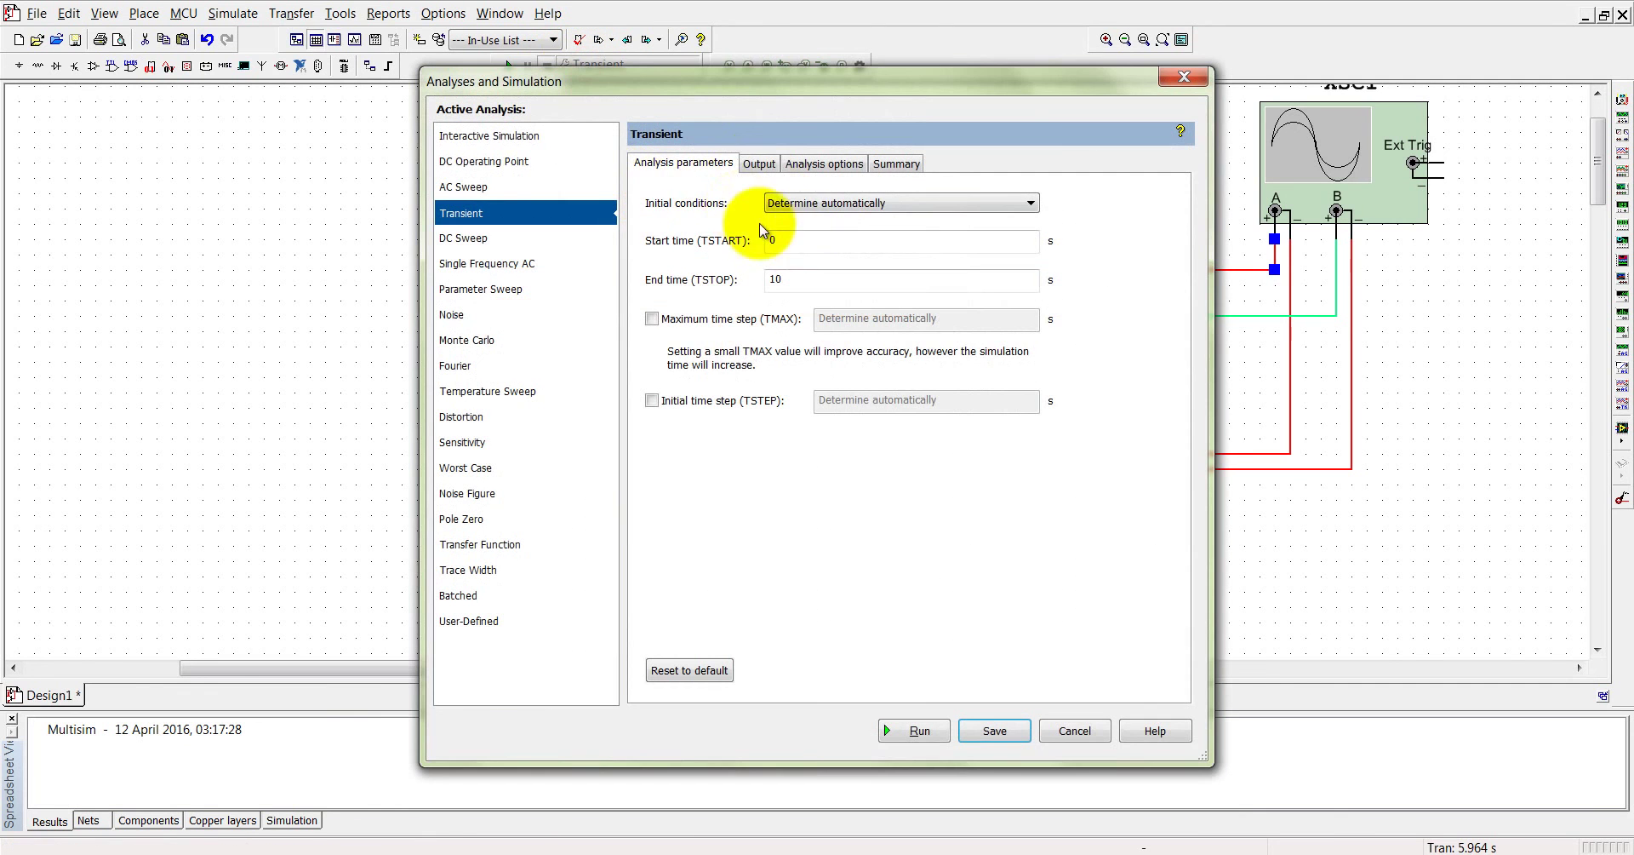
{"action": "left_click", "coordinate": [756, 168]}
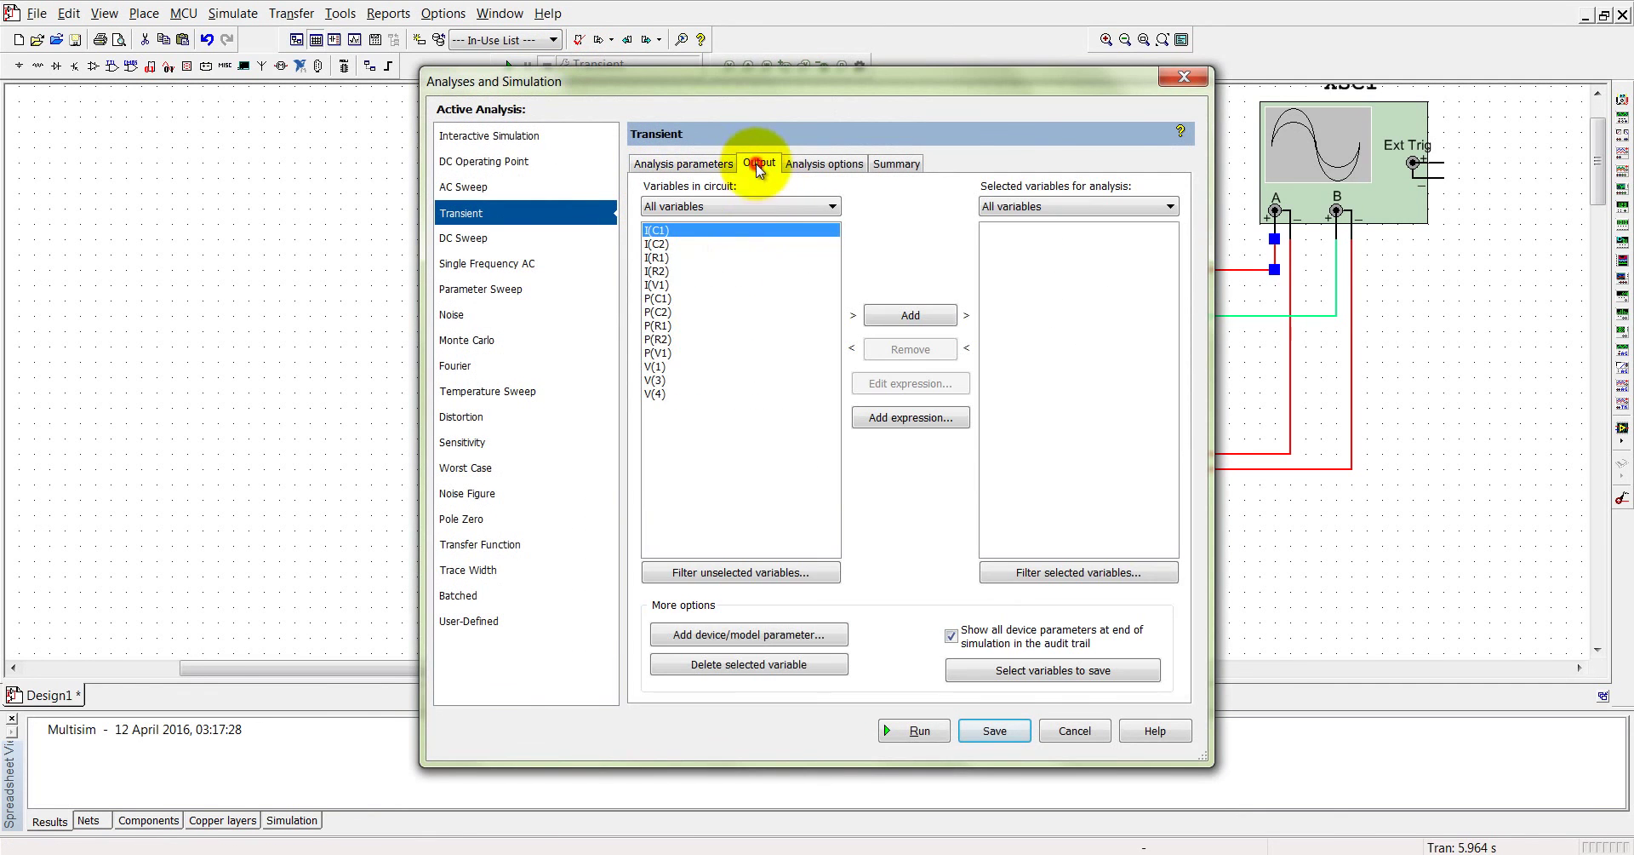
{"action": "left_click", "coordinate": [655, 380]}
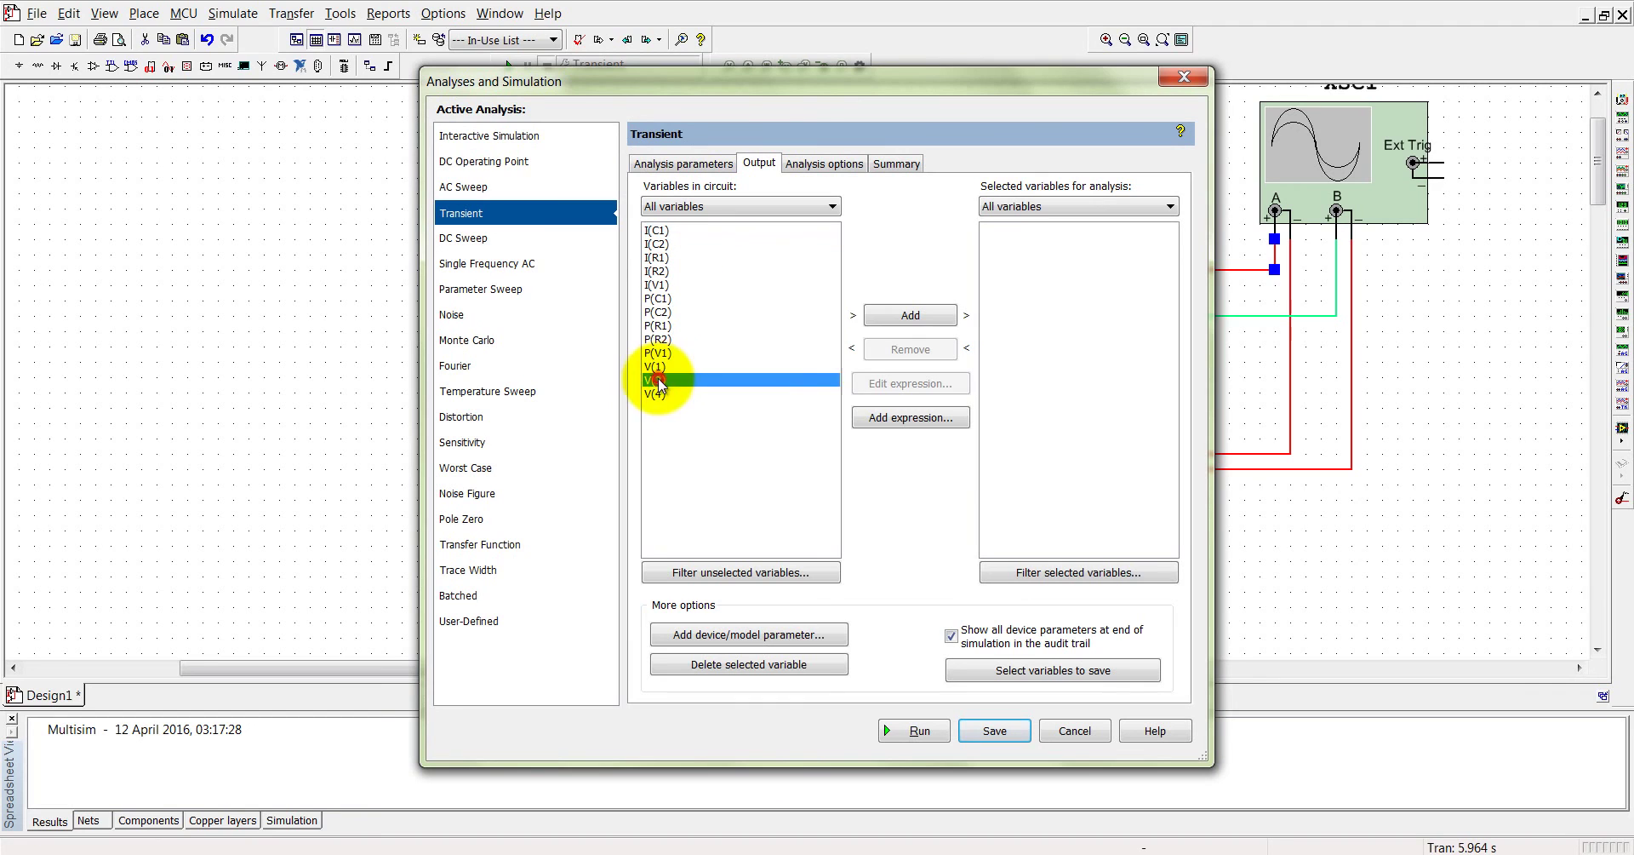
{"action": "left_click", "coordinate": [886, 319]}
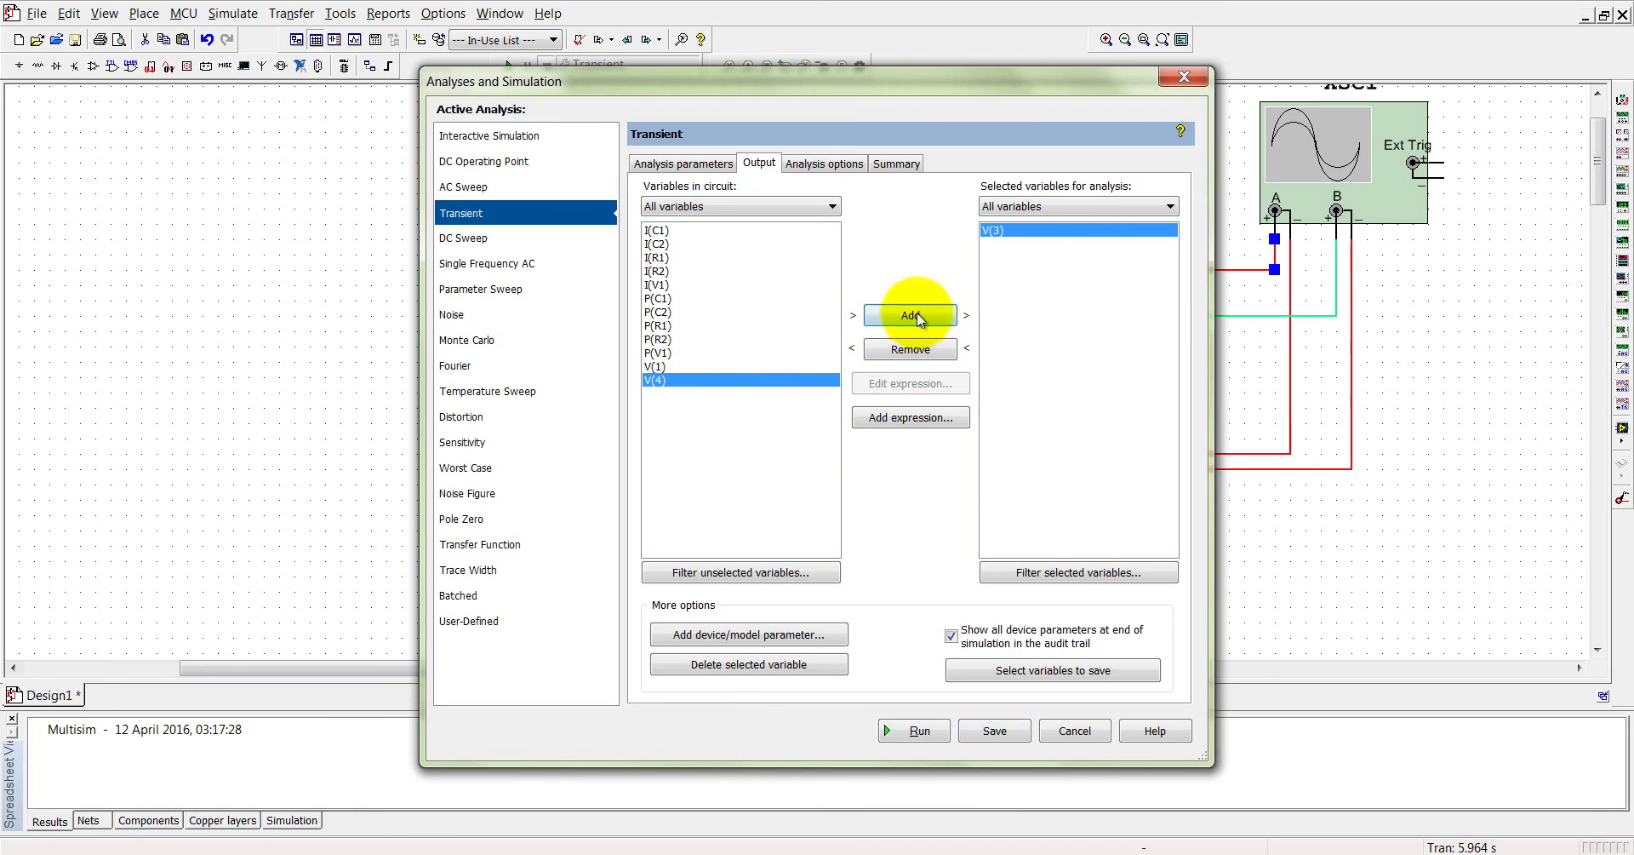
{"action": "left_click", "coordinate": [918, 317]}
{"action": "left_click", "coordinate": [818, 162]}
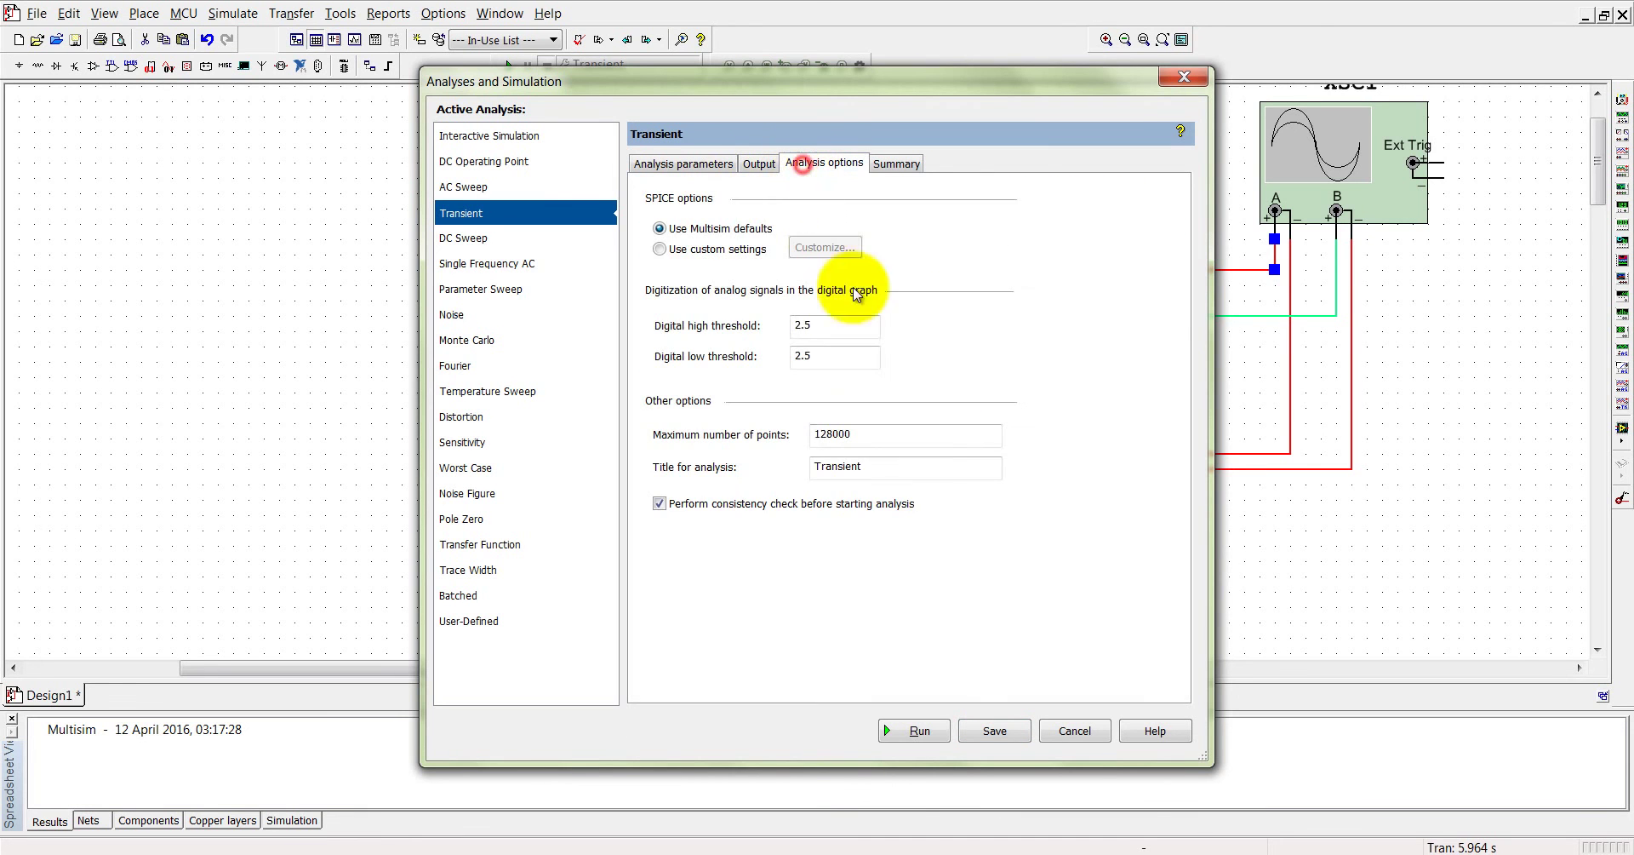
{"action": "left_click", "coordinate": [917, 728]}
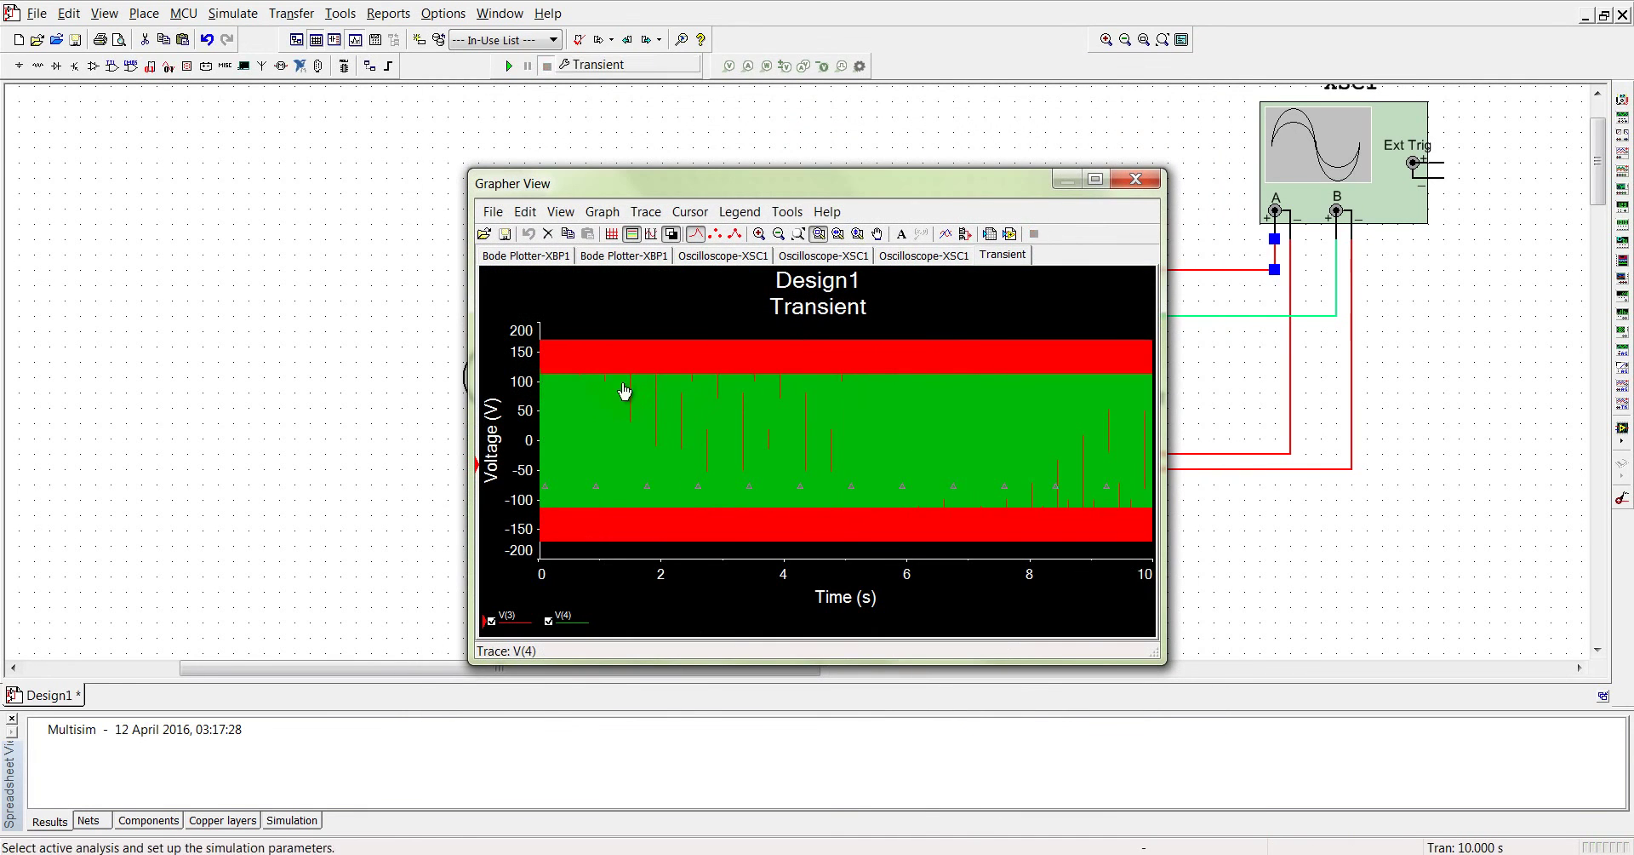
Step: Examine the V(3) and V(4) traces in the transient graph at different zoom levels
{"action": "scroll", "coordinate": [755, 362], "scroll_direction": "up", "scroll_amount": 4}
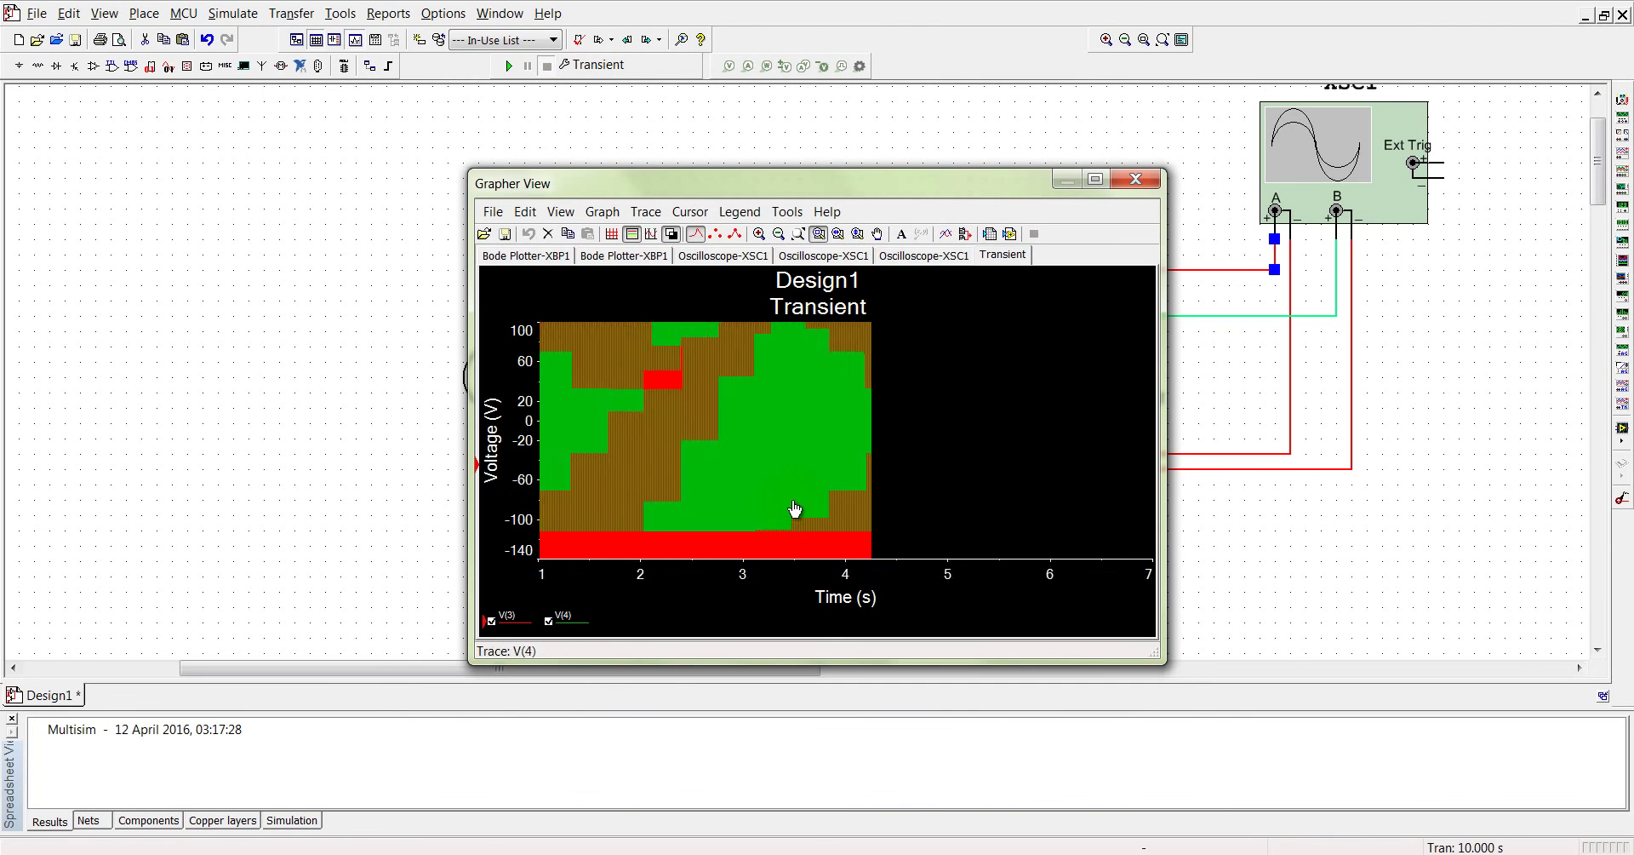
{"action": "left_click", "coordinate": [783, 451]}
{"action": "scroll", "coordinate": [780, 394], "scroll_direction": "down", "scroll_amount": 6}
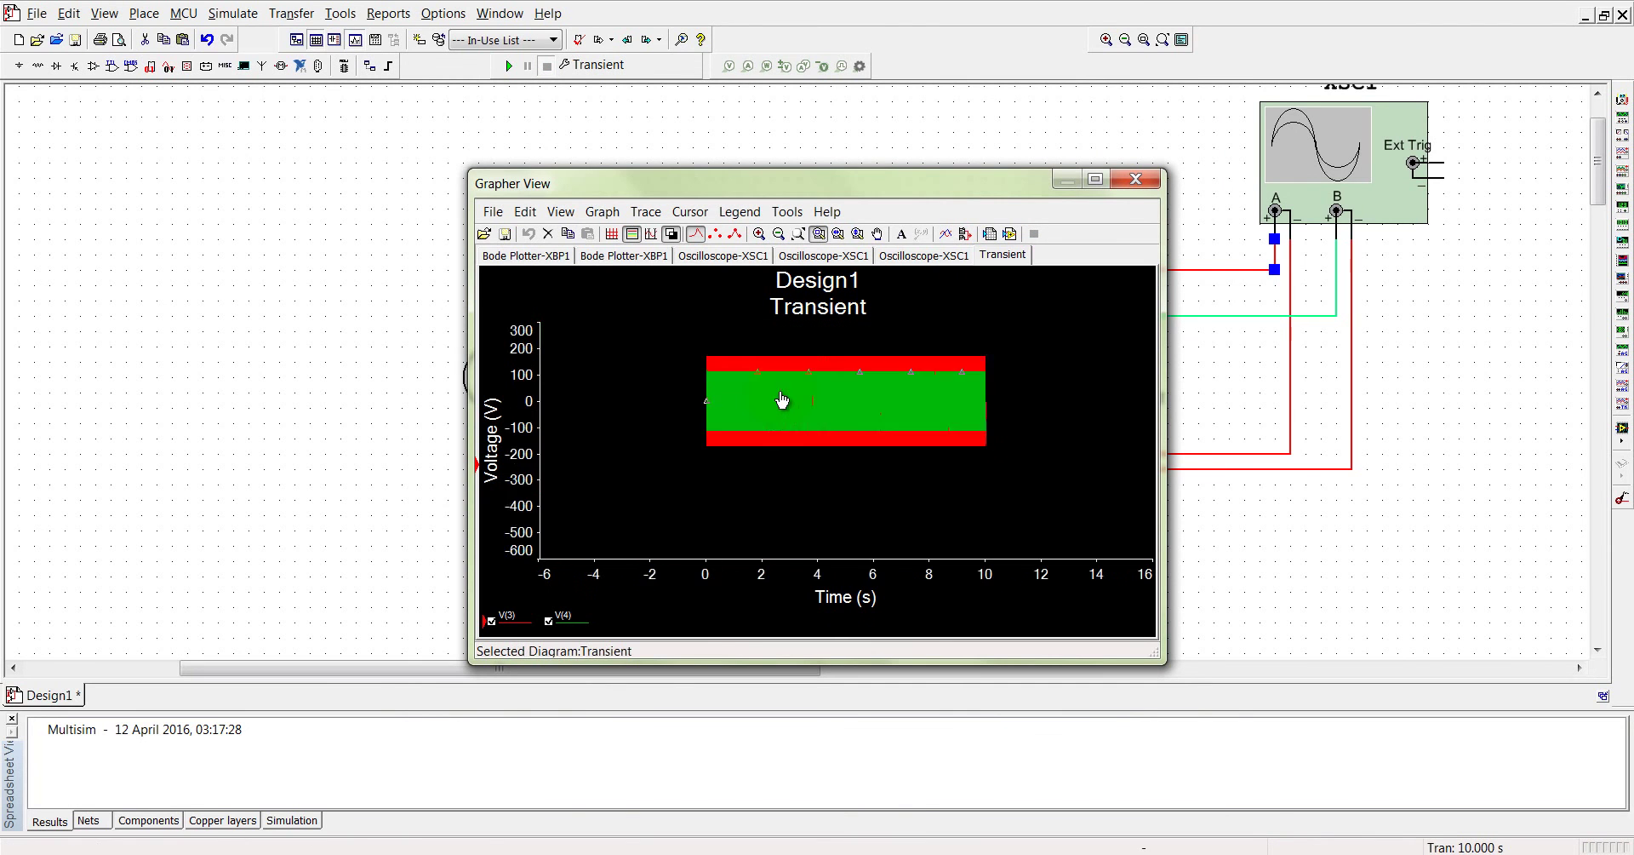
{"action": "scroll", "coordinate": [796, 406], "scroll_direction": "up", "scroll_amount": 5}
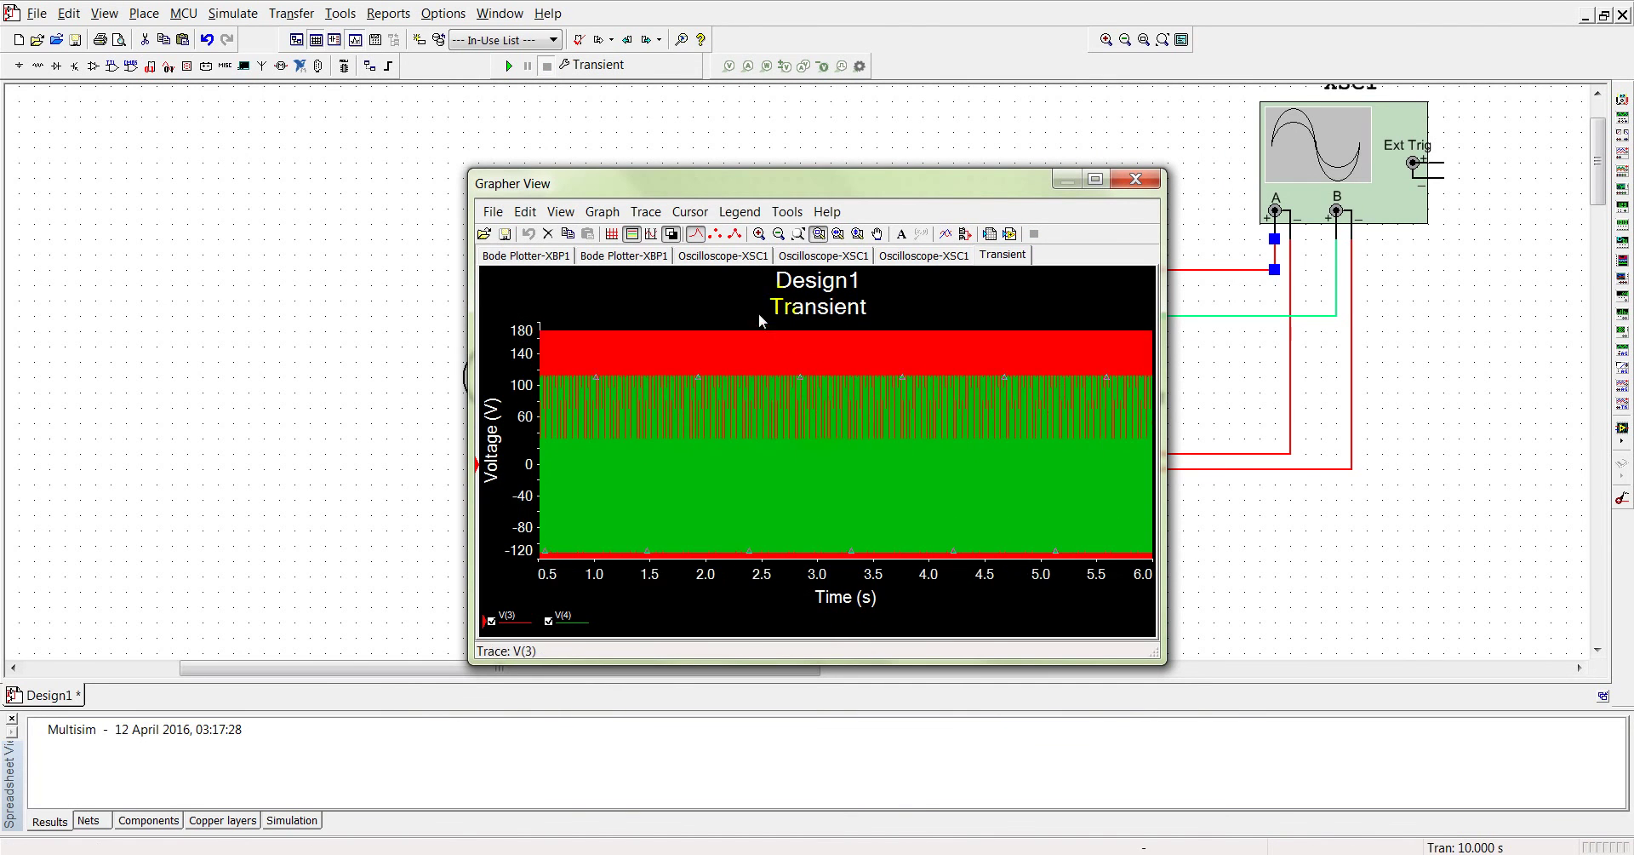
{"action": "scroll", "coordinate": [861, 467], "scroll_direction": "down", "scroll_amount": 1}
{"action": "scroll", "coordinate": [861, 466], "scroll_direction": "down", "scroll_amount": 2}
{"action": "scroll", "coordinate": [671, 373], "scroll_direction": "up", "scroll_amount": 3}
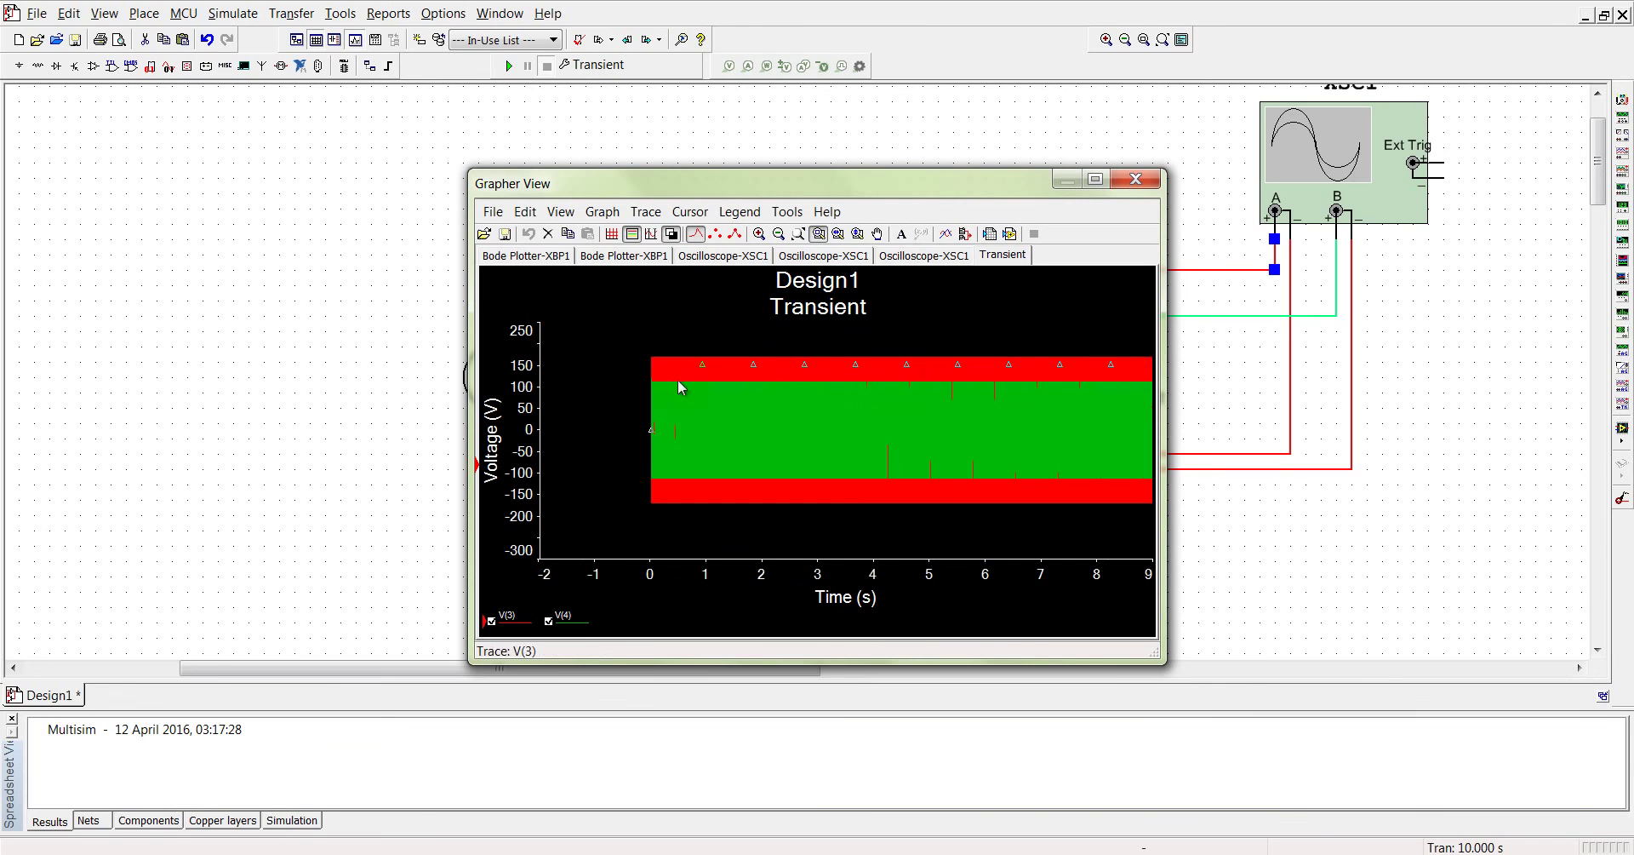